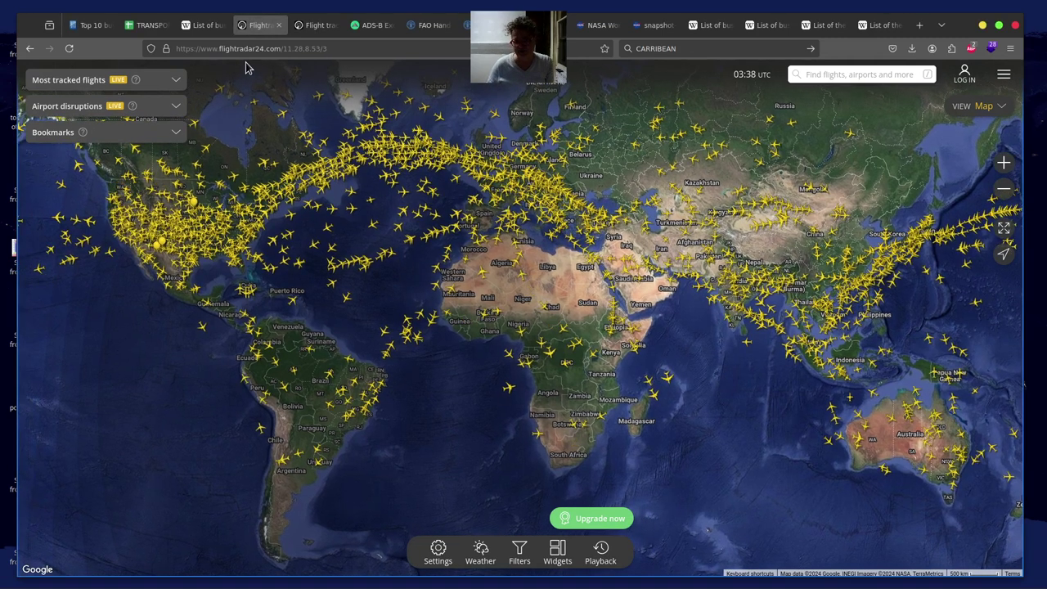
- View the live worldwide aircraft map on ADS-B Exchange, and return to the Flightradar24 world map for comparison
{"action": "left_click", "coordinate": [314, 29]}
{"action": "left_click", "coordinate": [374, 26]}
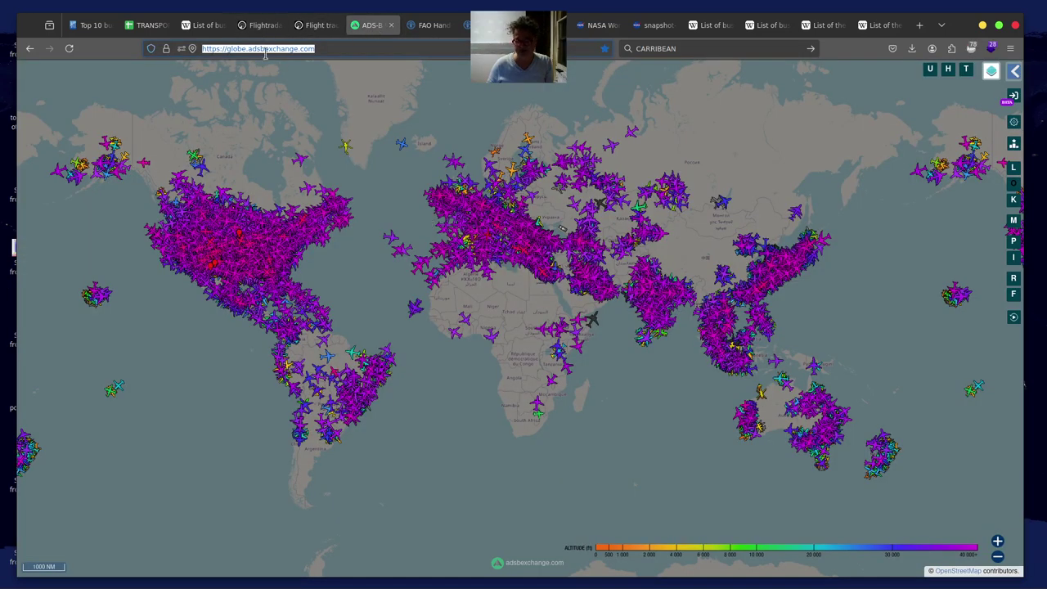
{"action": "left_click", "coordinate": [262, 27]}
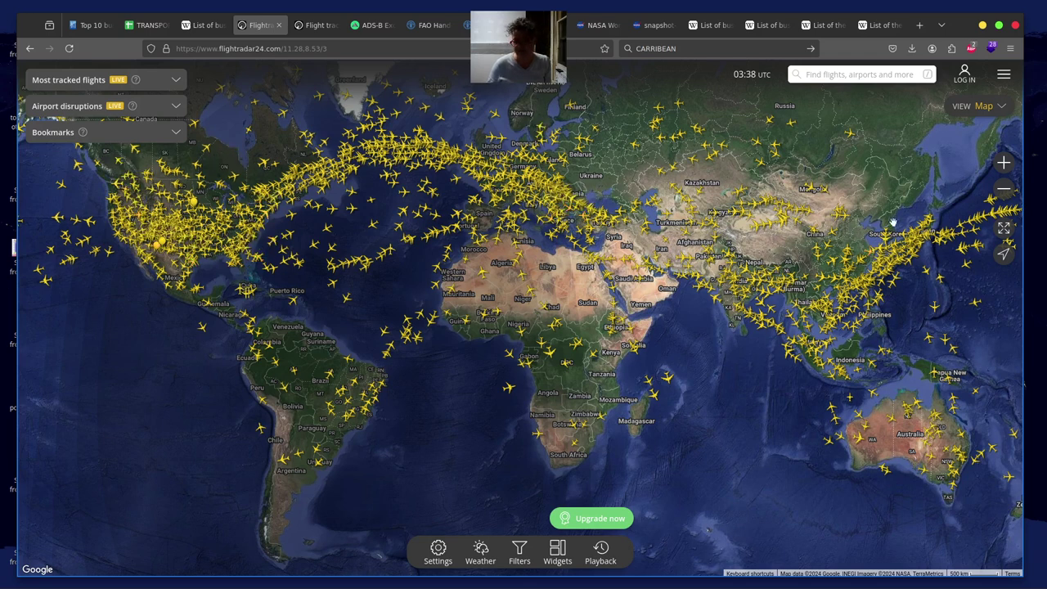
- Examine live flights on the Flightradar24 map across the Atlantic, Africa, Asia and the Pacific, ending centred on the Atlantic
{"action": "left_click_drag", "start_coordinate": [877, 203], "coordinate": [861, 202]}
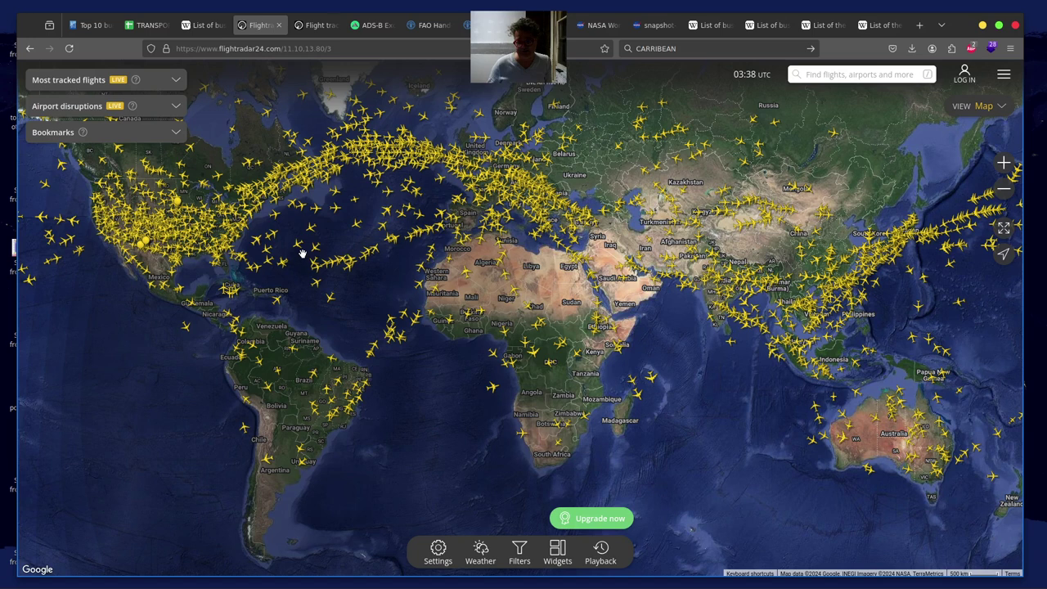
{"action": "left_click_drag", "start_coordinate": [361, 230], "coordinate": [373, 232]}
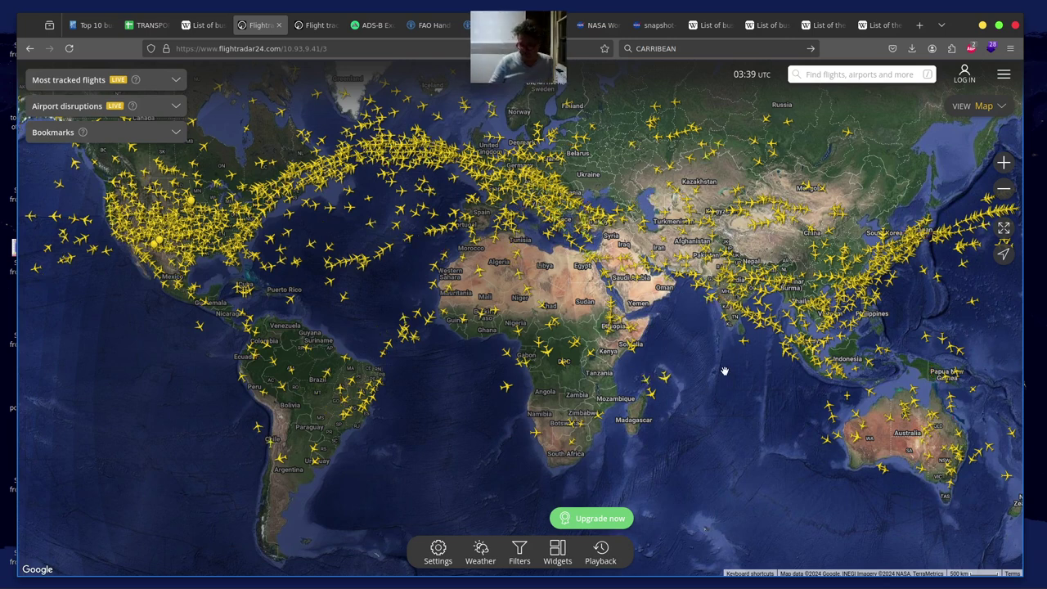
{"action": "mouse_move", "coordinate": [612, 186]}
{"action": "left_mouse_down"}
{"action": "mouse_move", "coordinate": [597, 205]}
{"action": "mouse_move", "coordinate": [609, 181]}
{"action": "left_mouse_up"}
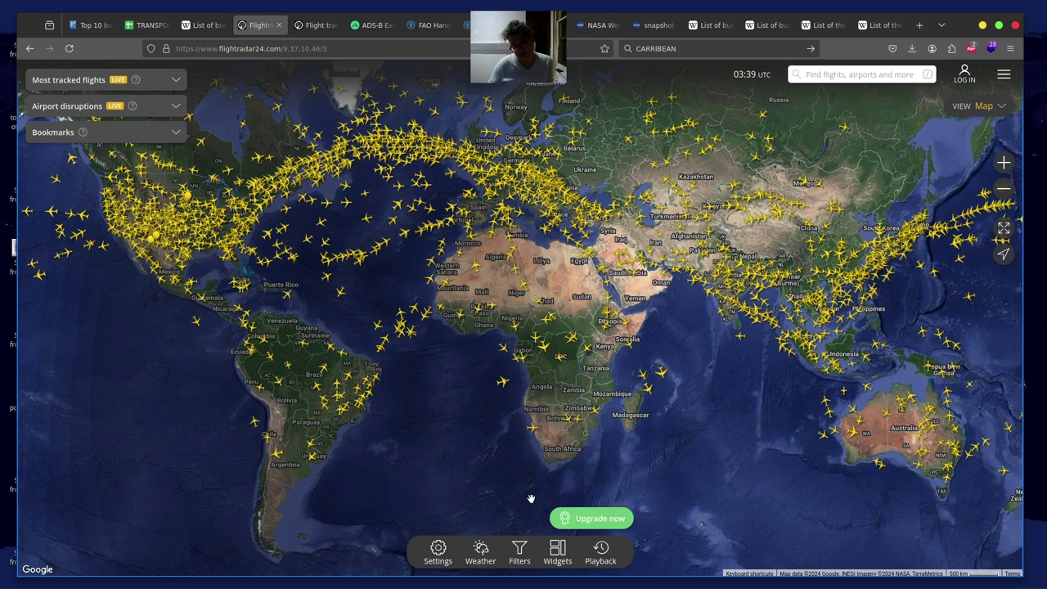
{"action": "left_click_drag", "start_coordinate": [675, 475], "coordinate": [269, 461]}
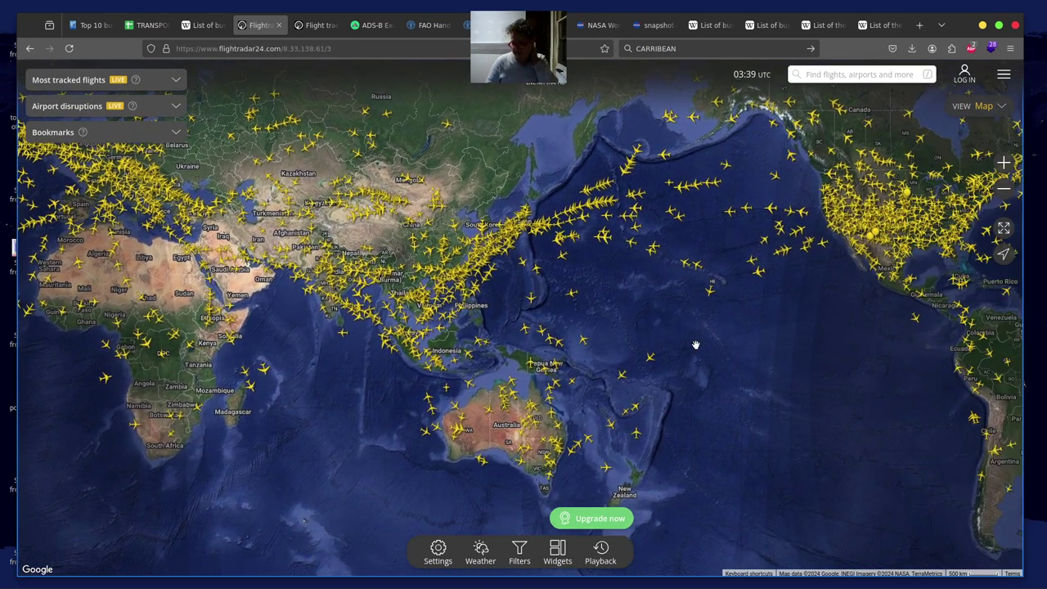
{"action": "left_click_drag", "start_coordinate": [824, 350], "coordinate": [829, 367]}
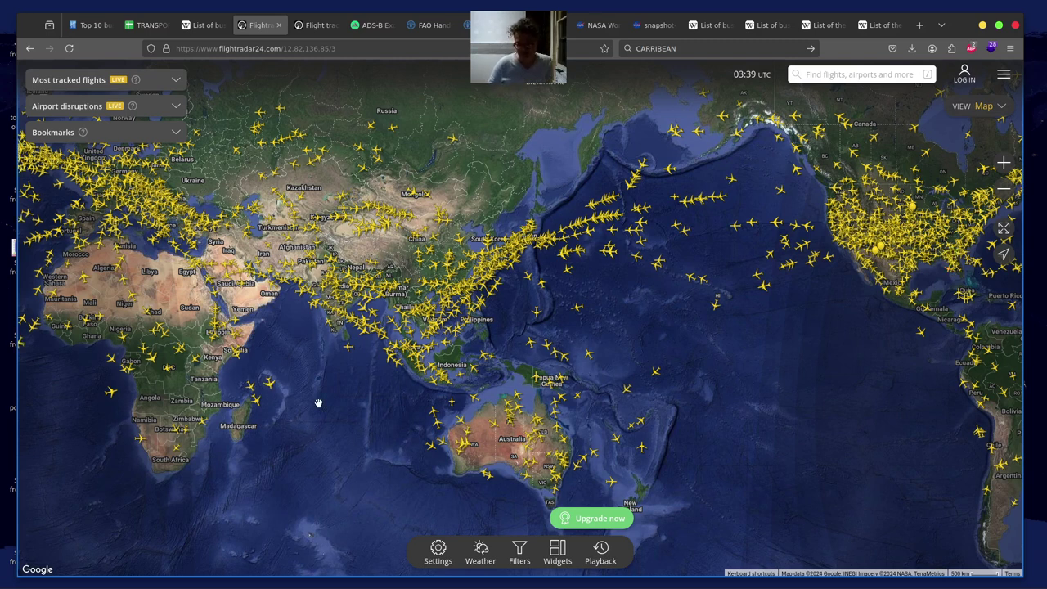
{"action": "left_click_drag", "start_coordinate": [429, 408], "coordinate": [501, 411]}
{"action": "left_click_drag", "start_coordinate": [228, 412], "coordinate": [381, 390]}
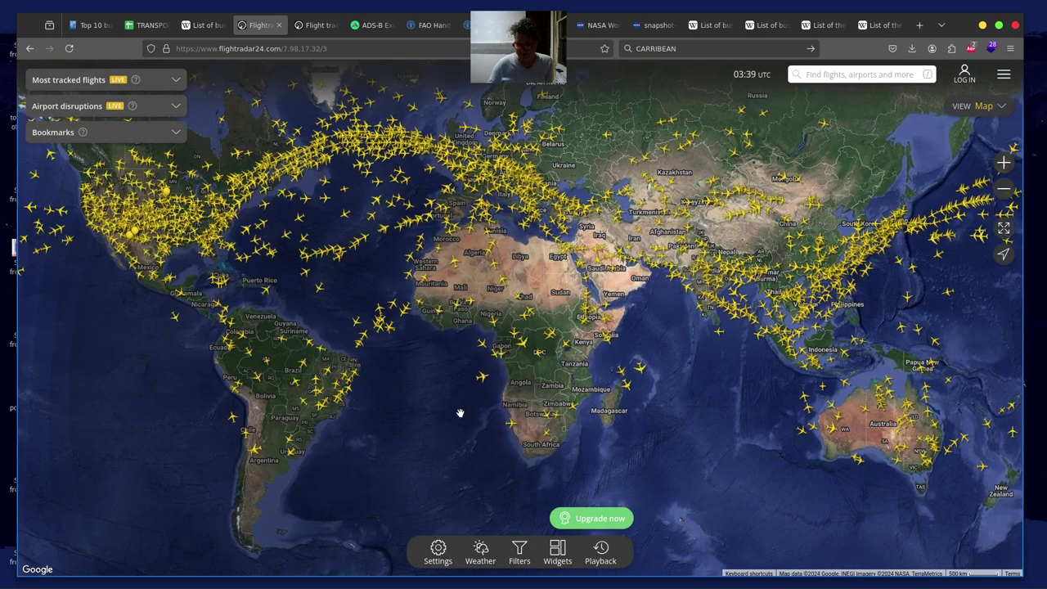
{"action": "left_click_drag", "start_coordinate": [442, 398], "coordinate": [551, 389]}
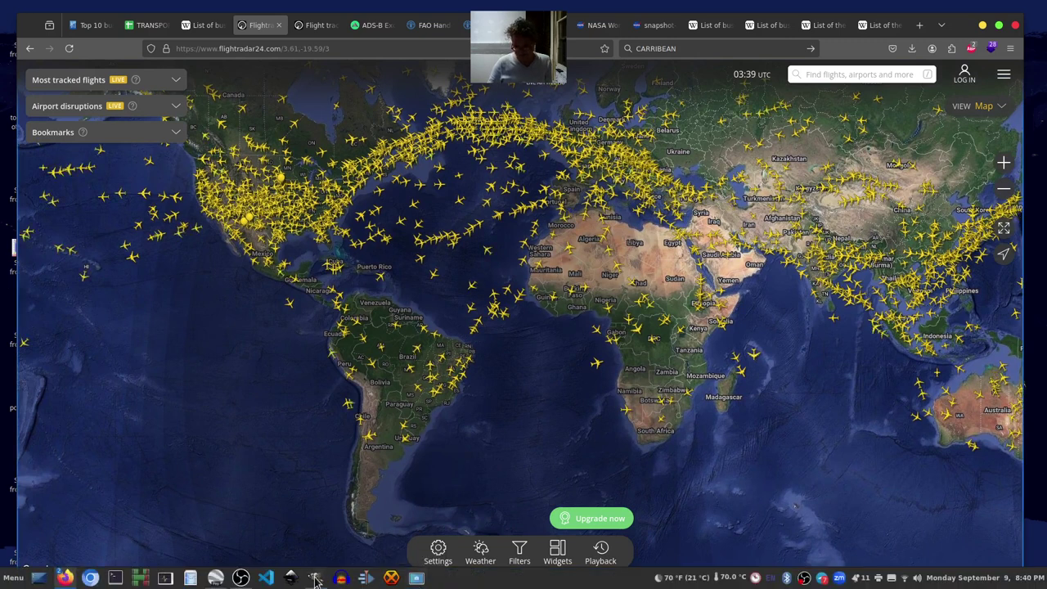
- Switch to GIMP to show the annotated Flightradar24 world map screenshot
{"action": "left_click", "coordinate": [313, 579]}
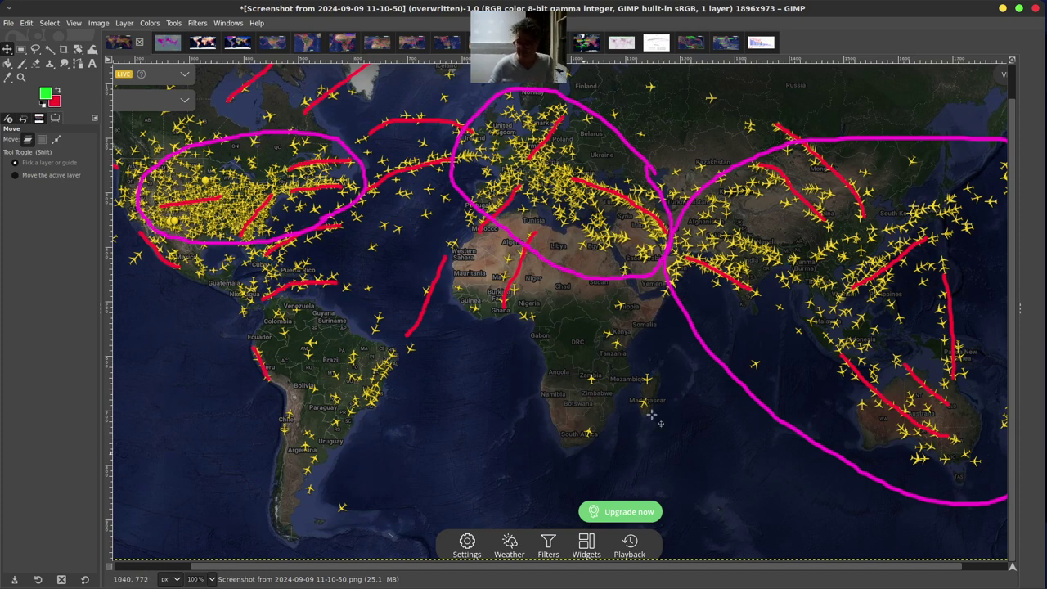
{"action": "mouse_move", "coordinate": [729, 415]}
{"action": "left_mouse_down"}
{"action": "mouse_move", "coordinate": [676, 407]}
{"action": "mouse_move", "coordinate": [735, 404]}
{"action": "mouse_move", "coordinate": [749, 432]}
{"action": "mouse_move", "coordinate": [738, 415]}
{"action": "left_mouse_up"}
{"action": "key", "text": "ctrl+z"}
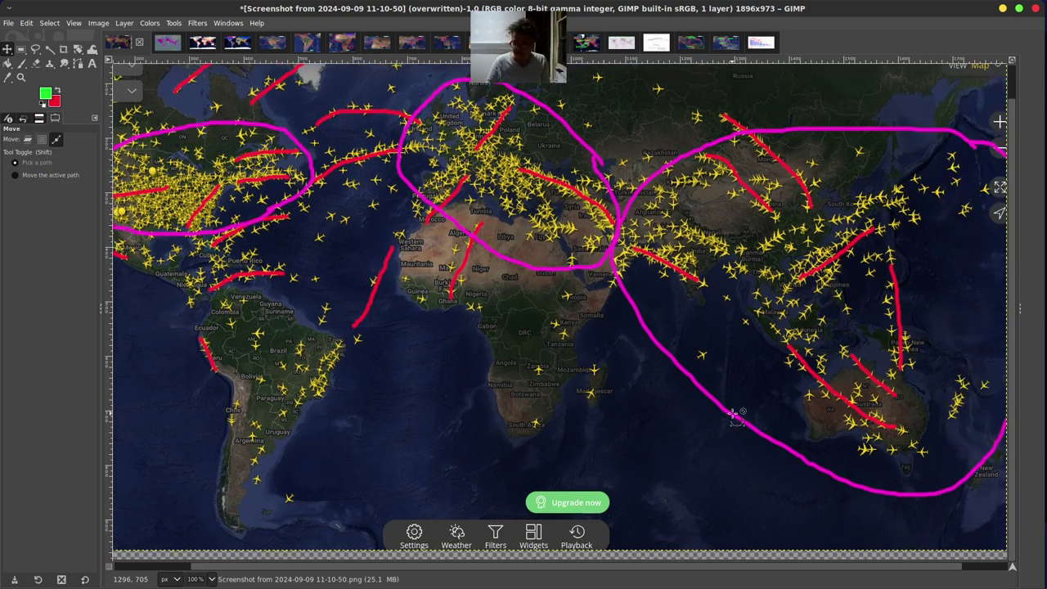
{"action": "key", "text": "ctrl+z"}
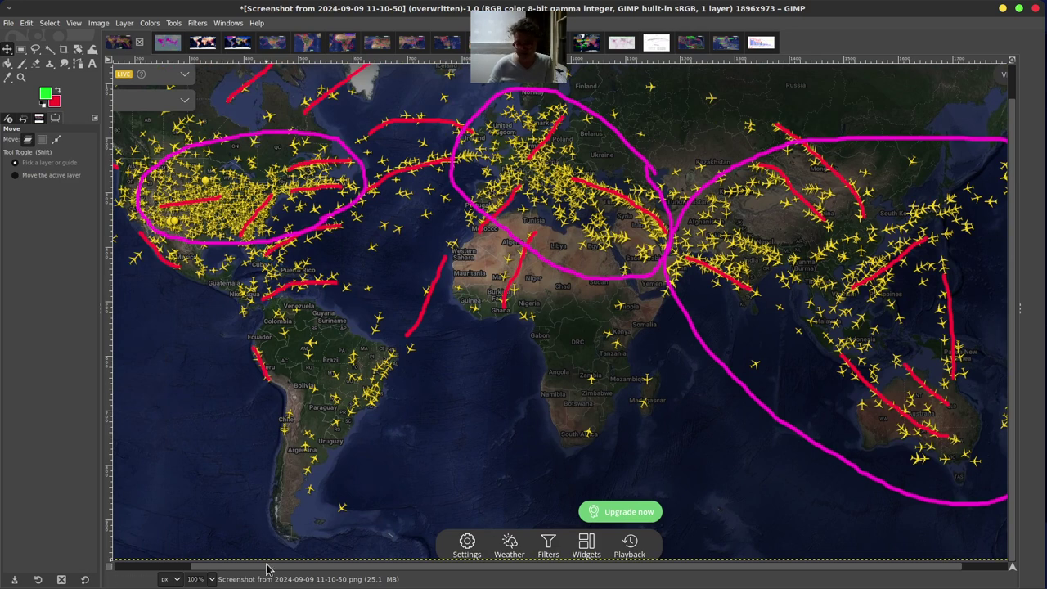
- Examine the marked routes and circled regions on the annotated Flightradar24 world map, comparing them with the annotated ADS-B Exchange screenshot
{"action": "scroll", "coordinate": [262, 567], "scroll_direction": "left", "scroll_amount": 3}
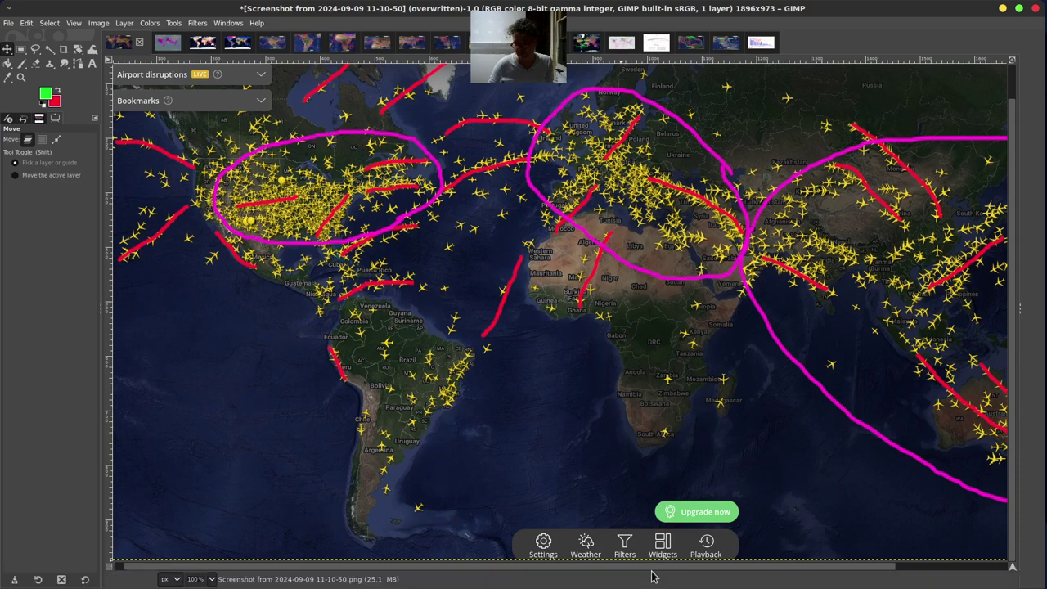
{"action": "scroll", "coordinate": [736, 582], "scroll_direction": "right", "scroll_amount": 4}
{"action": "scroll", "coordinate": [737, 582], "scroll_direction": "left", "scroll_amount": 2}
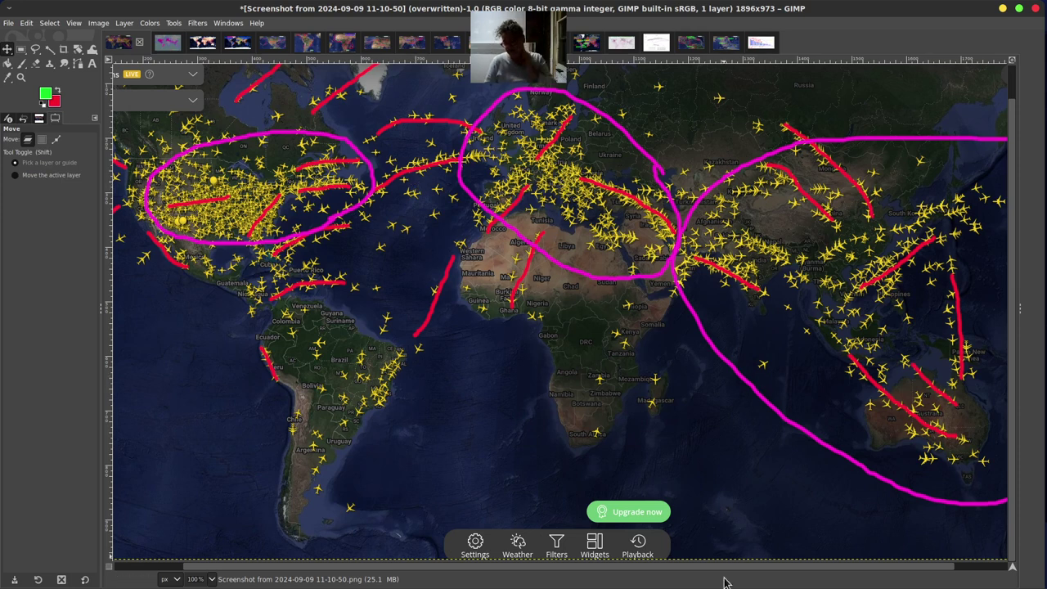
{"action": "left_click_drag", "start_coordinate": [726, 571], "coordinate": [640, 573]}
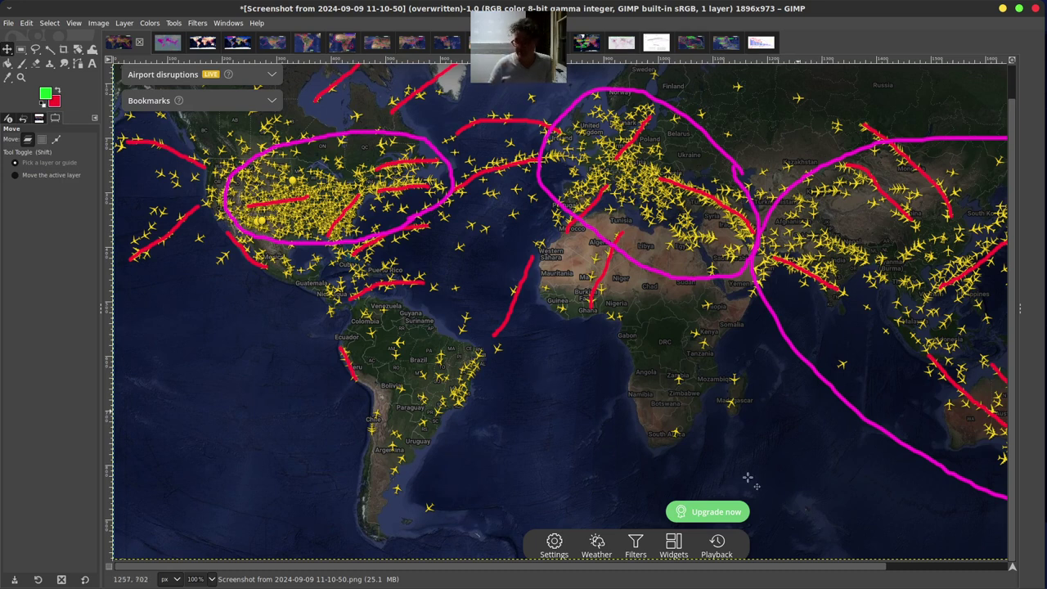
{"action": "left_click_drag", "start_coordinate": [784, 572], "coordinate": [834, 574]}
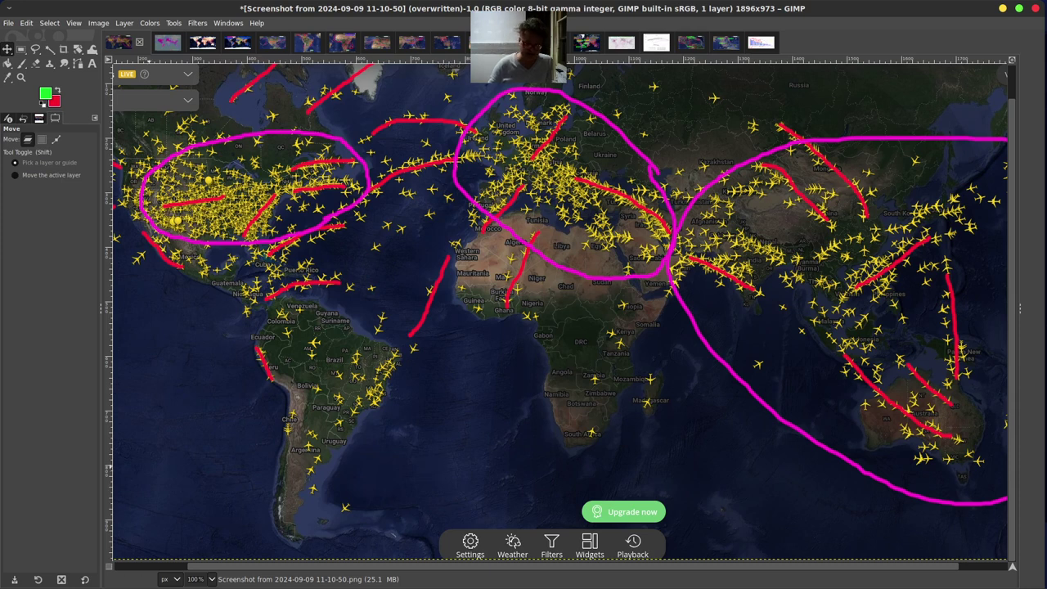
{"action": "key", "text": "ctrl+Tab"}
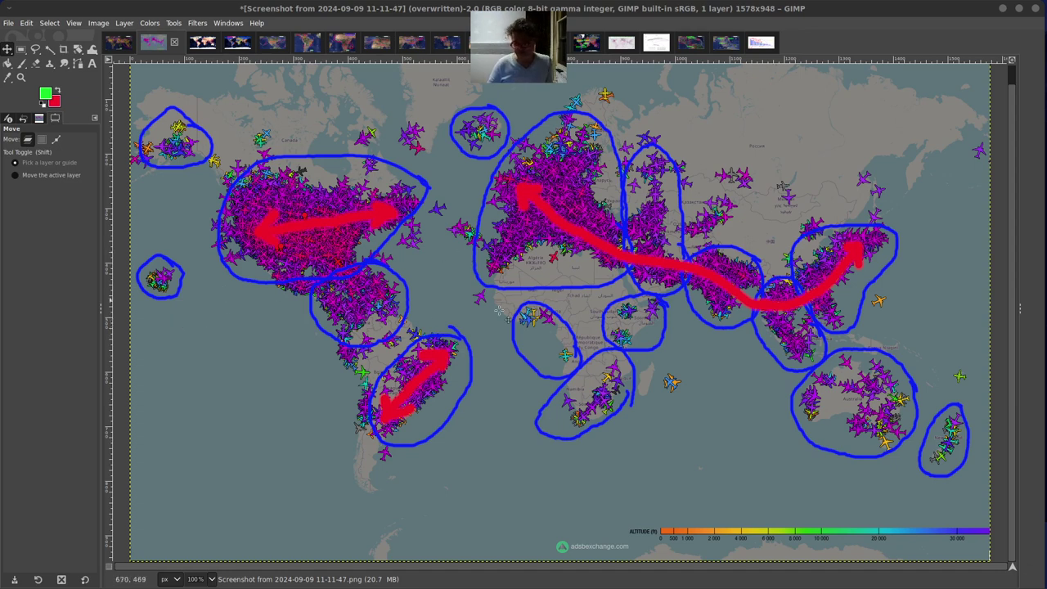
{"action": "left_click", "coordinate": [123, 43]}
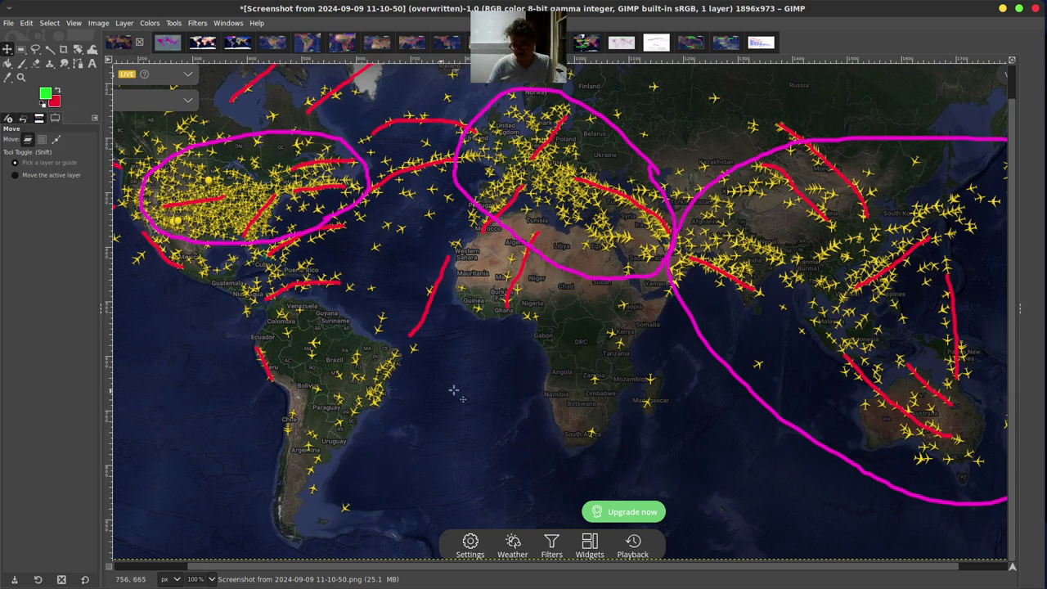
- On the ADS-B Exchange screenshot, paint a red arrow with the Paintbrush, branching from the long Eurasian arrow down through Southeast Asia
{"action": "left_click", "coordinate": [172, 47]}
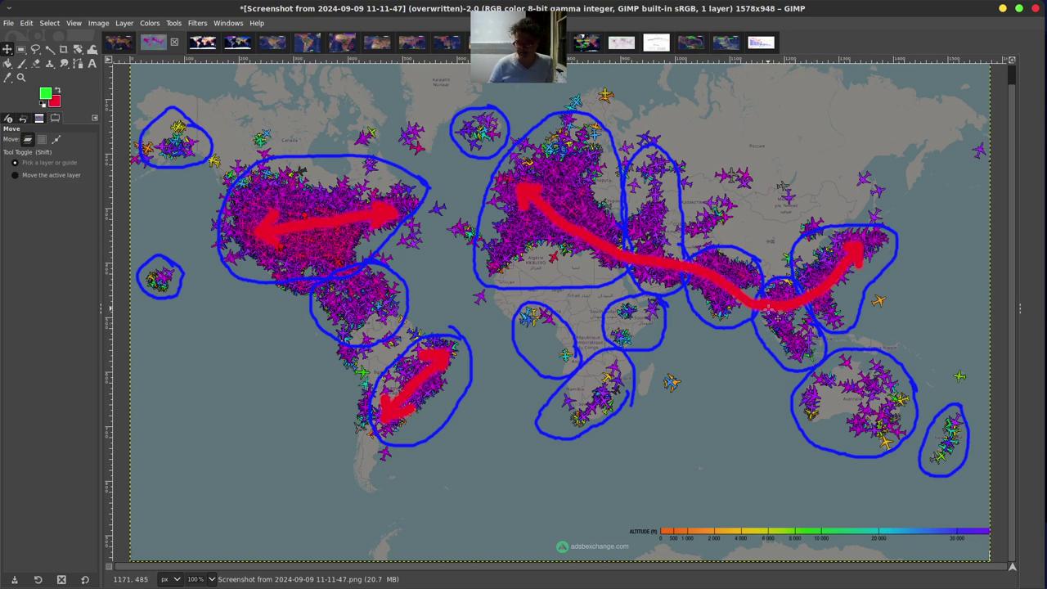
{"action": "left_click", "coordinate": [57, 96]}
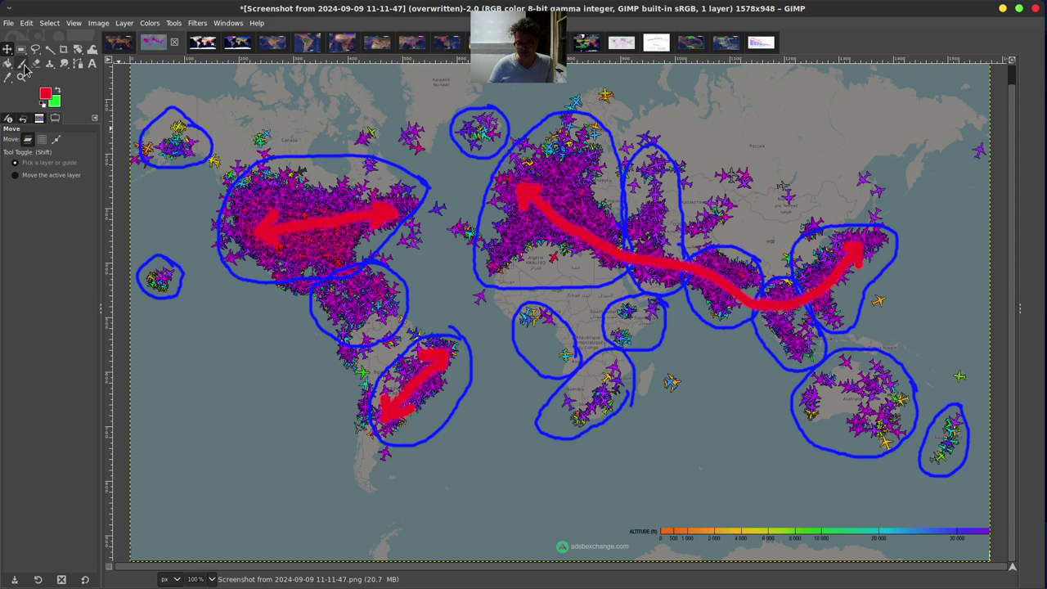
{"action": "left_click", "coordinate": [21, 63]}
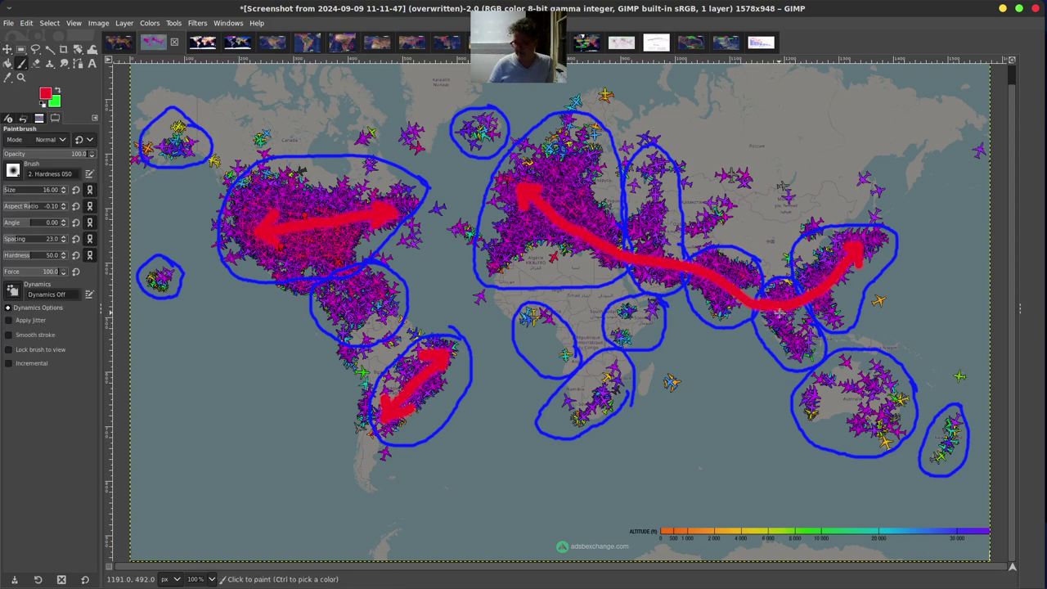
{"action": "mouse_move", "coordinate": [765, 307]}
{"action": "left_mouse_down"}
{"action": "mouse_move", "coordinate": [799, 349]}
{"action": "mouse_move", "coordinate": [809, 346]}
{"action": "left_mouse_up"}
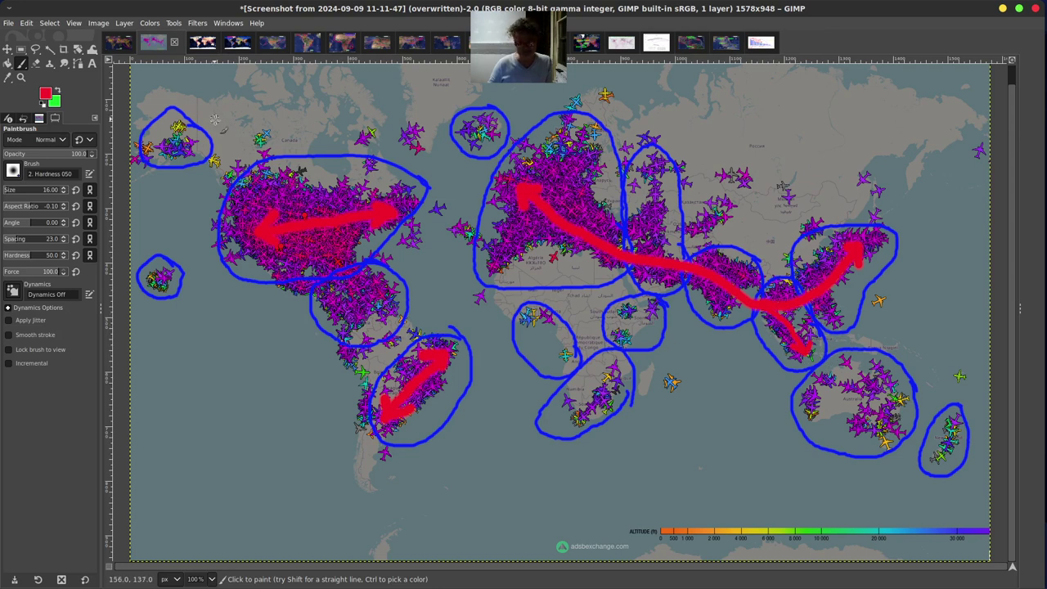
{"action": "left_click", "coordinate": [9, 23]}
{"action": "mouse_move", "coordinate": [26, 23]}
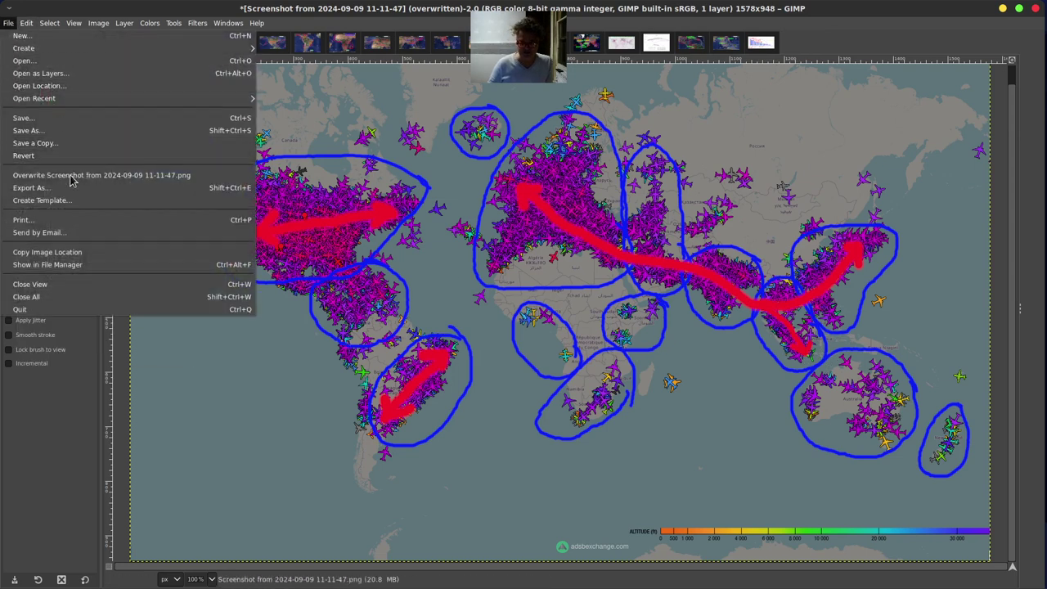
{"action": "left_click", "coordinate": [74, 175]}
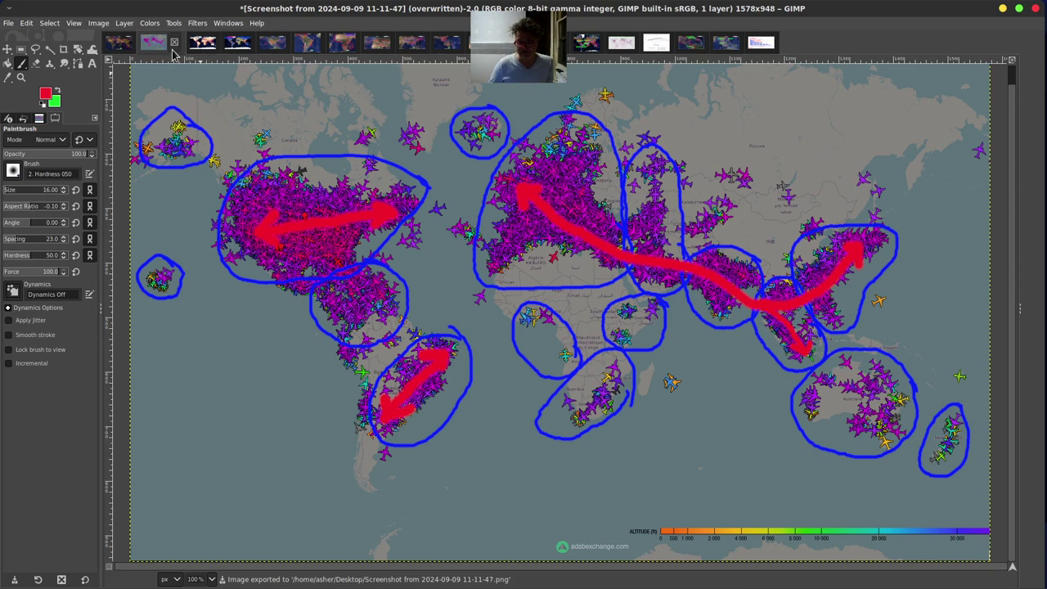
- Review both annotated world flight maps again, and compare them with the annotated population density map
{"action": "left_click", "coordinate": [119, 46]}
{"action": "scroll", "coordinate": [538, 398], "scroll_direction": "up", "scroll_amount": 1}
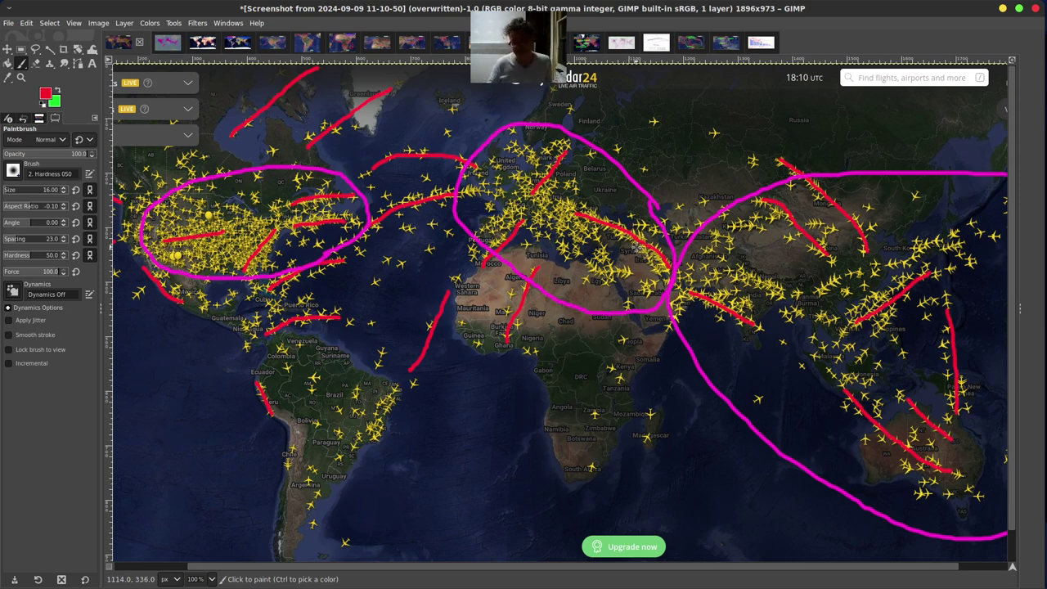
{"action": "left_click", "coordinate": [174, 46]}
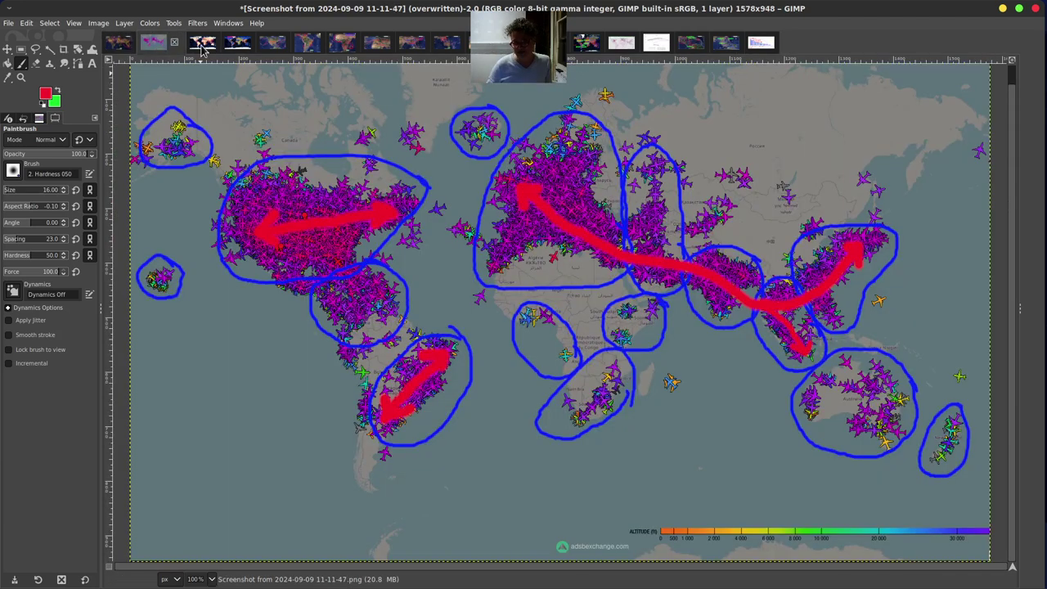
{"action": "left_click", "coordinate": [203, 49]}
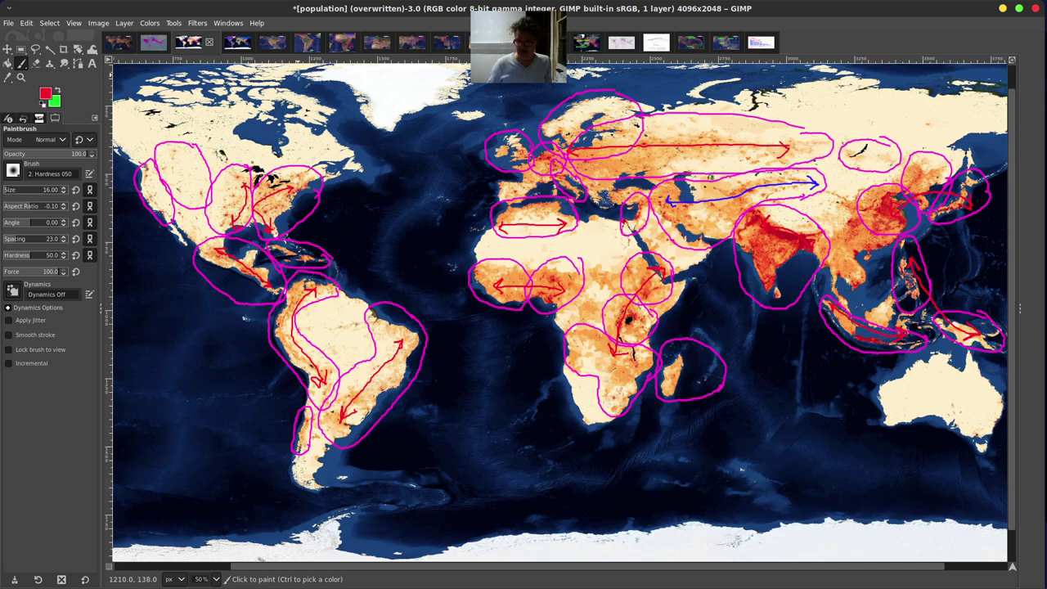
- Show the population map captioned "why flights not based on population?" and overwrite its original screenshot file
{"action": "left_click", "coordinate": [240, 48]}
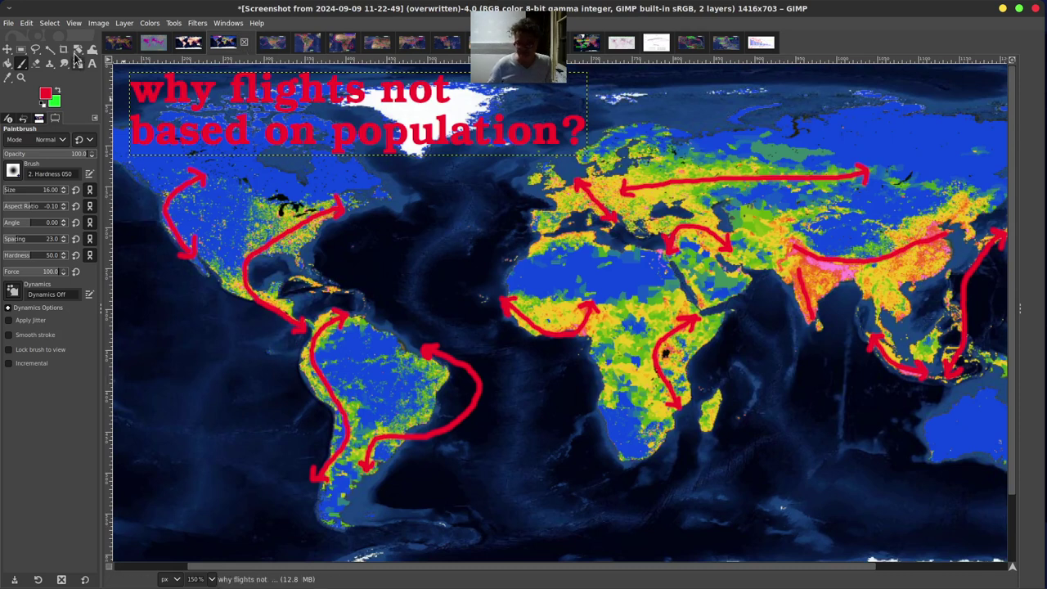
{"action": "left_click", "coordinate": [9, 22]}
{"action": "left_click", "coordinate": [59, 177]}
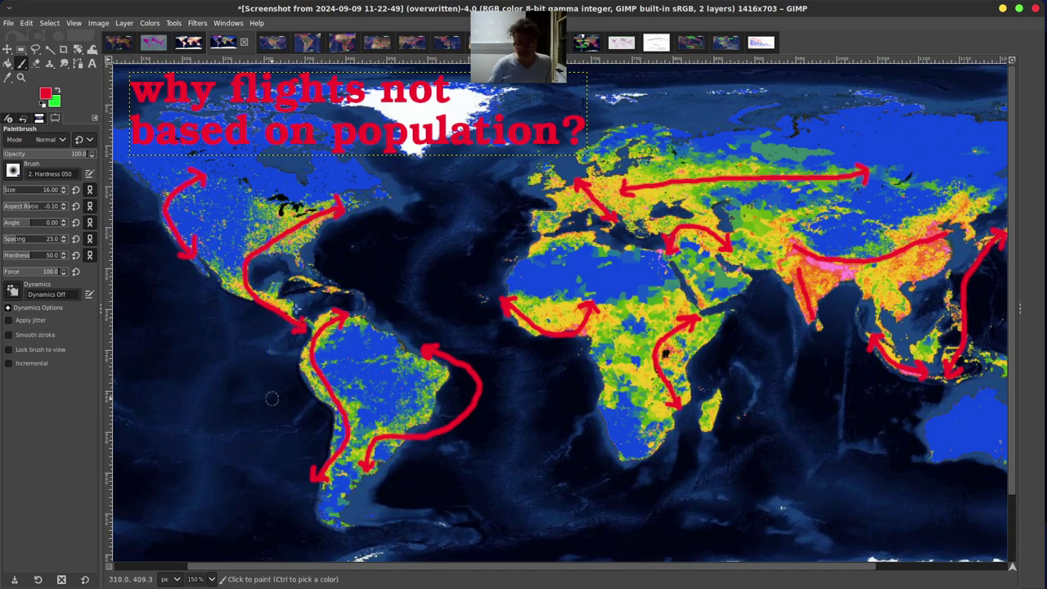
- On the North America flight map, paint a green circle around Mexico with the Paintbrush
{"action": "left_click", "coordinate": [275, 45]}
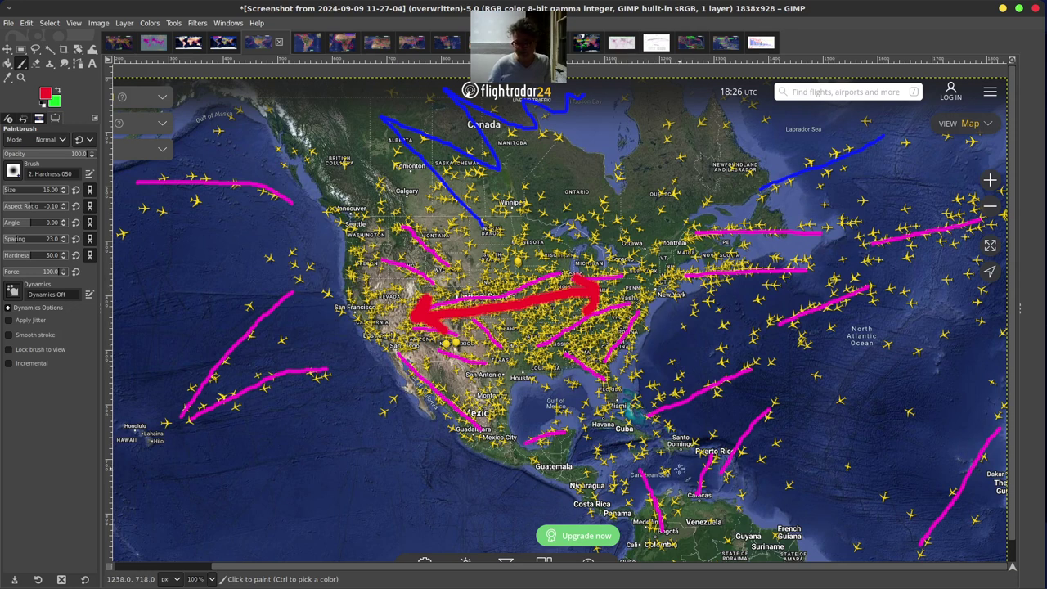
{"action": "scroll", "coordinate": [680, 473], "scroll_direction": "down", "scroll_amount": 1}
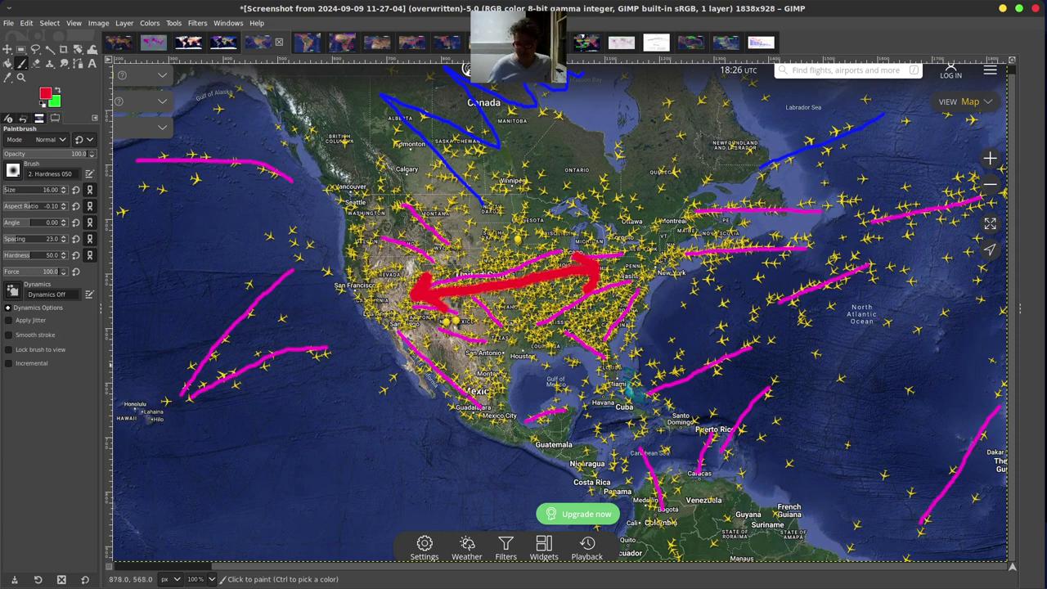
{"action": "left_click", "coordinate": [58, 89]}
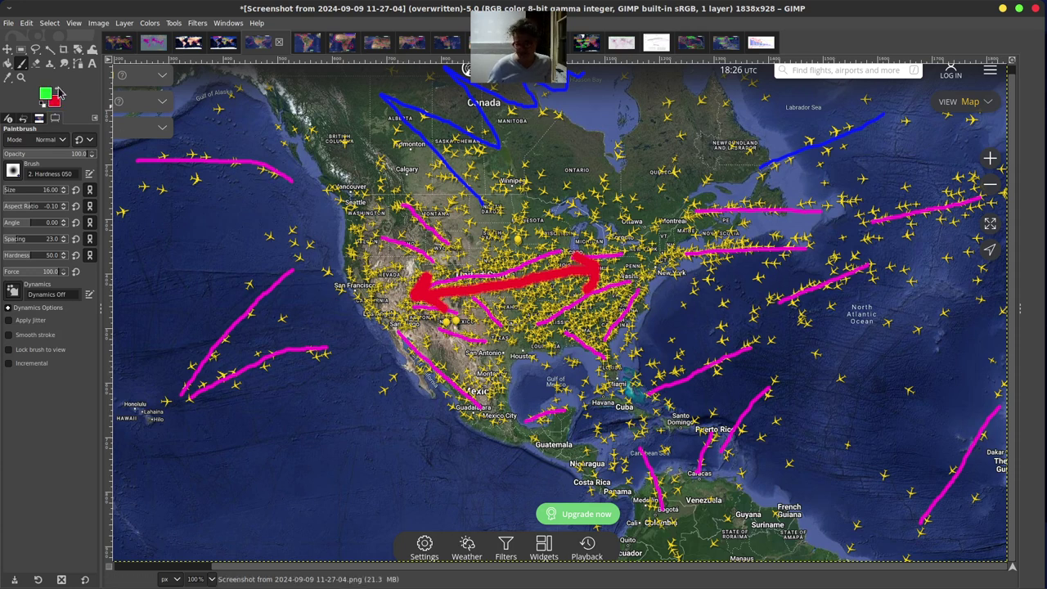
{"action": "mouse_move", "coordinate": [521, 391]}
{"action": "left_mouse_down"}
{"action": "mouse_move", "coordinate": [509, 365]}
{"action": "mouse_move", "coordinate": [452, 365]}
{"action": "mouse_move", "coordinate": [473, 435]}
{"action": "mouse_move", "coordinate": [524, 404]}
{"action": "left_mouse_up"}
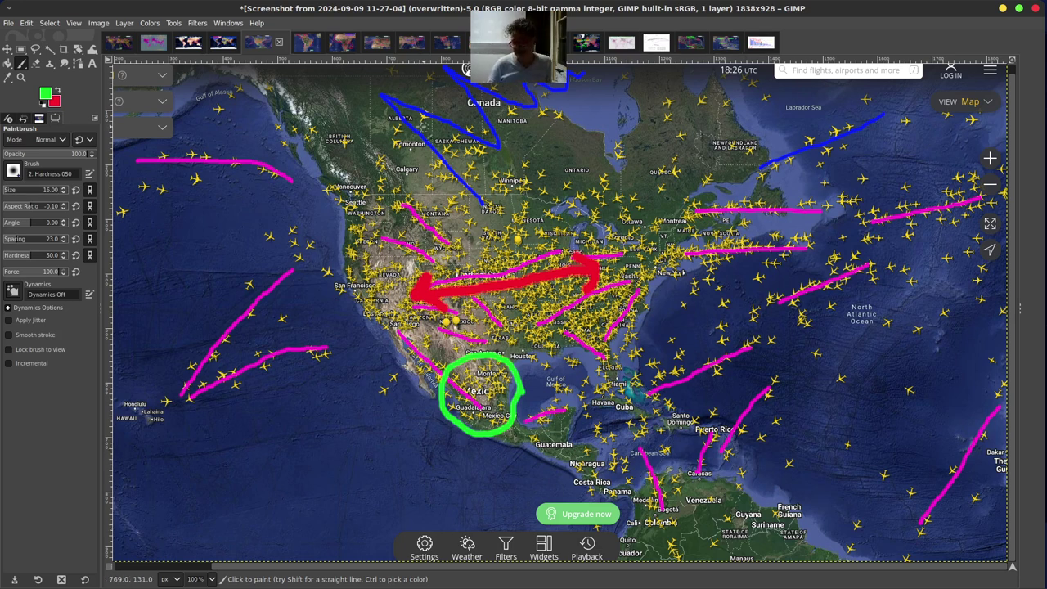
- View the annotated South America flight map and the annotated Africa flight map down to South Africa
{"action": "left_click", "coordinate": [304, 48]}
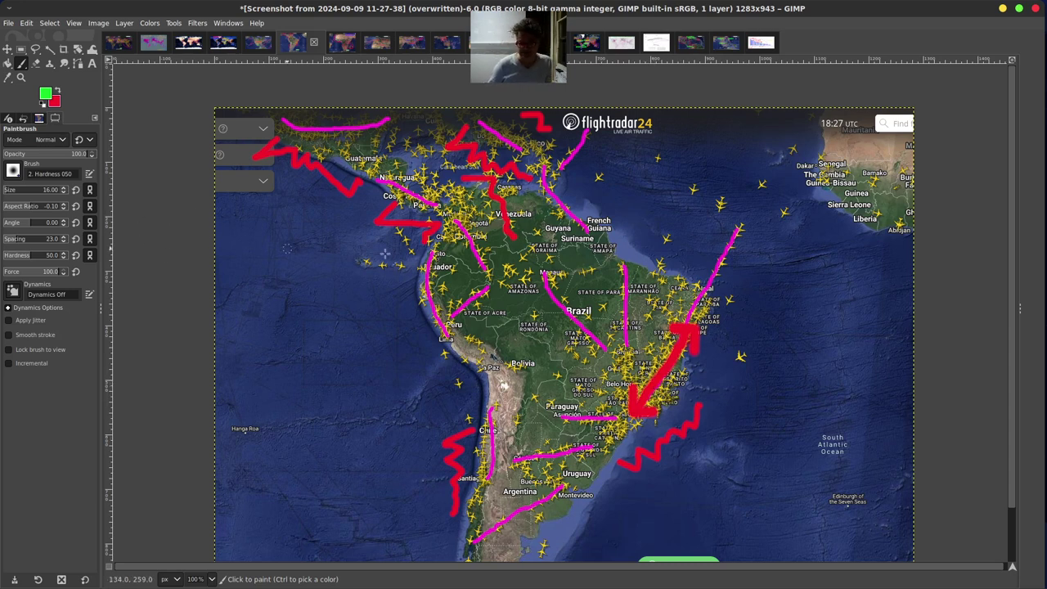
{"action": "left_click", "coordinate": [342, 42]}
{"action": "scroll", "coordinate": [644, 338], "scroll_direction": "down", "scroll_amount": 3}
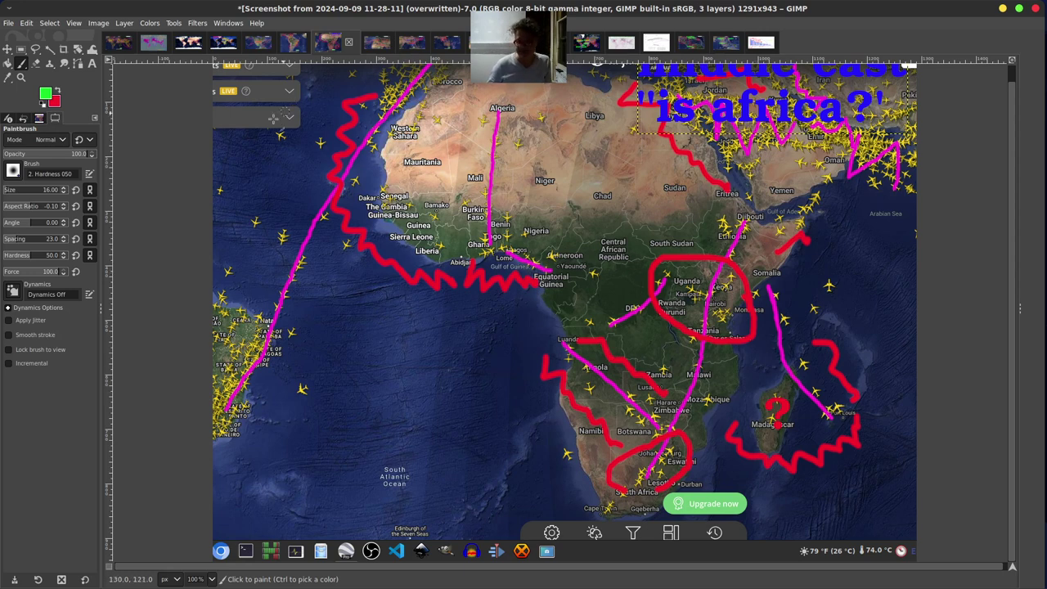
- Check the live Flightradar24 world map in the browser, then view the annotated Europe and Middle East flight map back in GIMP
{"action": "left_click", "coordinate": [66, 578]}
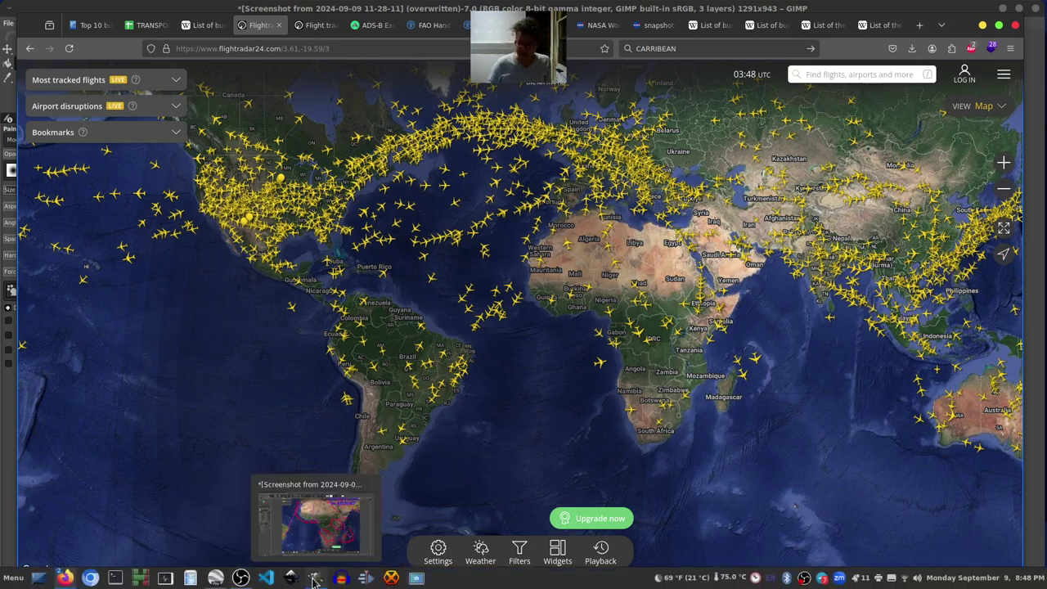
{"action": "left_click", "coordinate": [316, 579]}
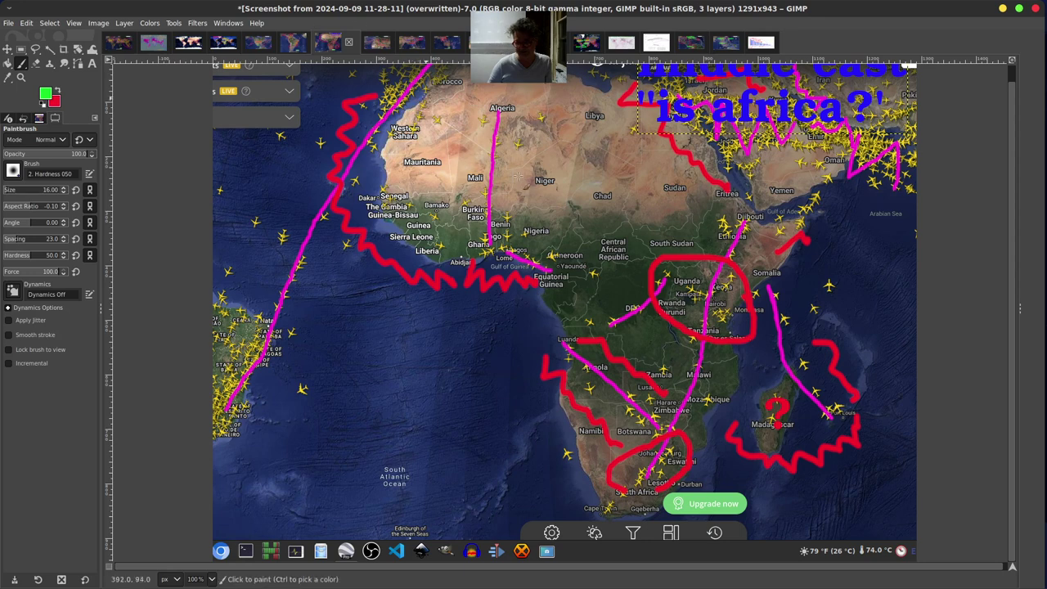
{"action": "left_click", "coordinate": [365, 42]}
{"action": "scroll", "coordinate": [616, 282], "scroll_direction": "down", "scroll_amount": 3}
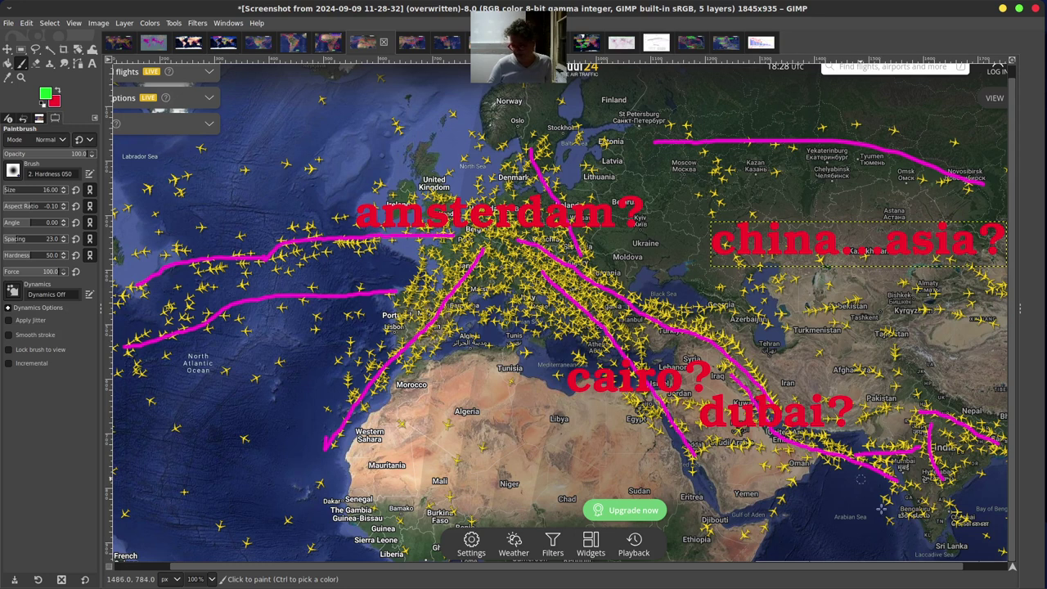
{"action": "scroll", "coordinate": [989, 502], "scroll_direction": "right", "scroll_amount": 1}
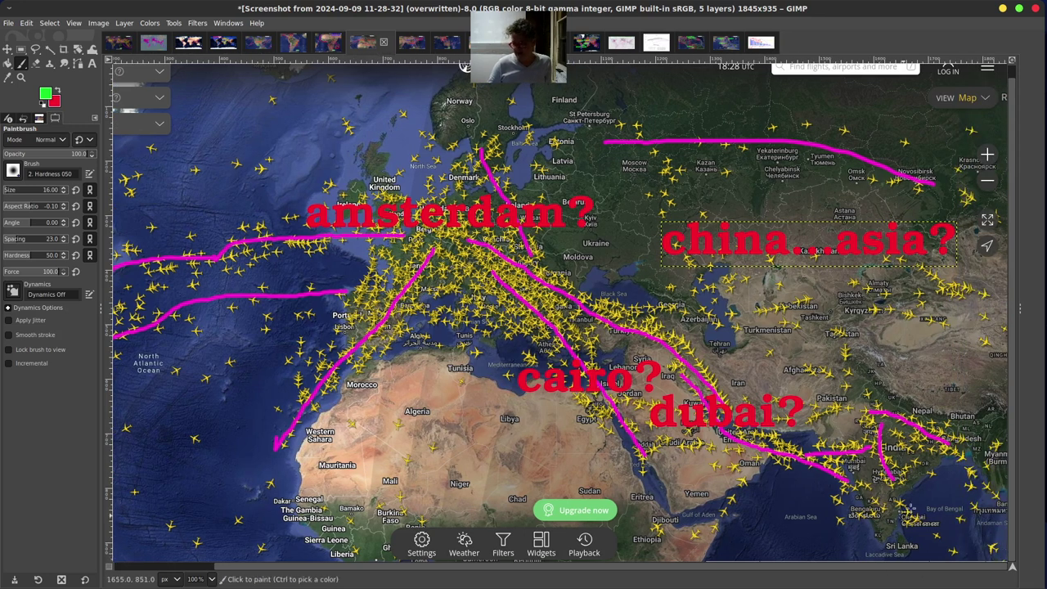
- View the annotated Asia flight map and compare it with the live Flightradar24 world map in the browser
{"action": "left_click", "coordinate": [412, 43]}
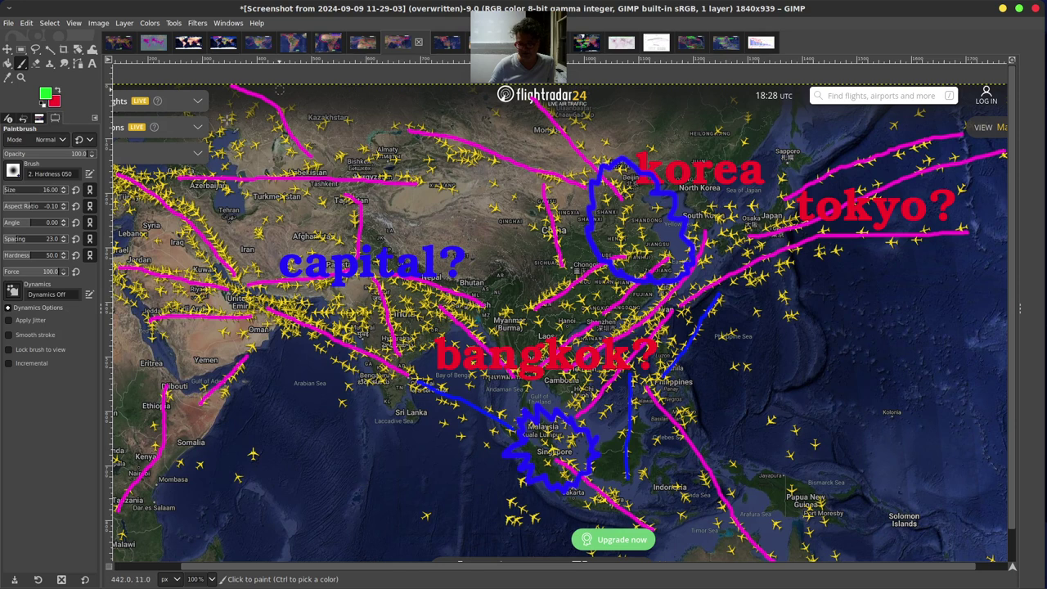
{"action": "left_click", "coordinate": [64, 579]}
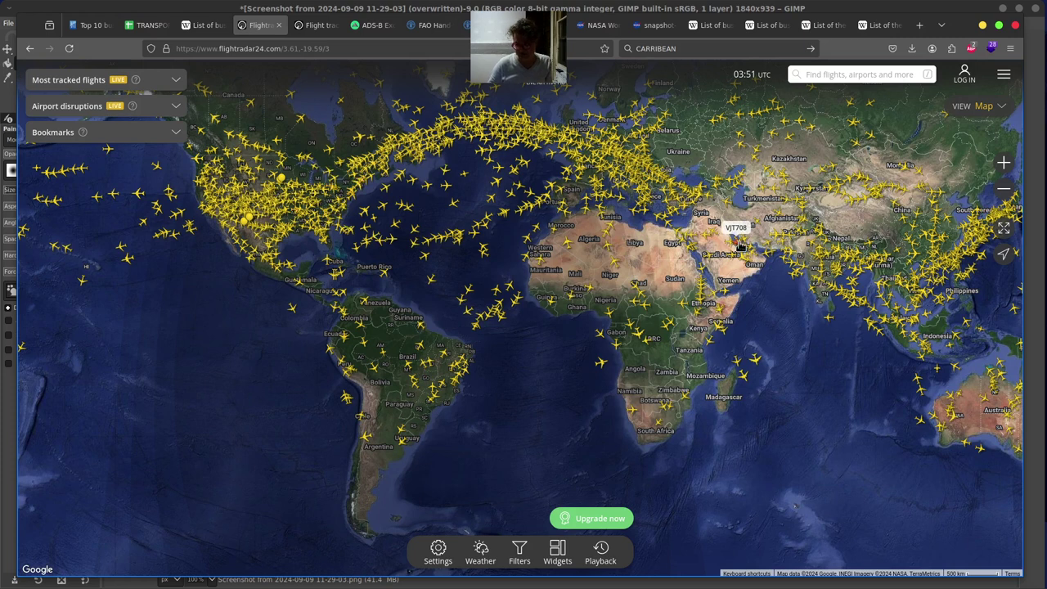
{"action": "mouse_move", "coordinate": [98, 576]}
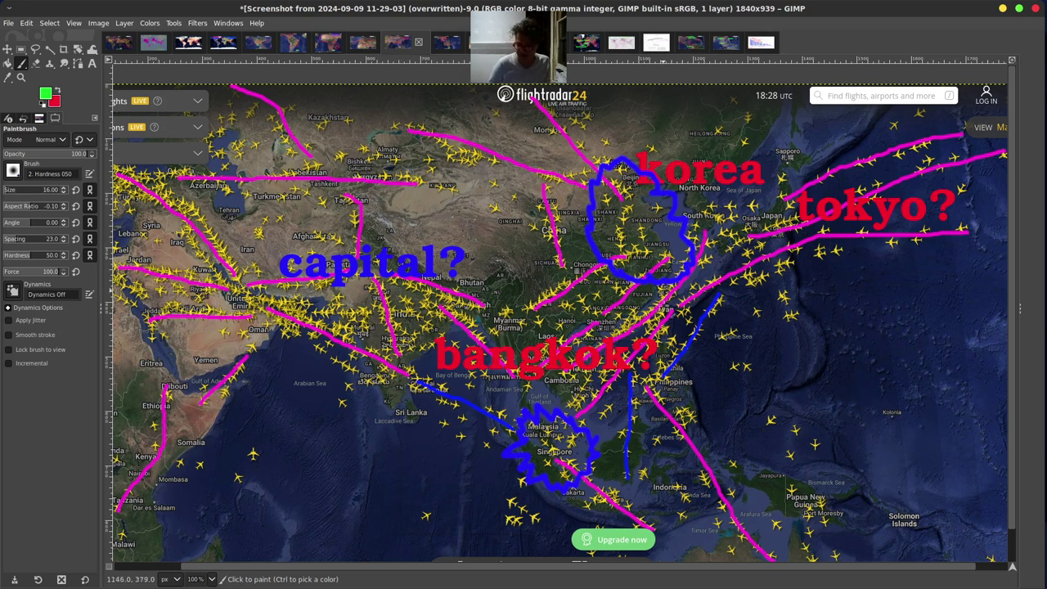
{"action": "scroll", "coordinate": [730, 418], "scroll_direction": "down", "scroll_amount": 1}
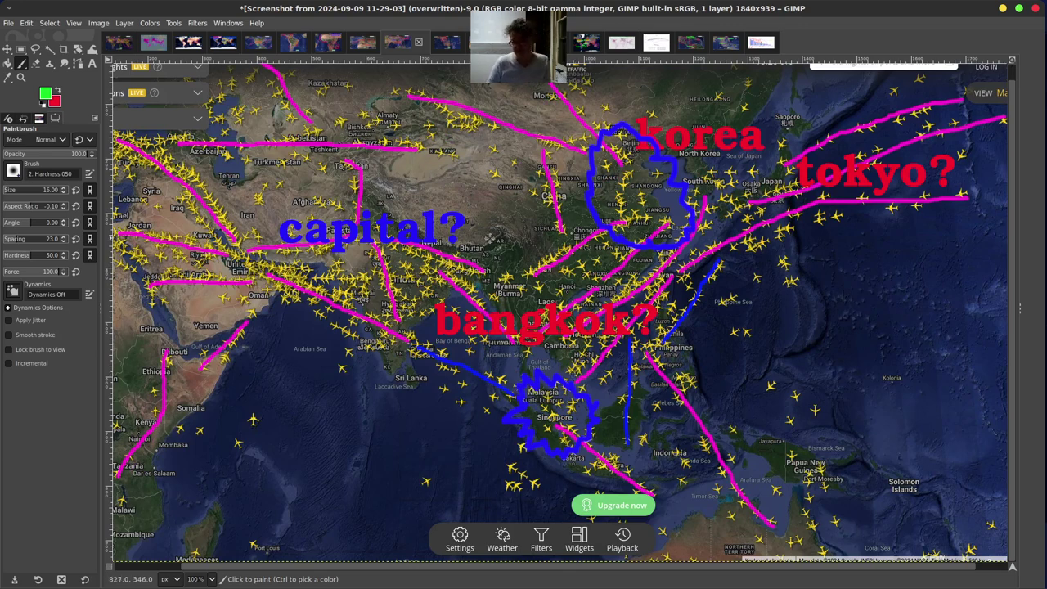
- View the annotated Australia, Eurasia and North Pacific flight maps
{"action": "left_click", "coordinate": [444, 49]}
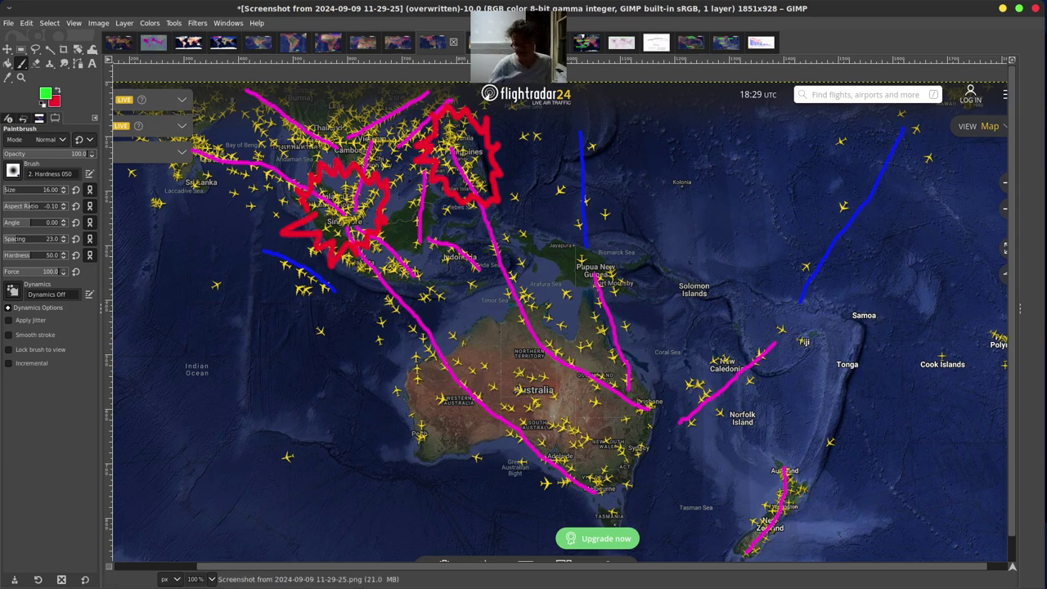
{"action": "left_click", "coordinate": [496, 41]}
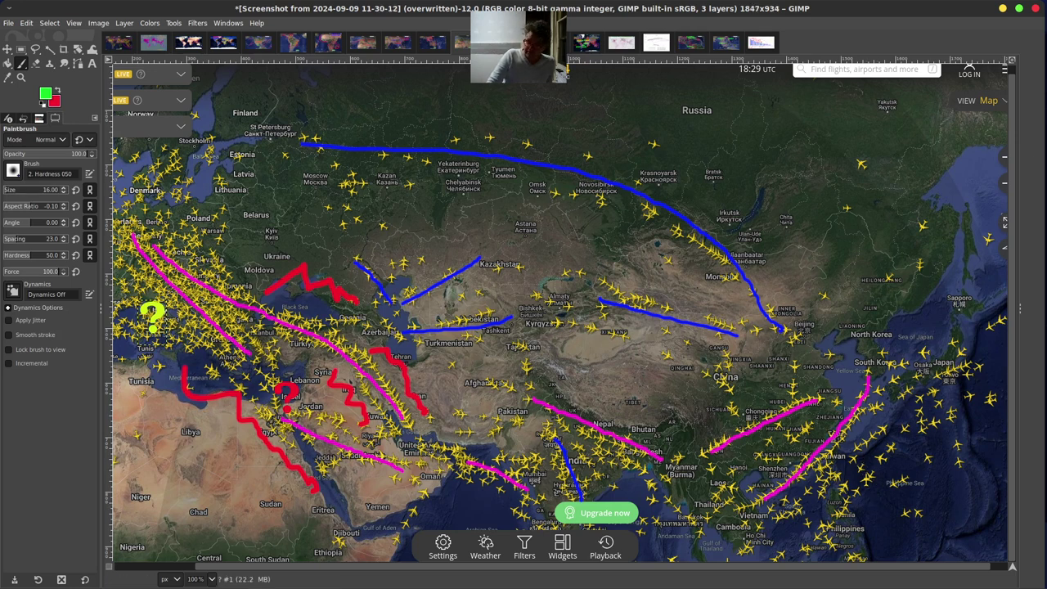
{"action": "key", "text": "ctrl+Page_Down"}
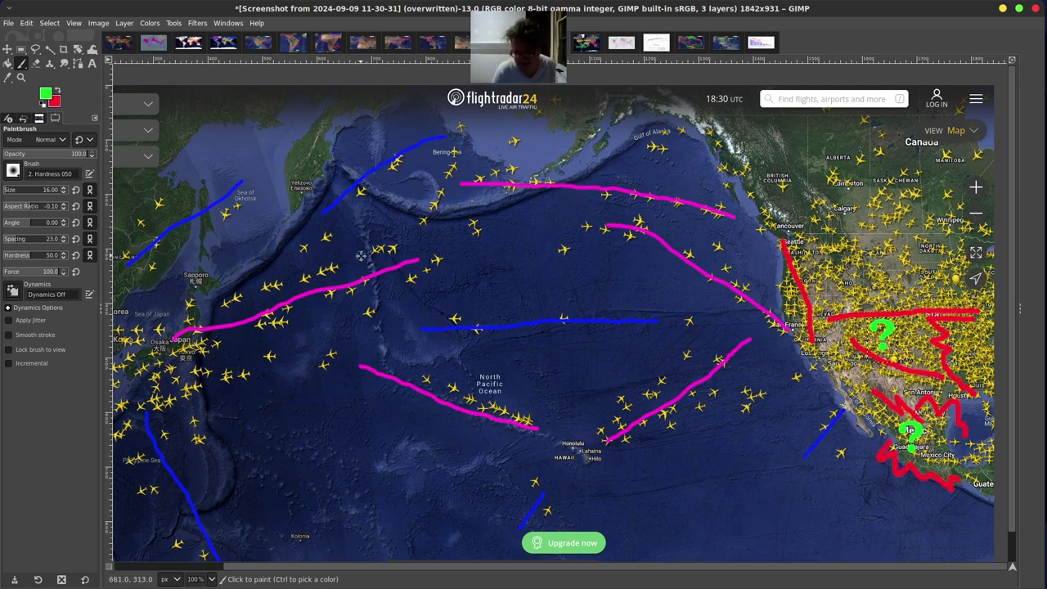
- Switch to Flightradar24 in the browser, reload the timed-out page and examine live traffic over Asia and Australia
{"action": "mouse_move", "coordinate": [139, 583]}
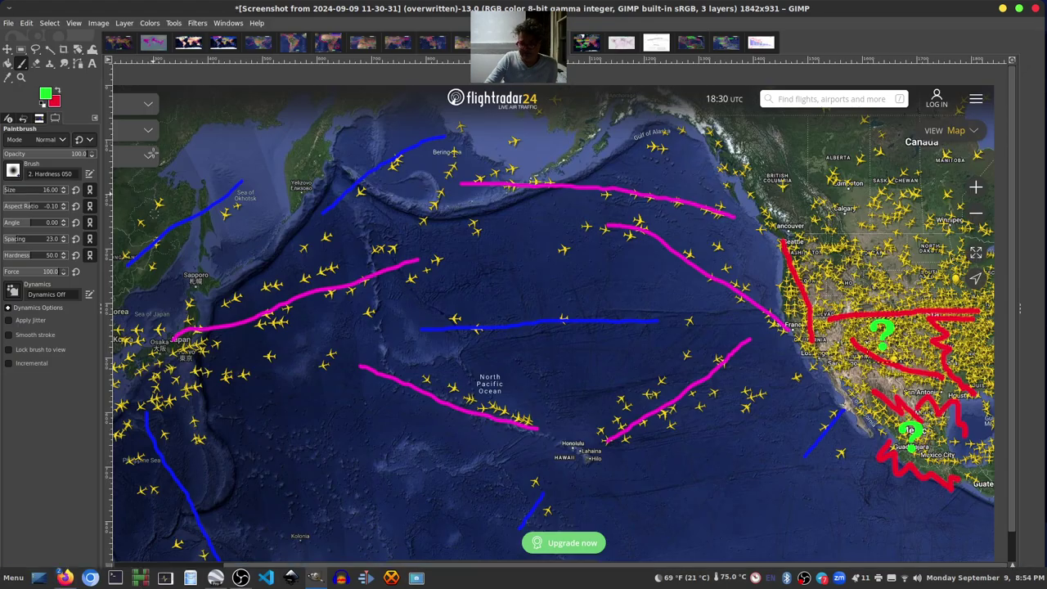
{"action": "mouse_move", "coordinate": [65, 577]}
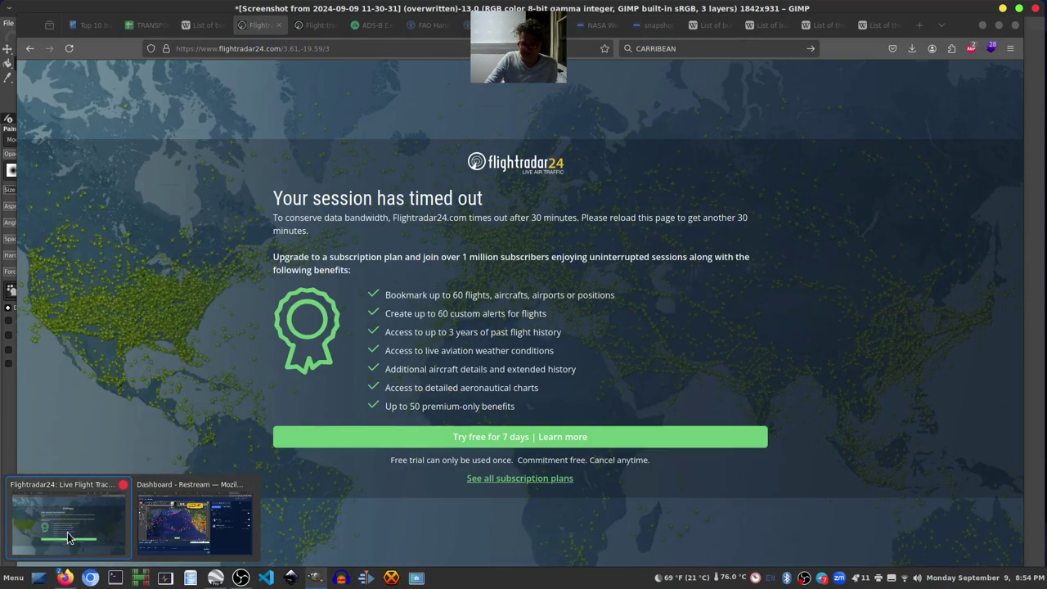
{"action": "left_click", "coordinate": [68, 537]}
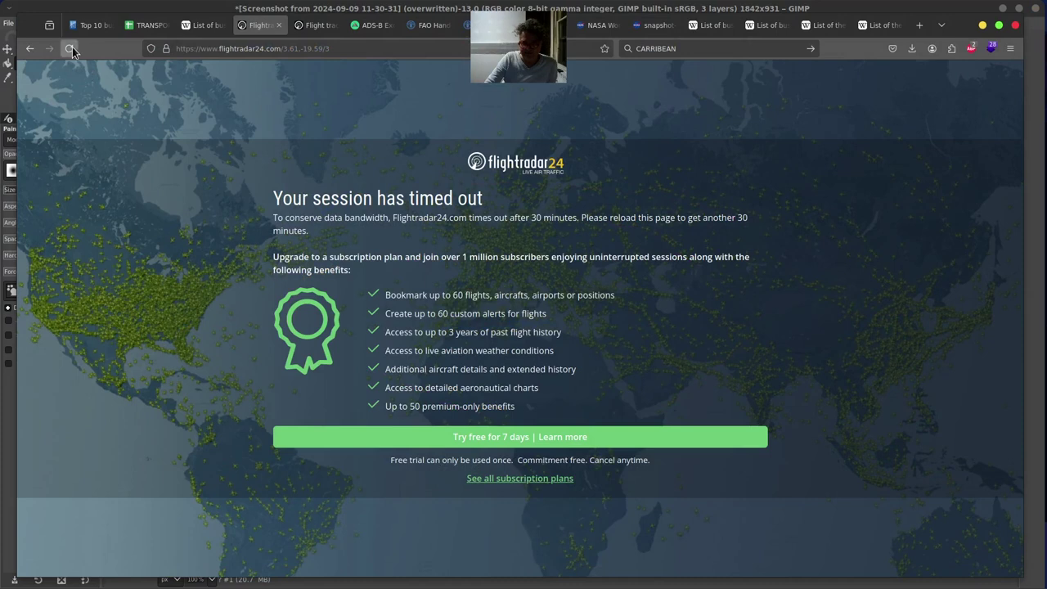
{"action": "left_click", "coordinate": [70, 48]}
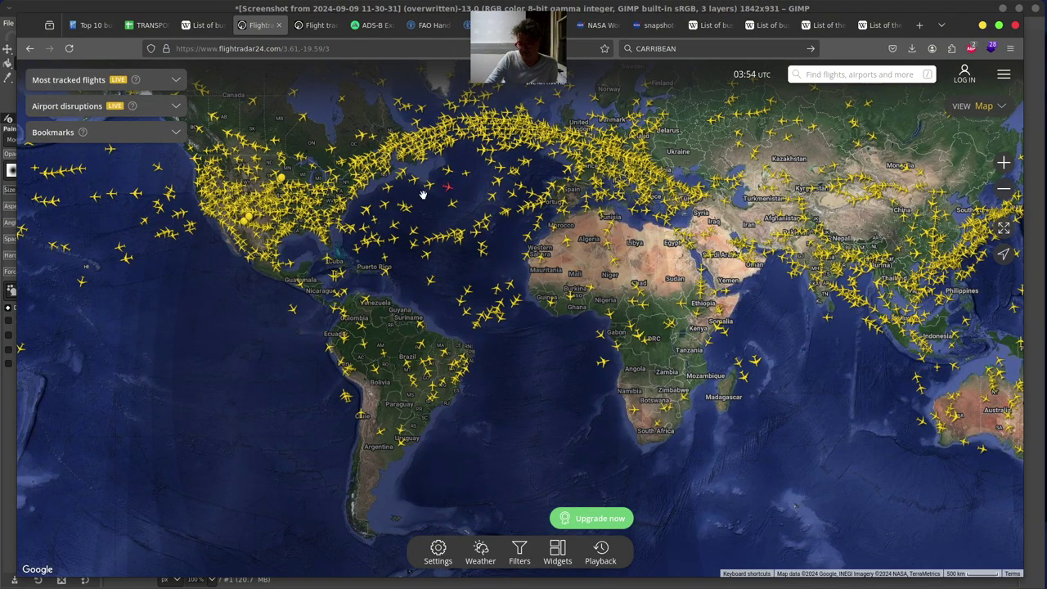
{"action": "left_click_drag", "start_coordinate": [757, 321], "coordinate": [565, 313]}
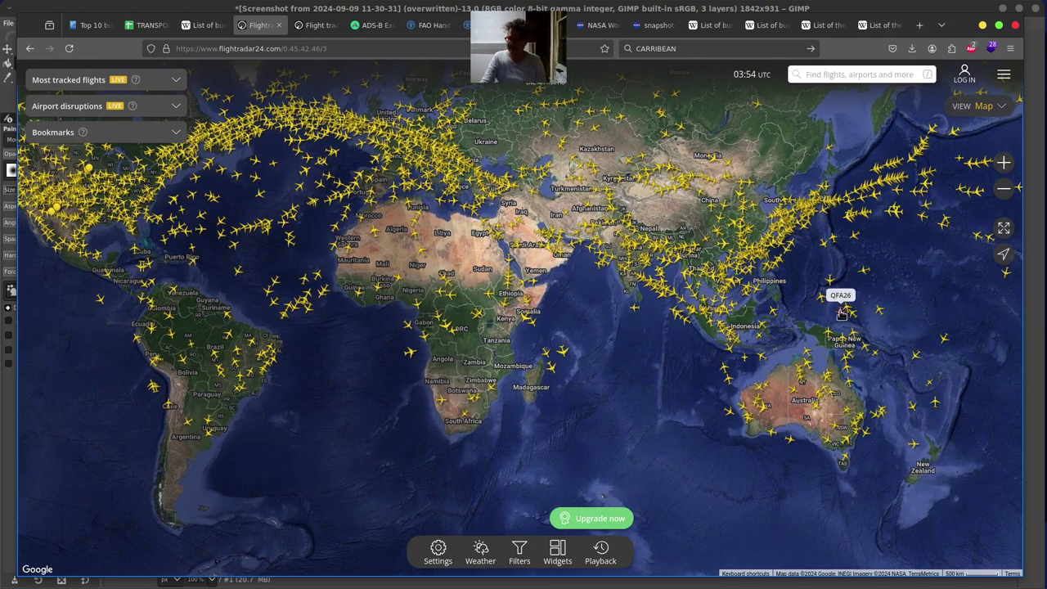
- Back in GIMP, compare the map captioned "where are major airports global?" with the annotated population density map
{"action": "left_click", "coordinate": [781, 7]}
{"action": "left_click", "coordinate": [621, 42]}
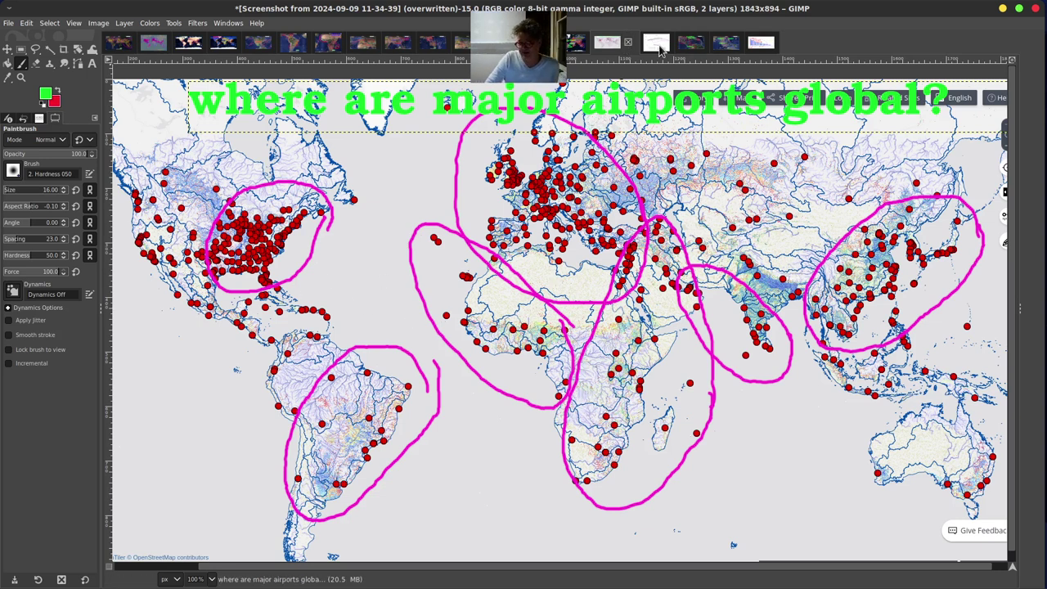
{"action": "left_click", "coordinate": [659, 48]}
{"action": "left_click", "coordinate": [605, 49]}
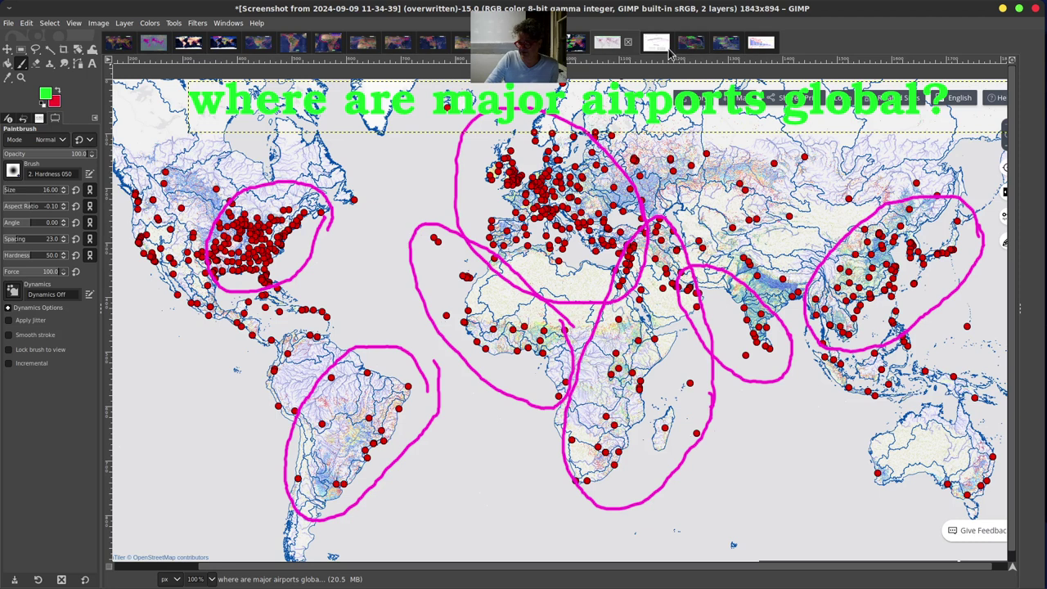
{"action": "left_click", "coordinate": [685, 48]}
{"action": "left_click", "coordinate": [614, 49]}
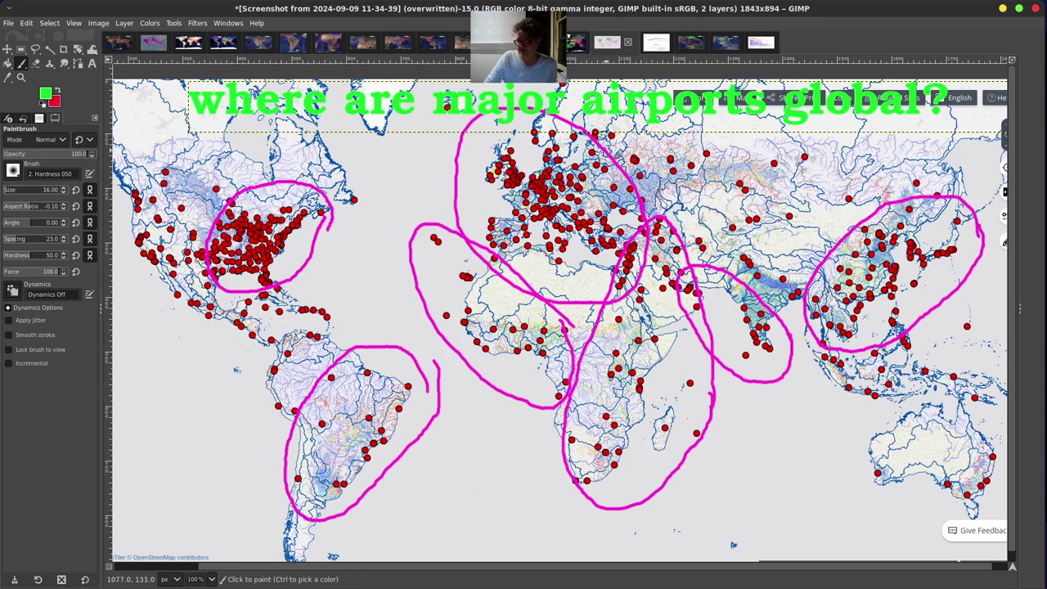
{"action": "left_click", "coordinate": [189, 44]}
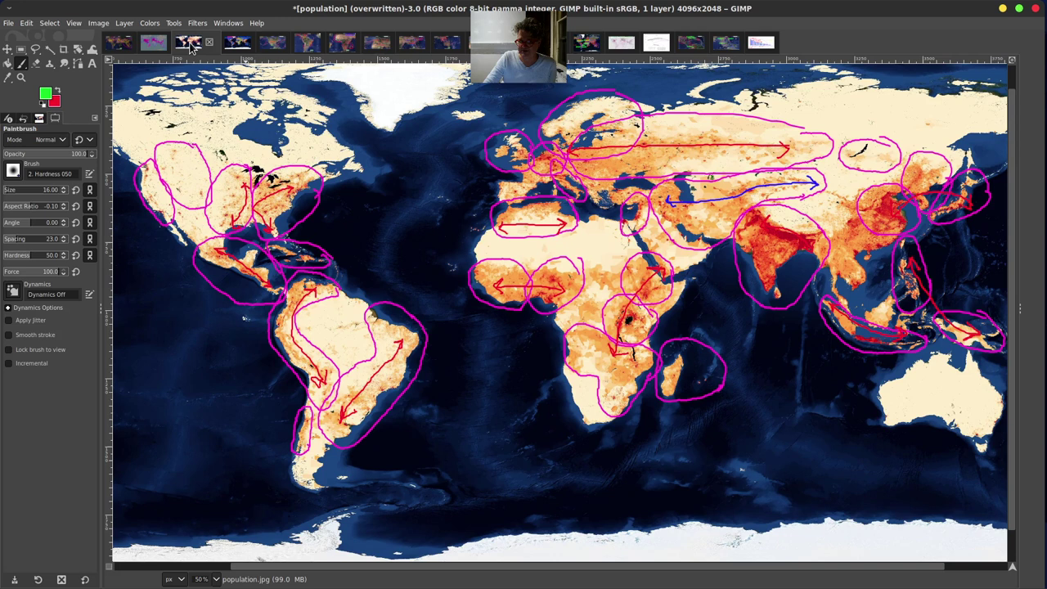
{"action": "left_click", "coordinate": [627, 46]}
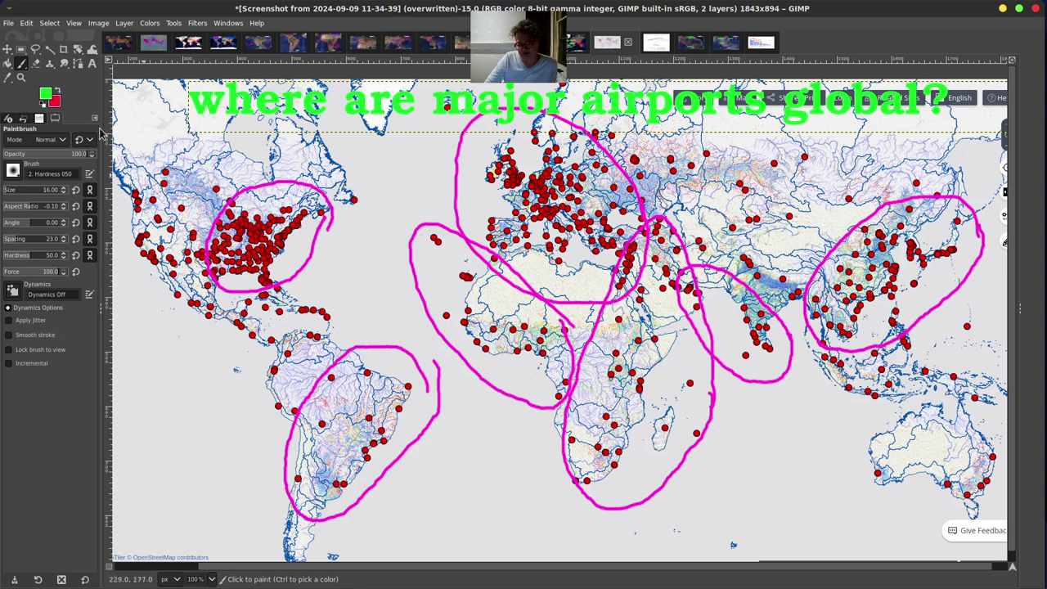
- Set the foreground color to blue (1625fa) and merge the airports map's caption layer down onto the screenshot
{"action": "left_click", "coordinate": [57, 94]}
{"action": "left_click", "coordinate": [45, 97]}
{"action": "left_click", "coordinate": [58, 94]}
{"action": "left_click", "coordinate": [240, 180]}
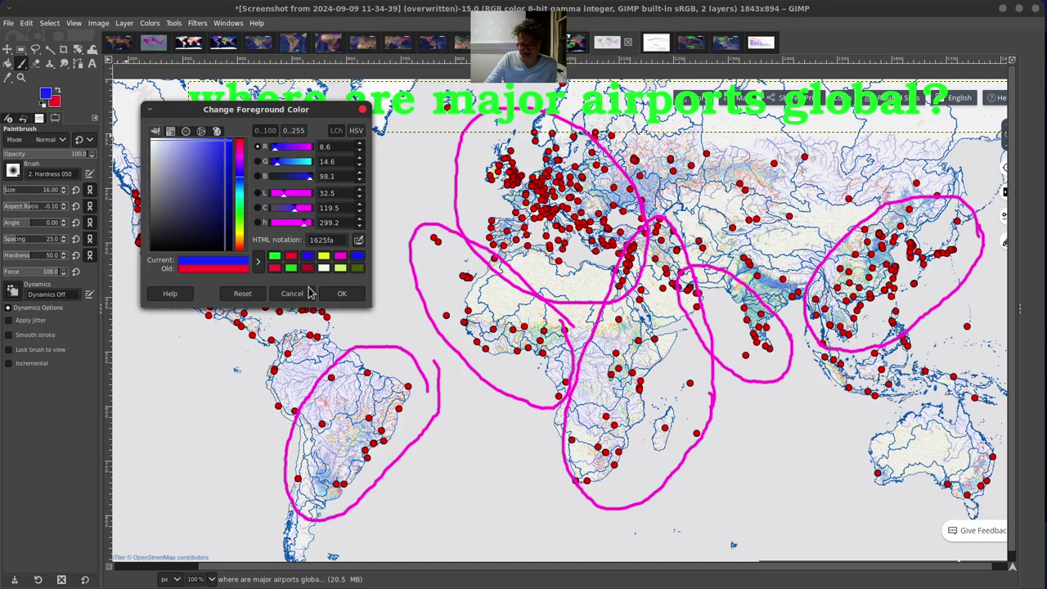
{"action": "left_click", "coordinate": [342, 294]}
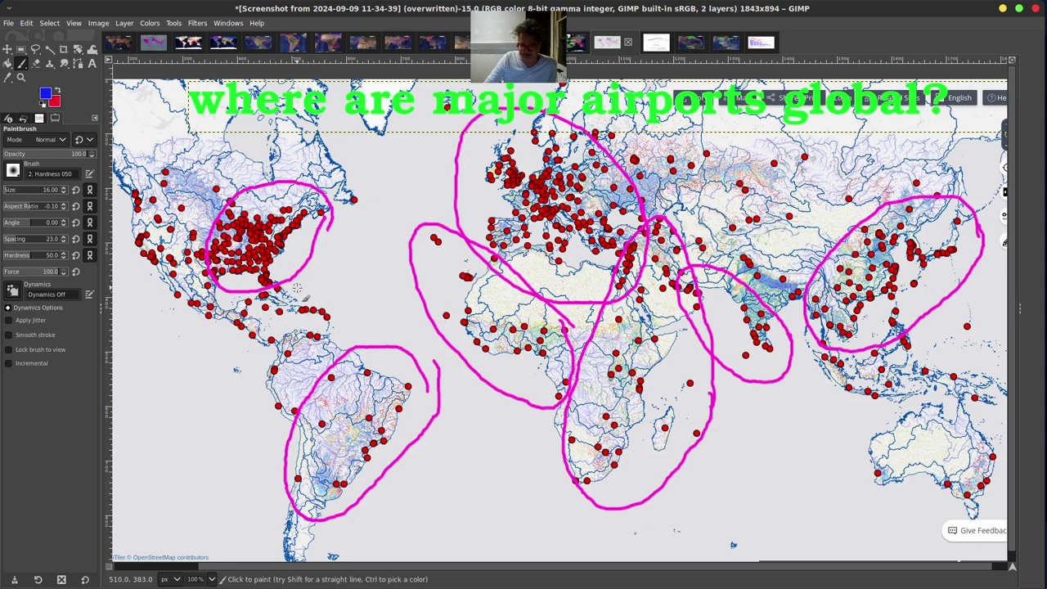
{"action": "left_click", "coordinate": [124, 22]}
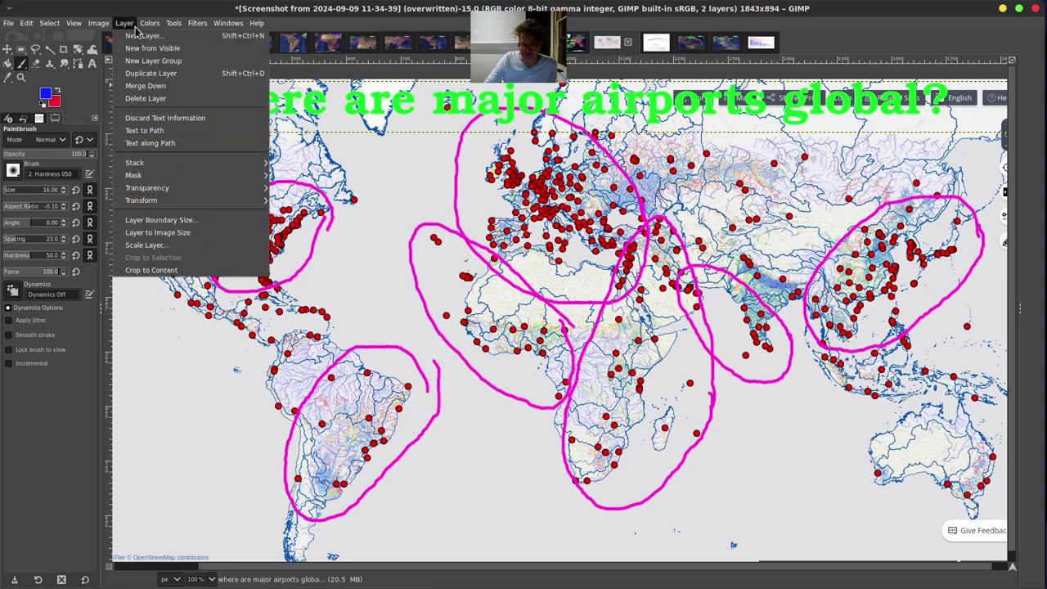
{"action": "left_click", "coordinate": [144, 86]}
- Paint blue loops around western North America to the Caribbean, Indonesia, northern India and Russia, and overwrite the original screenshot file
{"action": "mouse_move", "coordinate": [347, 320]}
{"action": "left_mouse_down"}
{"action": "mouse_move", "coordinate": [309, 296]}
{"action": "mouse_move", "coordinate": [210, 267]}
{"action": "mouse_move", "coordinate": [133, 184]}
{"action": "mouse_move", "coordinate": [163, 280]}
{"action": "mouse_move", "coordinate": [262, 367]}
{"action": "mouse_move", "coordinate": [348, 356]}
{"action": "mouse_move", "coordinate": [350, 323]}
{"action": "mouse_move", "coordinate": [337, 314]}
{"action": "left_mouse_up"}
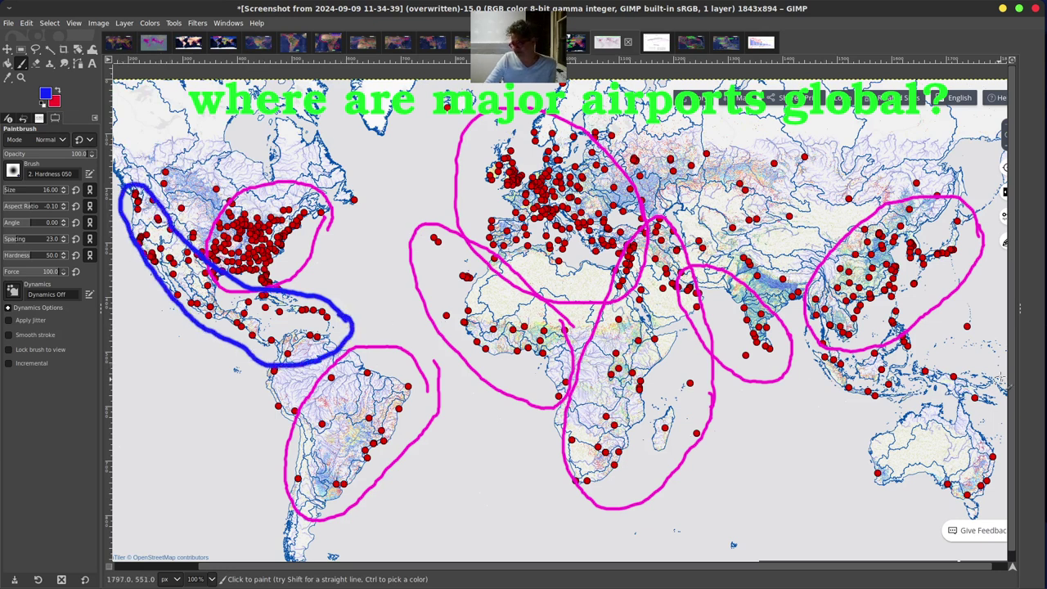
{"action": "mouse_move", "coordinate": [1003, 364]}
{"action": "left_mouse_down"}
{"action": "mouse_move", "coordinate": [880, 323]}
{"action": "mouse_move", "coordinate": [812, 347]}
{"action": "mouse_move", "coordinate": [896, 404]}
{"action": "mouse_move", "coordinate": [962, 424]}
{"action": "mouse_move", "coordinate": [1005, 391]}
{"action": "mouse_move", "coordinate": [986, 359]}
{"action": "left_mouse_up"}
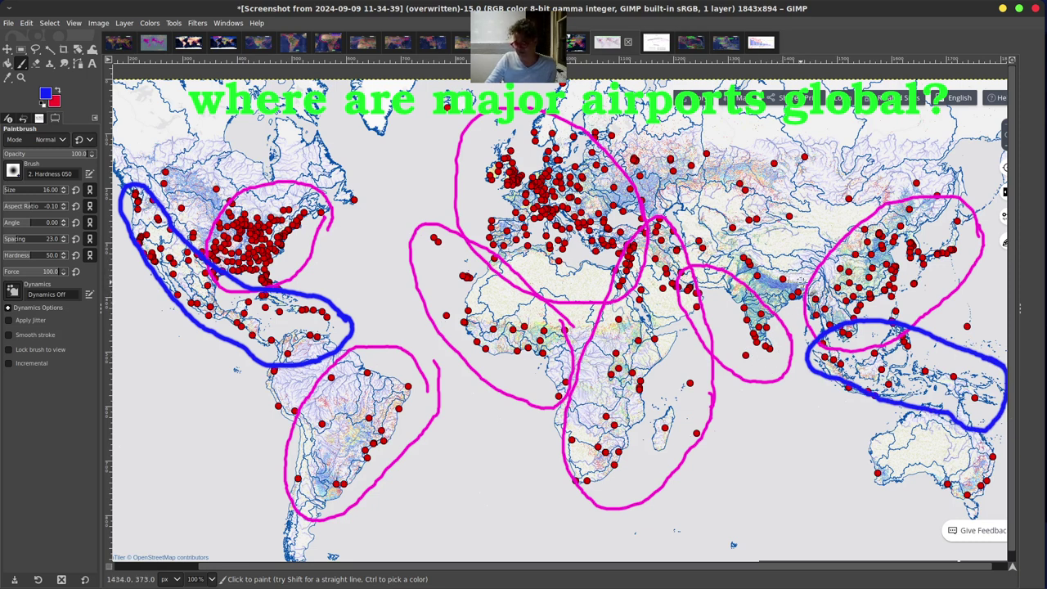
{"action": "mouse_move", "coordinate": [817, 288]}
{"action": "left_mouse_down"}
{"action": "mouse_move", "coordinate": [777, 246]}
{"action": "mouse_move", "coordinate": [725, 248]}
{"action": "mouse_move", "coordinate": [788, 318]}
{"action": "mouse_move", "coordinate": [819, 291]}
{"action": "mouse_move", "coordinate": [774, 260]}
{"action": "left_mouse_up"}
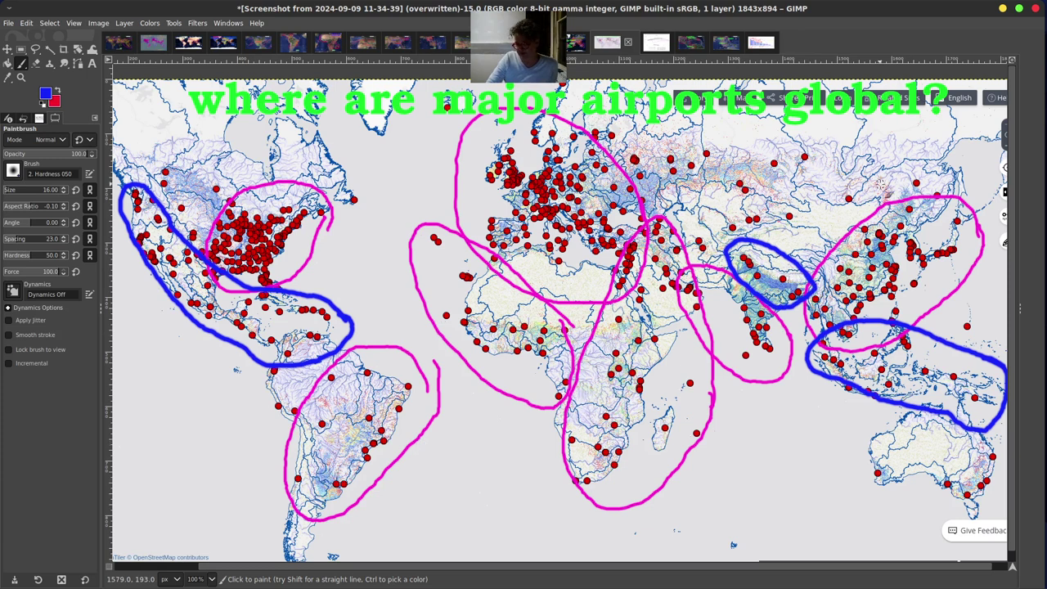
{"action": "mouse_move", "coordinate": [884, 144]}
{"action": "left_mouse_down"}
{"action": "mouse_move", "coordinate": [636, 146]}
{"action": "mouse_move", "coordinate": [697, 236]}
{"action": "mouse_move", "coordinate": [809, 241]}
{"action": "mouse_move", "coordinate": [939, 204]}
{"action": "mouse_move", "coordinate": [908, 154]}
{"action": "mouse_move", "coordinate": [873, 144]}
{"action": "left_mouse_up"}
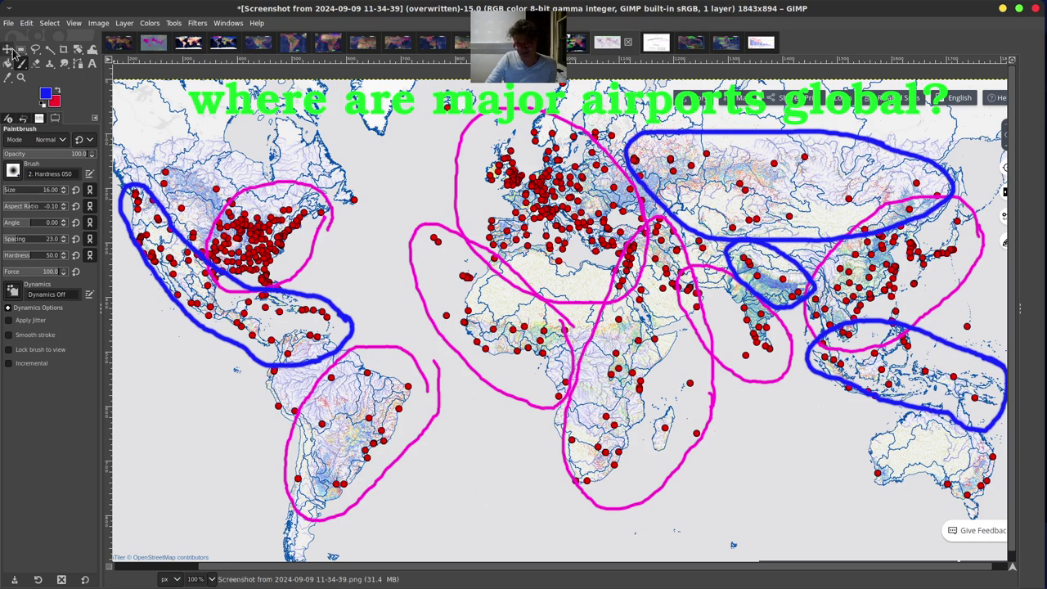
{"action": "left_click", "coordinate": [8, 23]}
{"action": "left_click", "coordinate": [65, 175]}
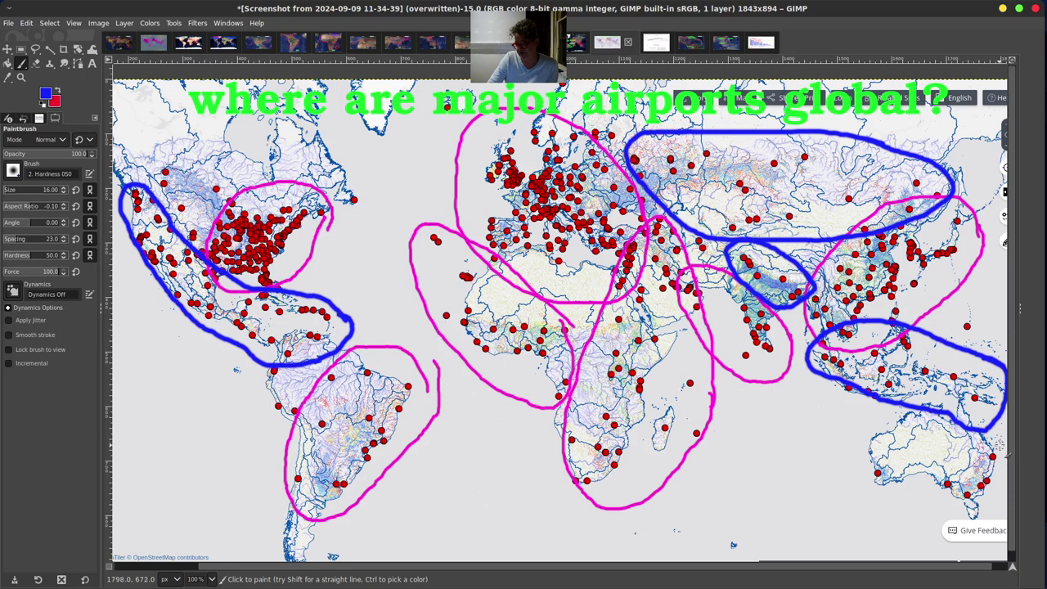
- Paint a blue loop around southeastern Australia on the airports map and look over the circled regions
{"action": "mouse_move", "coordinate": [1004, 449]}
{"action": "left_mouse_down"}
{"action": "mouse_move", "coordinate": [964, 455]}
{"action": "mouse_move", "coordinate": [954, 517]}
{"action": "mouse_move", "coordinate": [995, 519]}
{"action": "mouse_move", "coordinate": [1006, 448]}
{"action": "mouse_move", "coordinate": [995, 436]}
{"action": "left_mouse_up"}
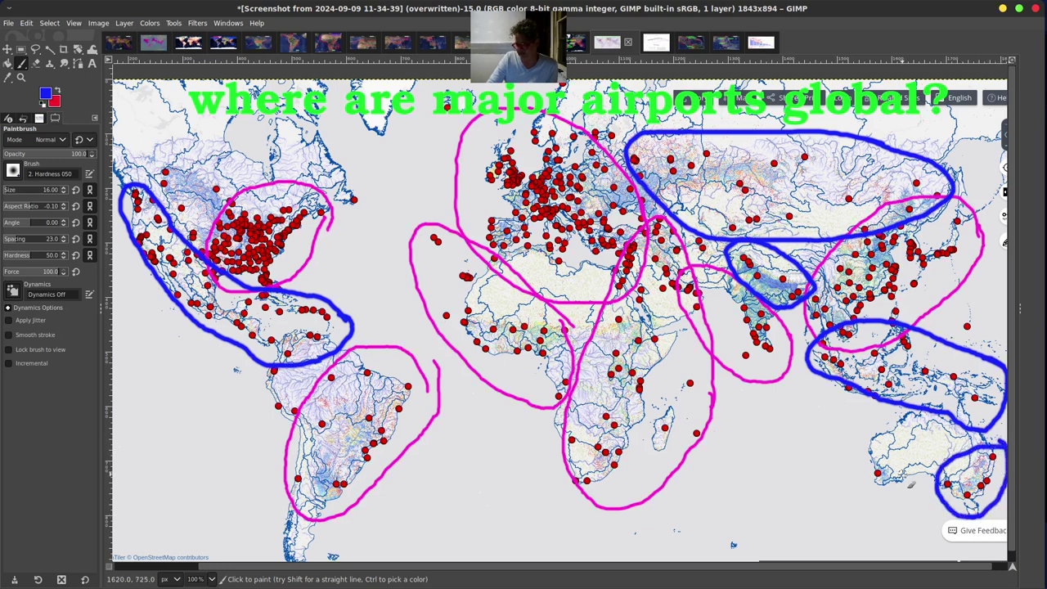
{"action": "scroll", "coordinate": [818, 566], "scroll_direction": "right", "scroll_amount": 1}
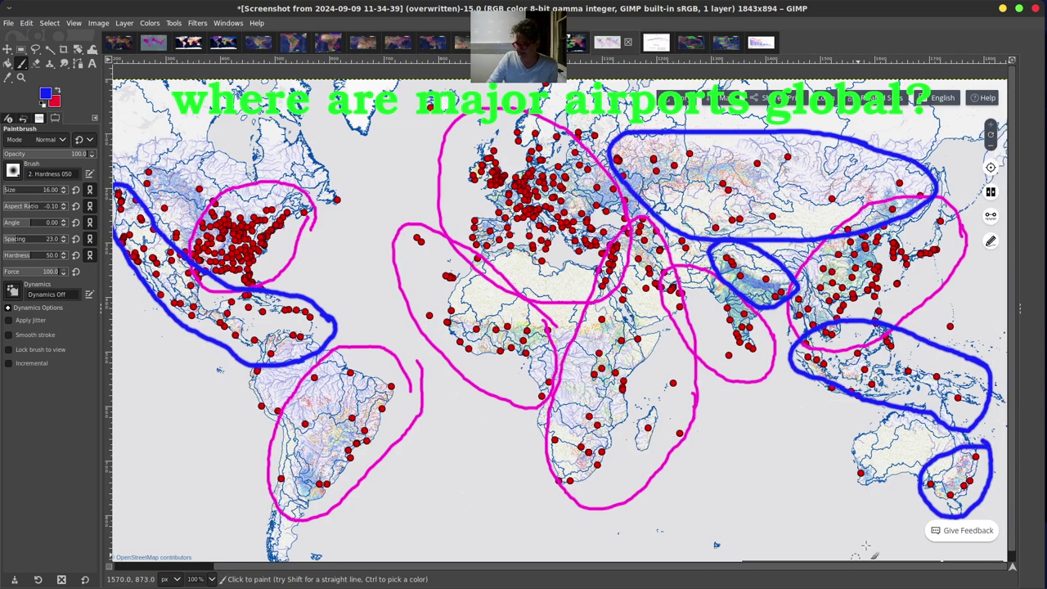
{"action": "scroll", "coordinate": [659, 575], "scroll_direction": "left", "scroll_amount": 5}
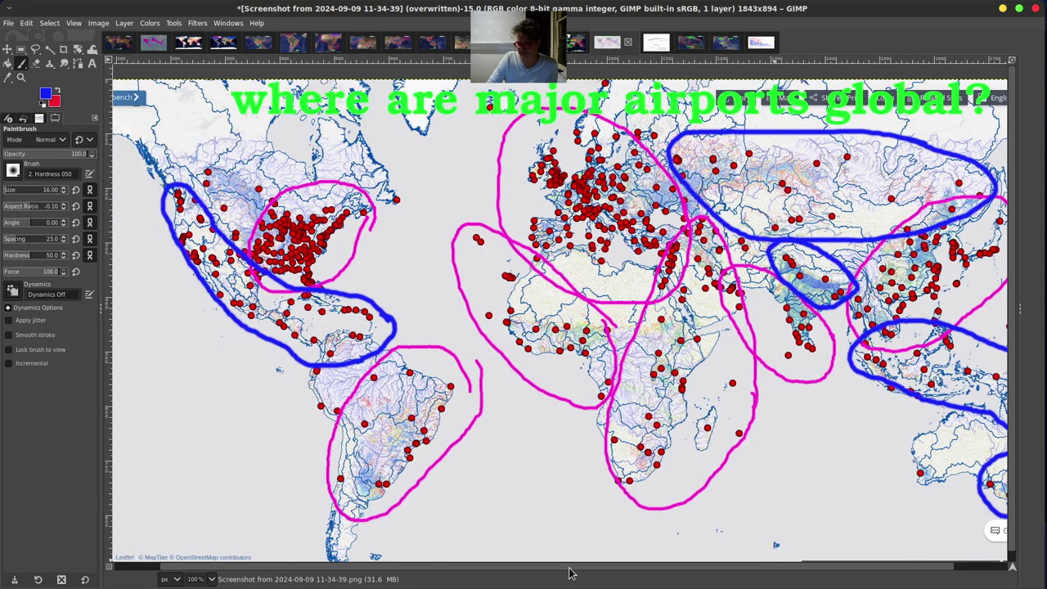
{"action": "scroll", "coordinate": [659, 575], "scroll_direction": "right", "scroll_amount": 3}
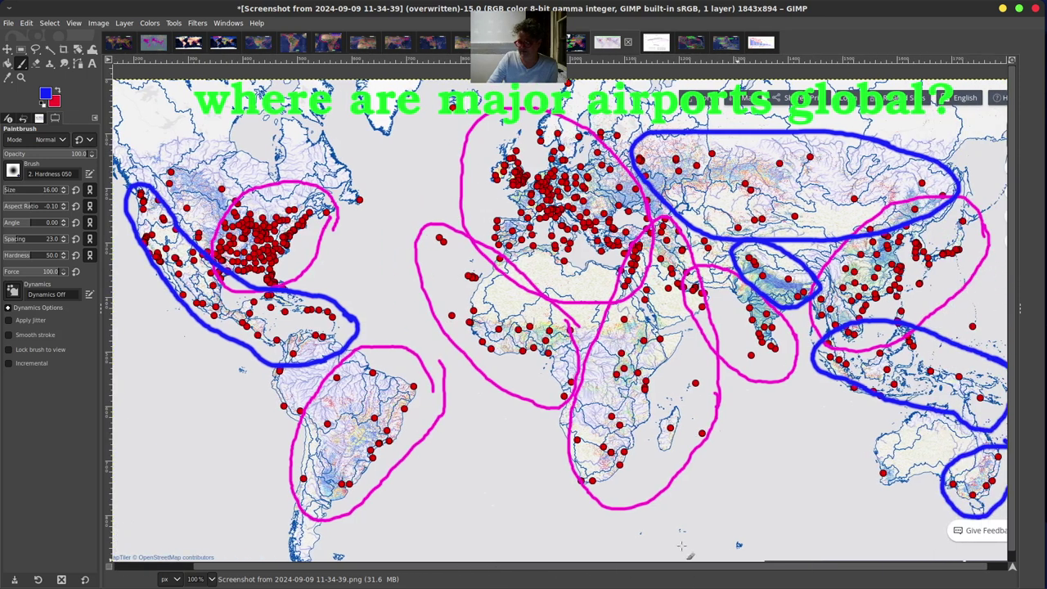
- View the total-number-of-flights chart and the annotated Caribbean and Central America flight map
{"action": "left_click", "coordinate": [656, 43]}
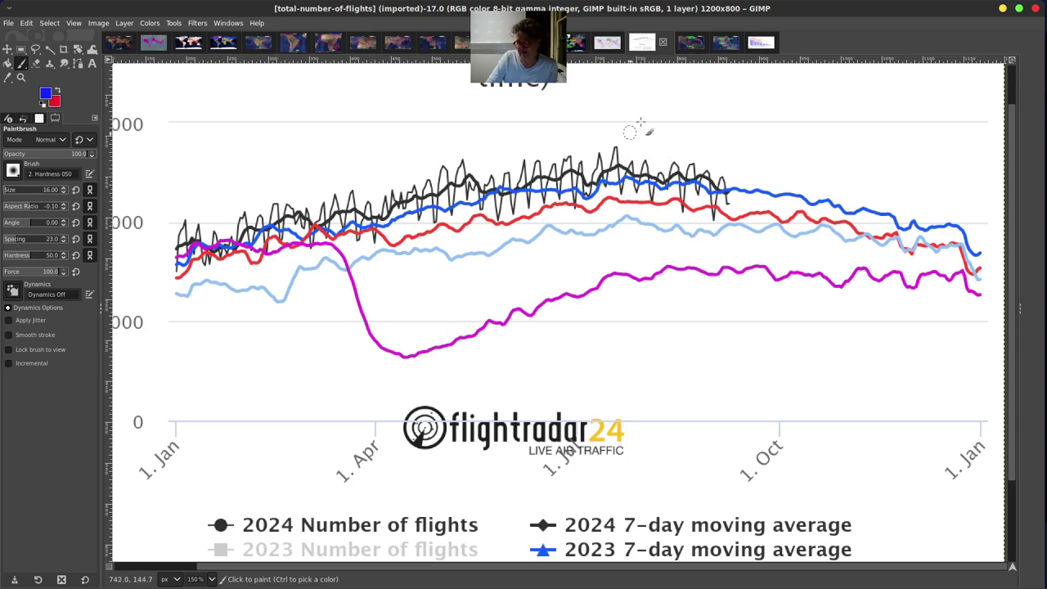
{"action": "left_click", "coordinate": [692, 45]}
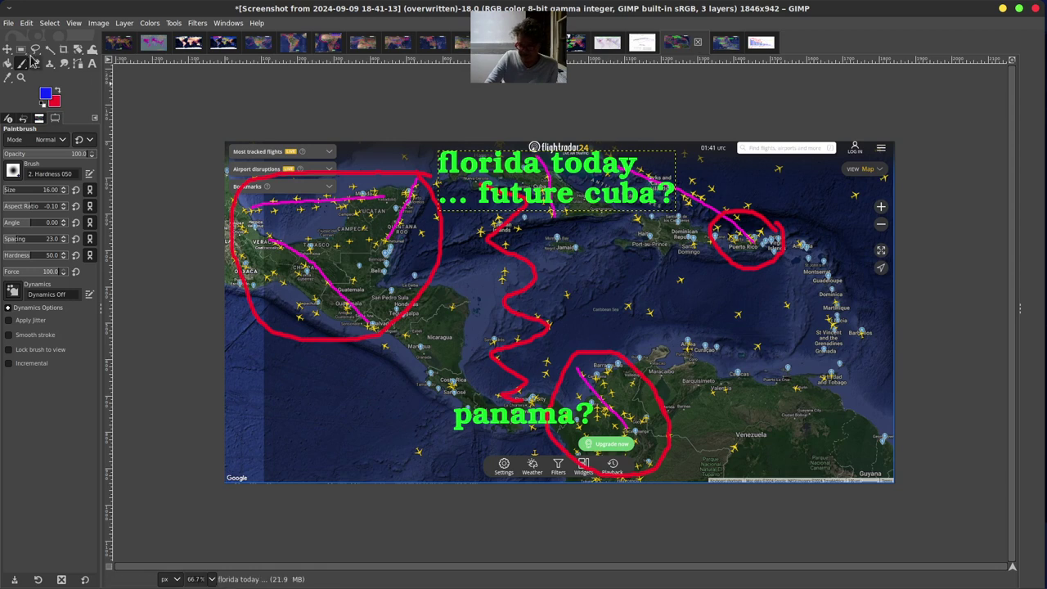
- Overwrite the annotated Caribbean and Central America screenshot file and bring up the Southeast Asia flight map captioned bangkok, singapore and manila
{"action": "left_click", "coordinate": [26, 23]}
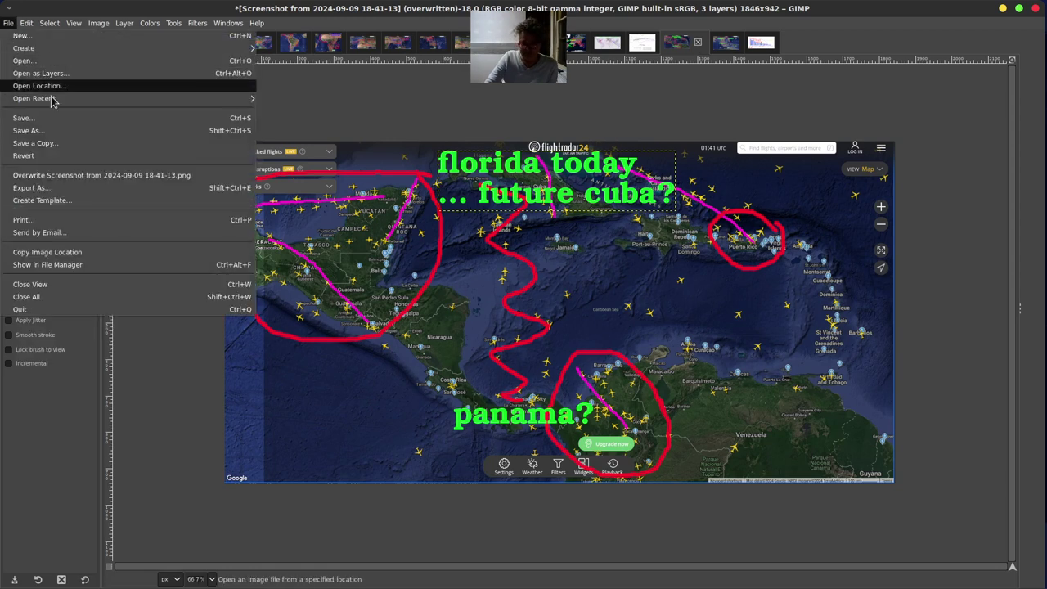
{"action": "left_click", "coordinate": [65, 172]}
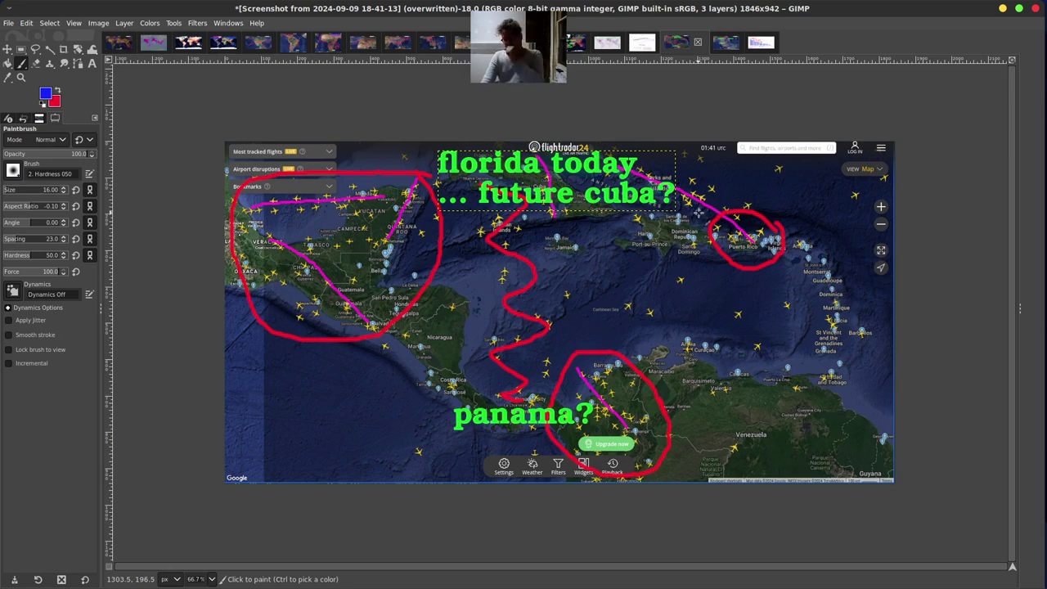
{"action": "left_click", "coordinate": [725, 42]}
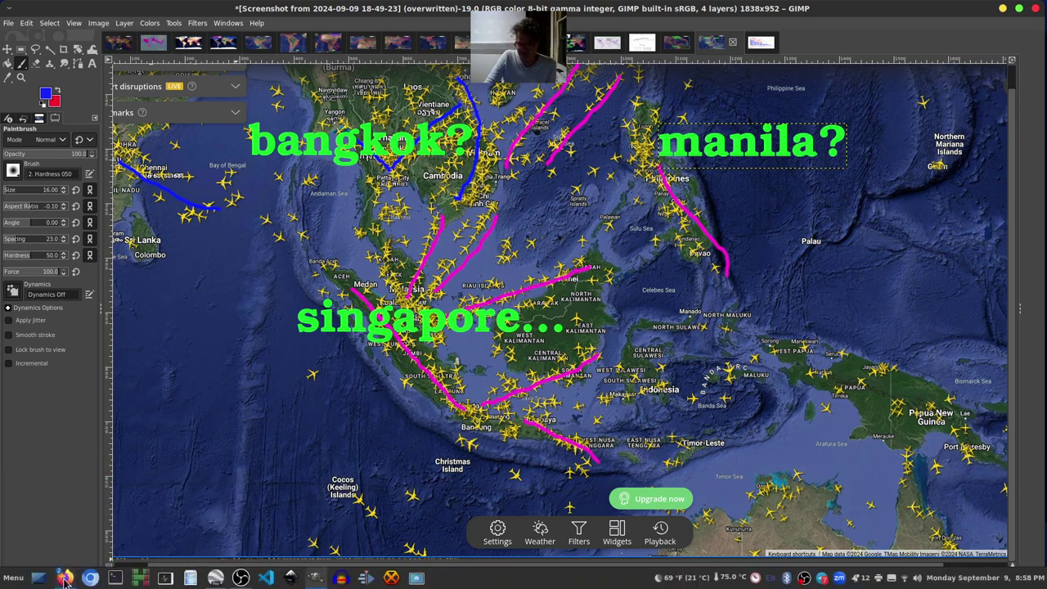
- Switch to the live Flightradar24 map in Firefox and examine the flight traffic over Indonesia, Singapore and the Philippines
{"action": "left_click", "coordinate": [65, 578]}
{"action": "scroll", "coordinate": [605, 401], "scroll_direction": "up", "scroll_amount": 2}
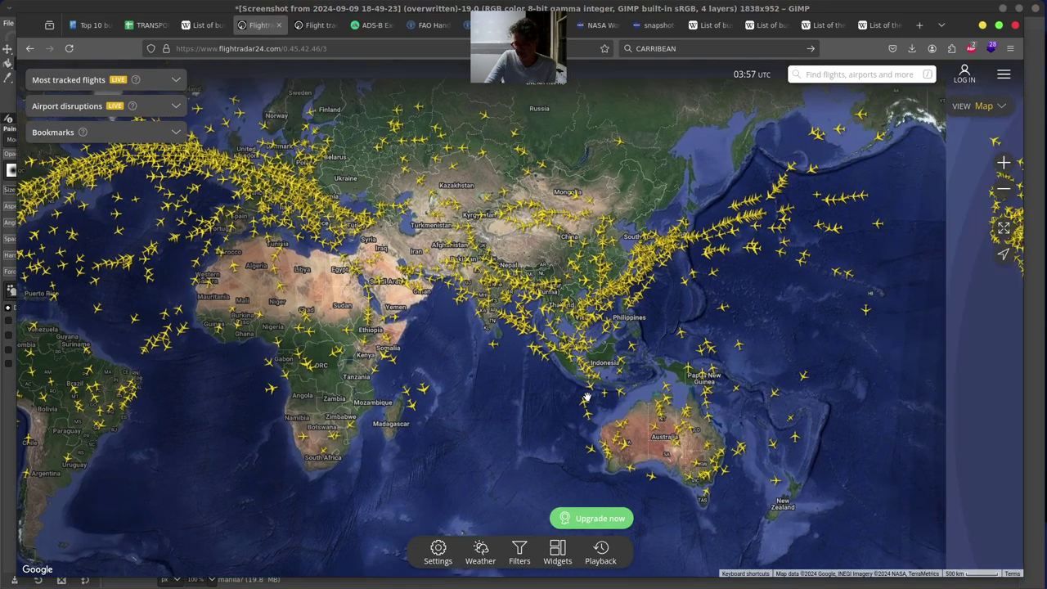
{"action": "scroll", "coordinate": [590, 377], "scroll_direction": "up", "scroll_amount": 1}
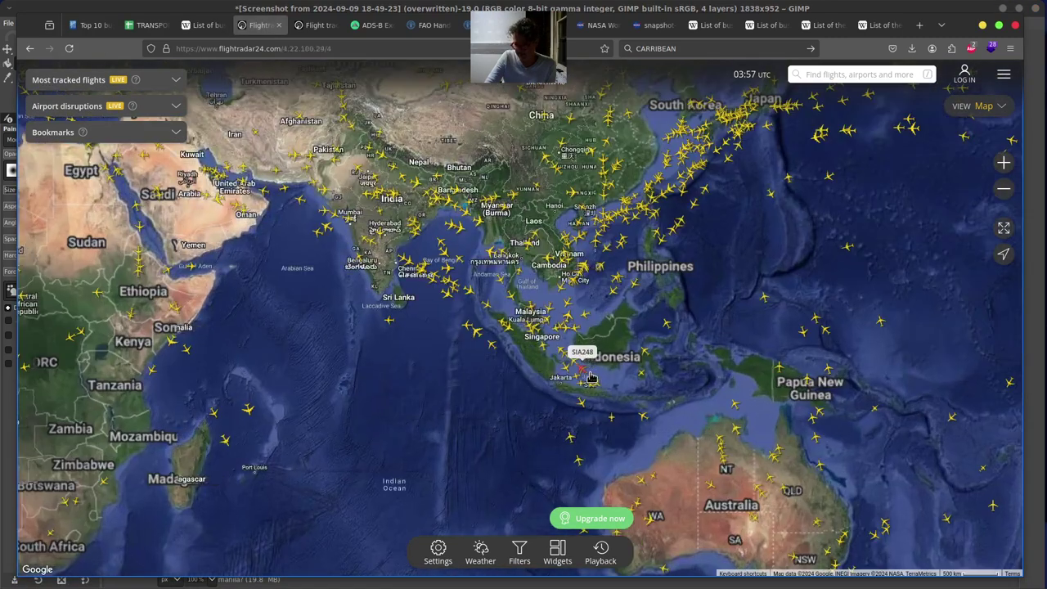
{"action": "scroll", "coordinate": [596, 364], "scroll_direction": "up", "scroll_amount": 1}
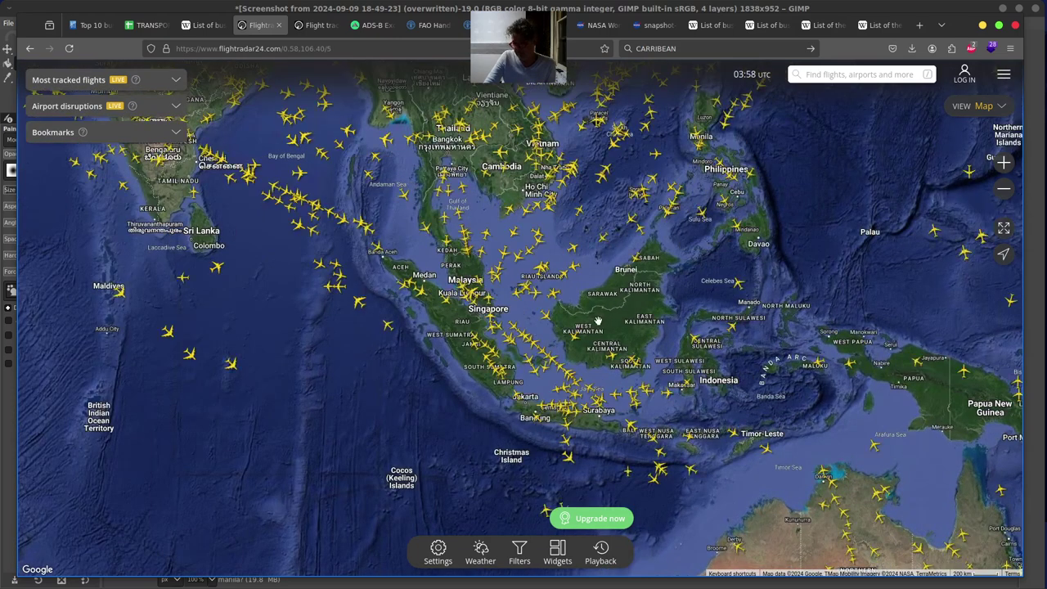
{"action": "left_click_drag", "start_coordinate": [603, 317], "coordinate": [566, 381]}
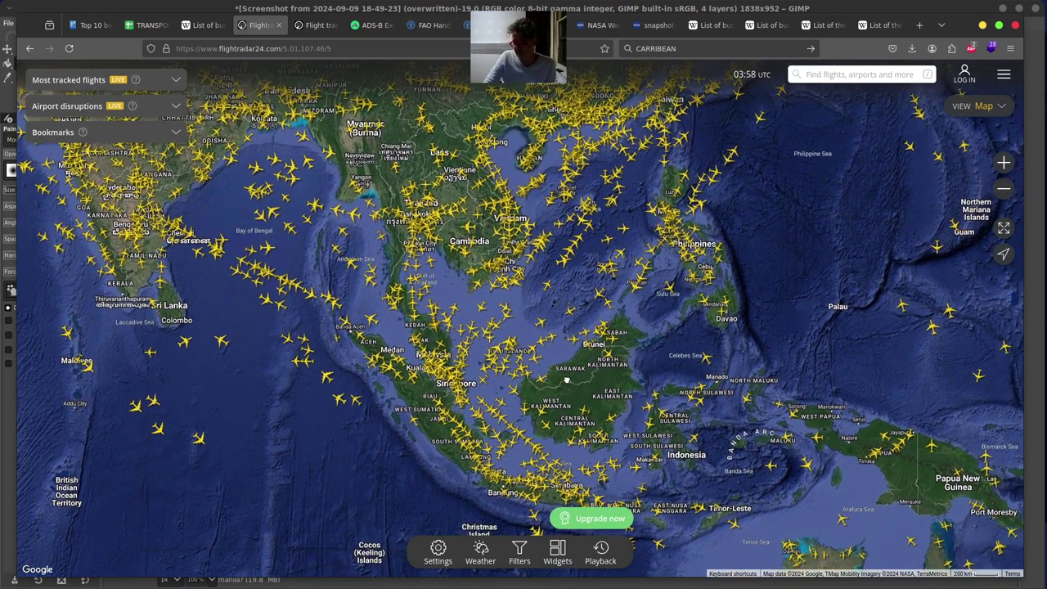
{"action": "left_click_drag", "start_coordinate": [626, 224], "coordinate": [680, 231]}
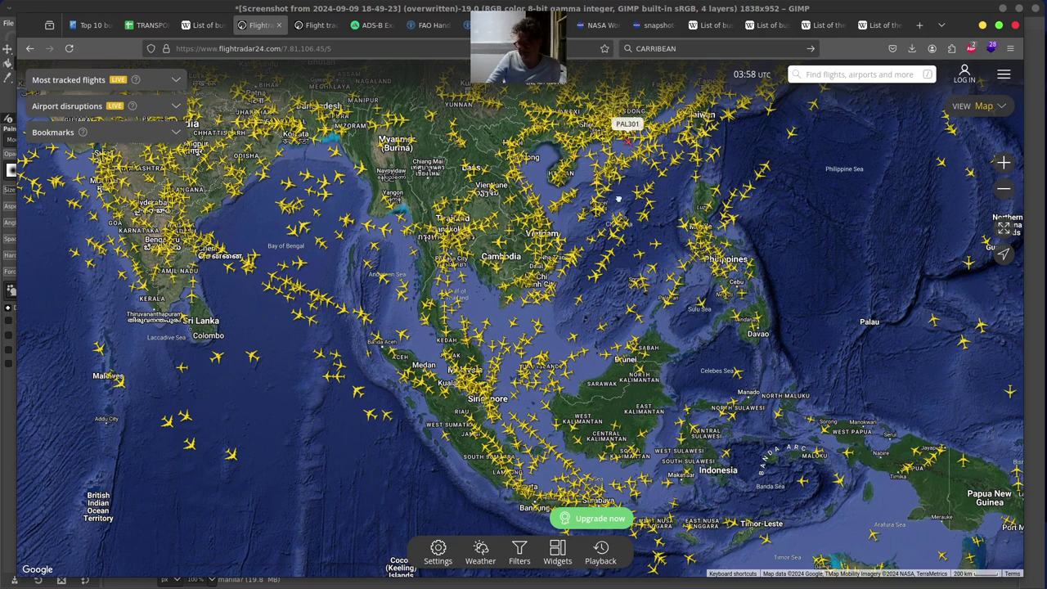
- Examine the live flights around Hong Kong, Shenzhen, Macau and Guangzhou at close range
{"action": "scroll", "coordinate": [621, 195], "scroll_direction": "down", "scroll_amount": 3}
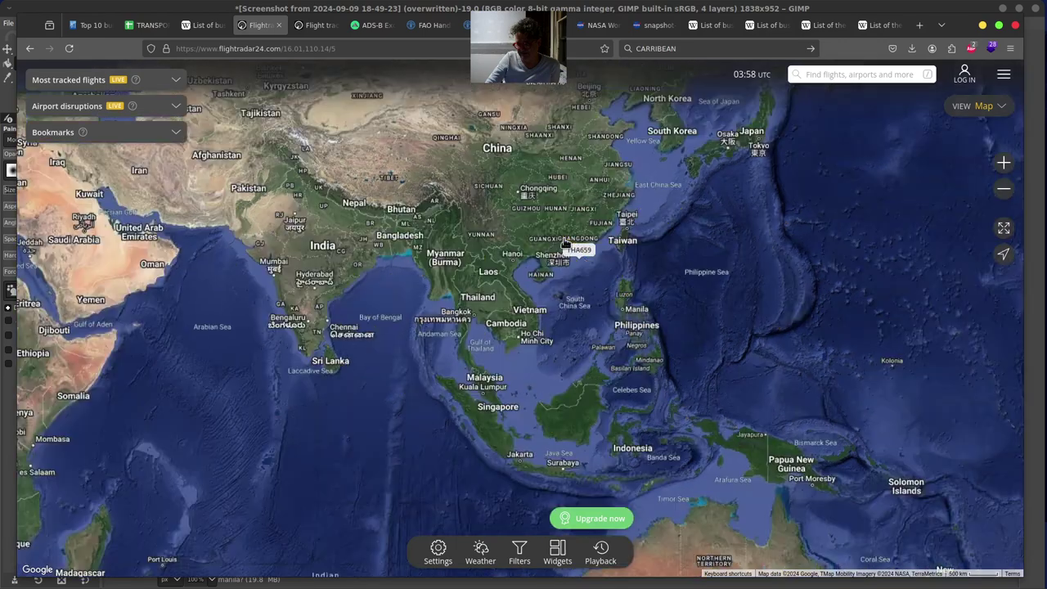
{"action": "scroll", "coordinate": [569, 241], "scroll_direction": "up", "scroll_amount": 2}
{"action": "scroll", "coordinate": [581, 262], "scroll_direction": "up", "scroll_amount": 2}
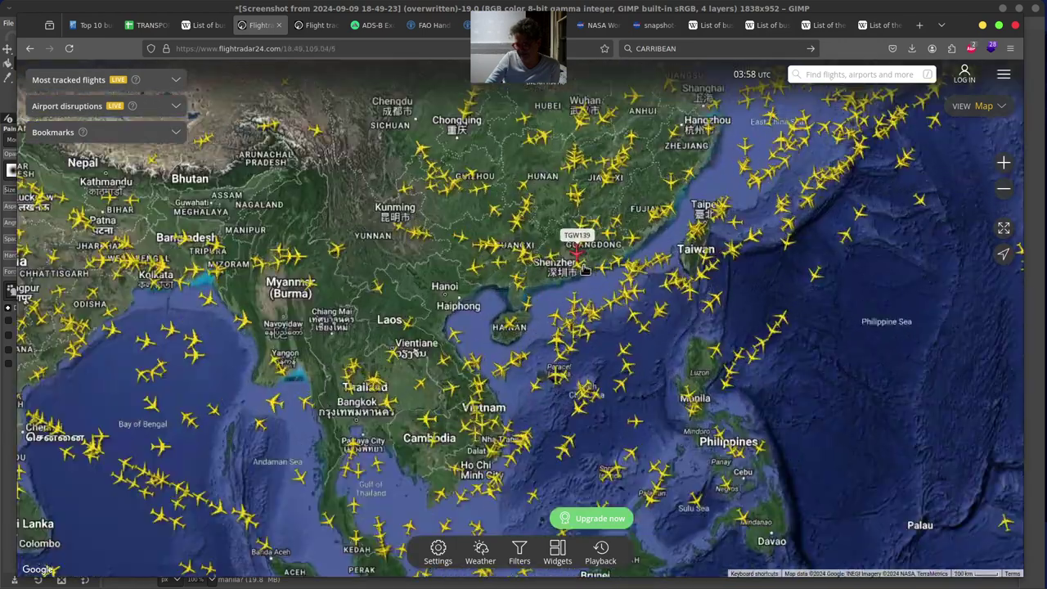
{"action": "scroll", "coordinate": [584, 268], "scroll_direction": "up", "scroll_amount": 2}
{"action": "scroll", "coordinate": [573, 278], "scroll_direction": "up", "scroll_amount": 2}
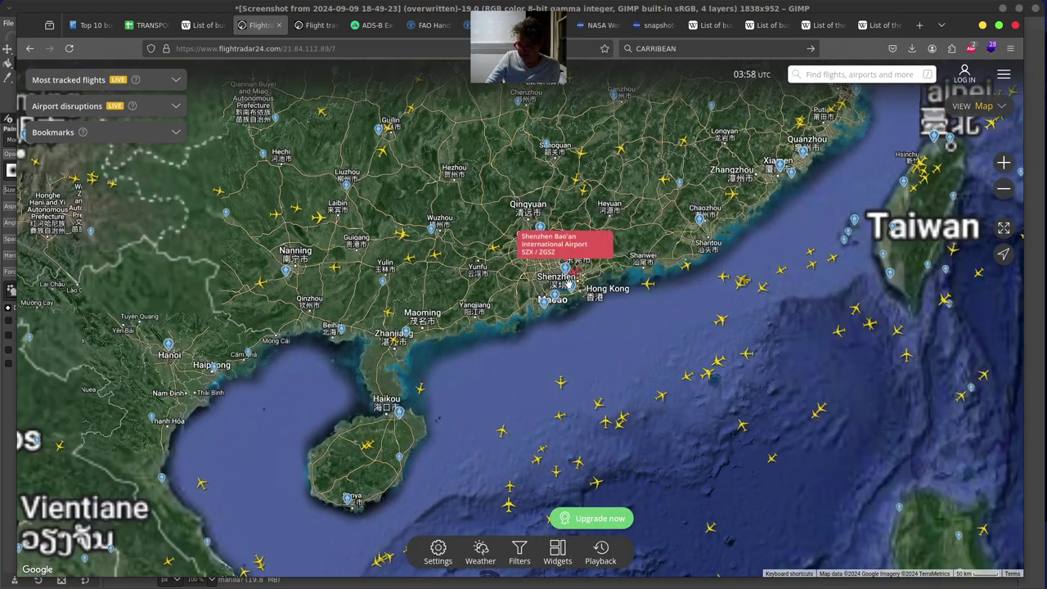
{"action": "scroll", "coordinate": [573, 274], "scroll_direction": "up", "scroll_amount": 2}
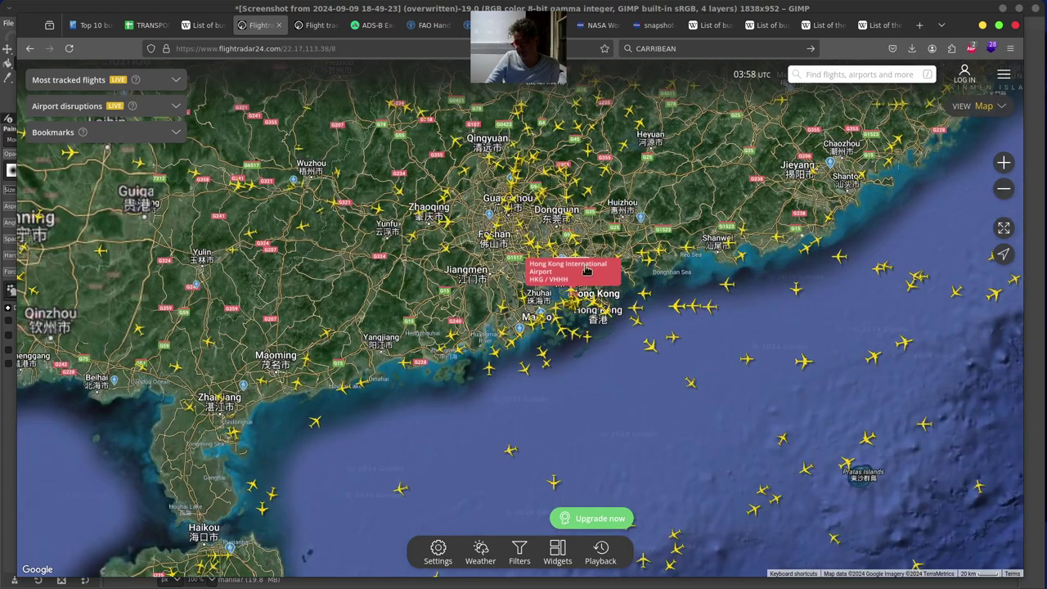
{"action": "scroll", "coordinate": [622, 274], "scroll_direction": "up", "scroll_amount": 2}
{"action": "left_click_drag", "start_coordinate": [658, 326], "coordinate": [677, 410]}
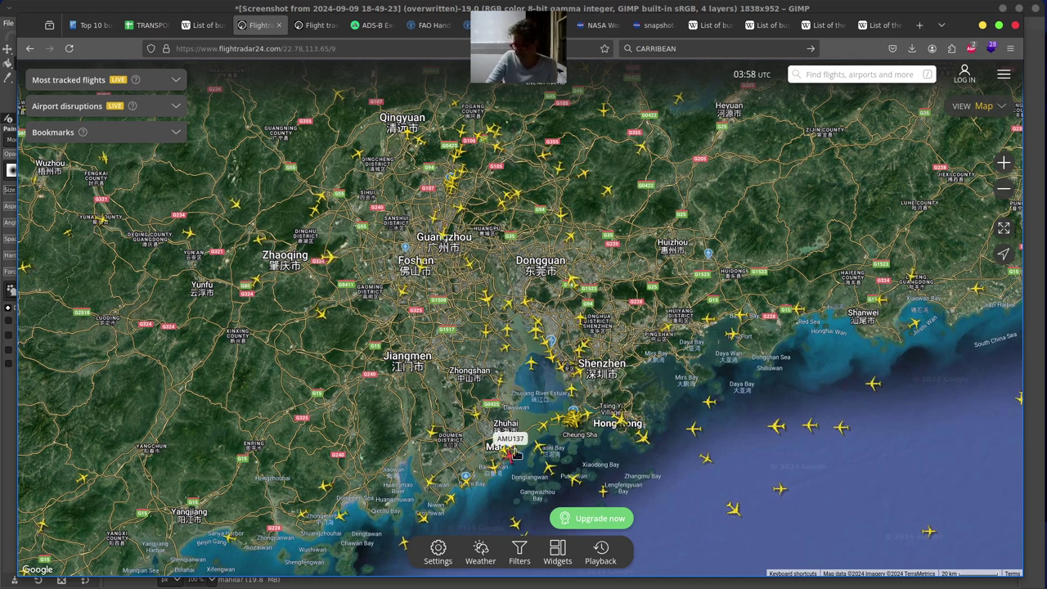
- Follow the live flight traffic from the southern Chinese coast and Taiwan across the South China Sea to Vietnam and the Philippines
{"action": "scroll", "coordinate": [681, 422], "scroll_direction": "down", "scroll_amount": 2}
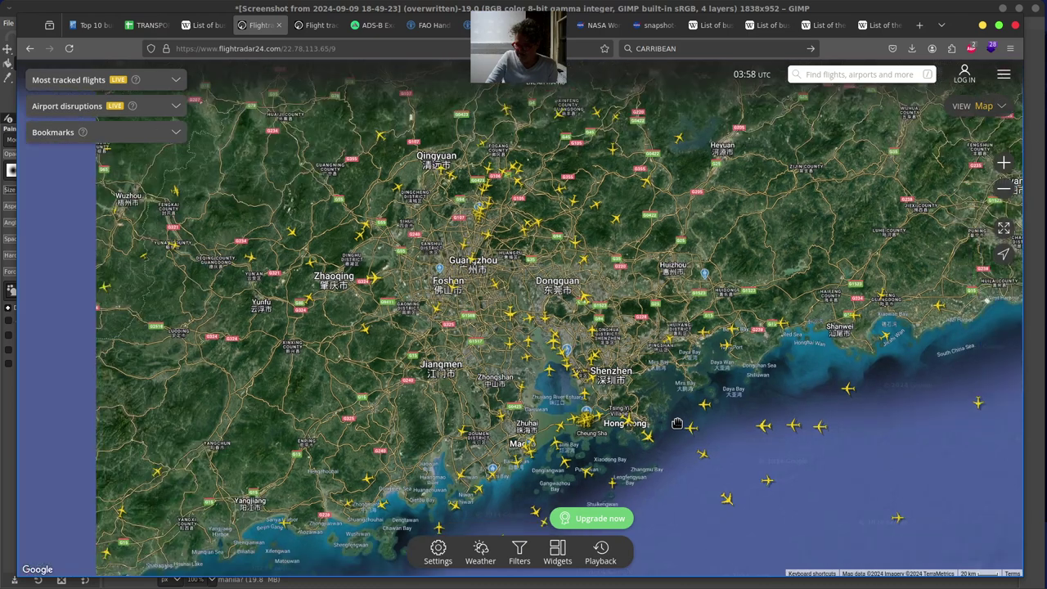
{"action": "scroll", "coordinate": [681, 421], "scroll_direction": "down", "scroll_amount": 2}
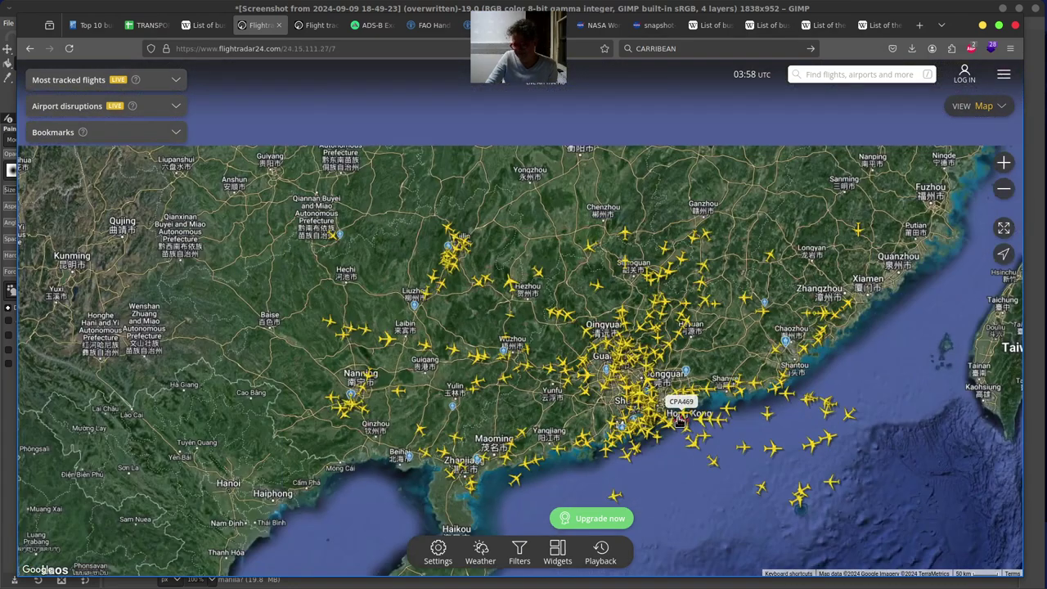
{"action": "left_click_drag", "start_coordinate": [688, 490], "coordinate": [623, 360]}
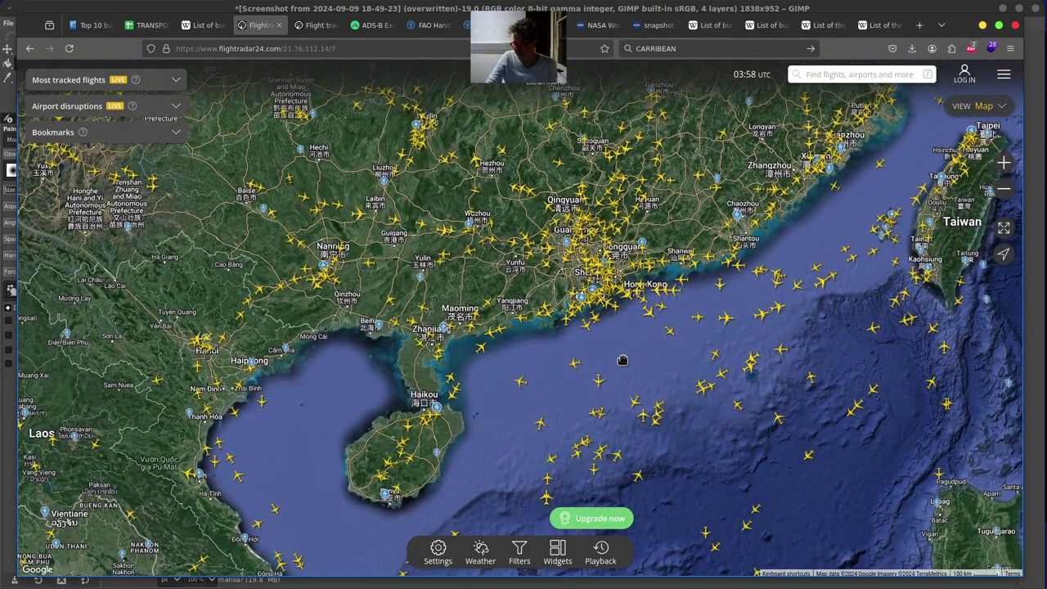
{"action": "scroll", "coordinate": [623, 360], "scroll_direction": "down", "scroll_amount": 2}
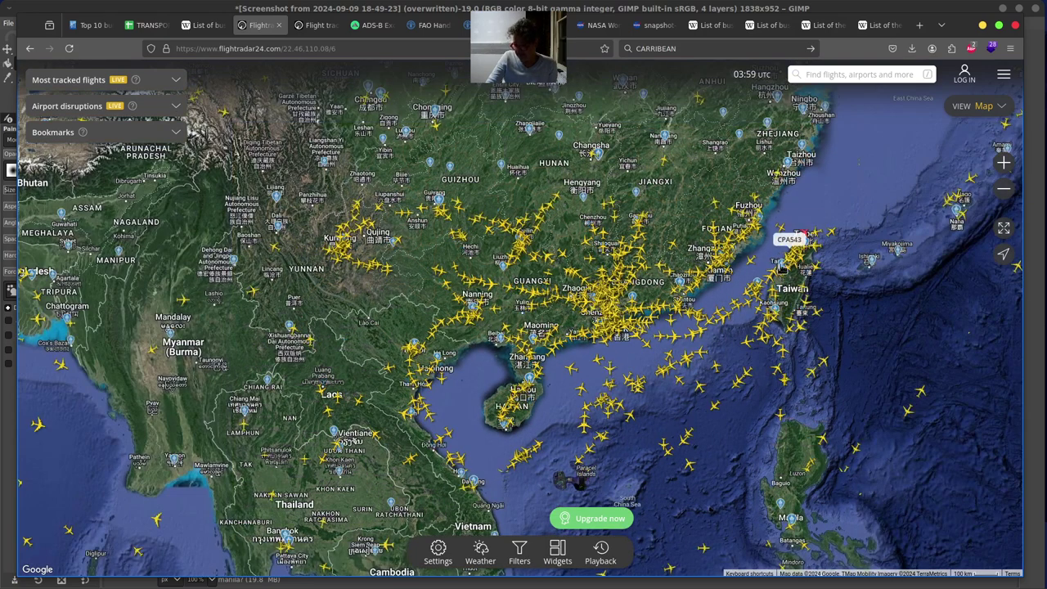
{"action": "left_click_drag", "start_coordinate": [735, 377], "coordinate": [723, 274]}
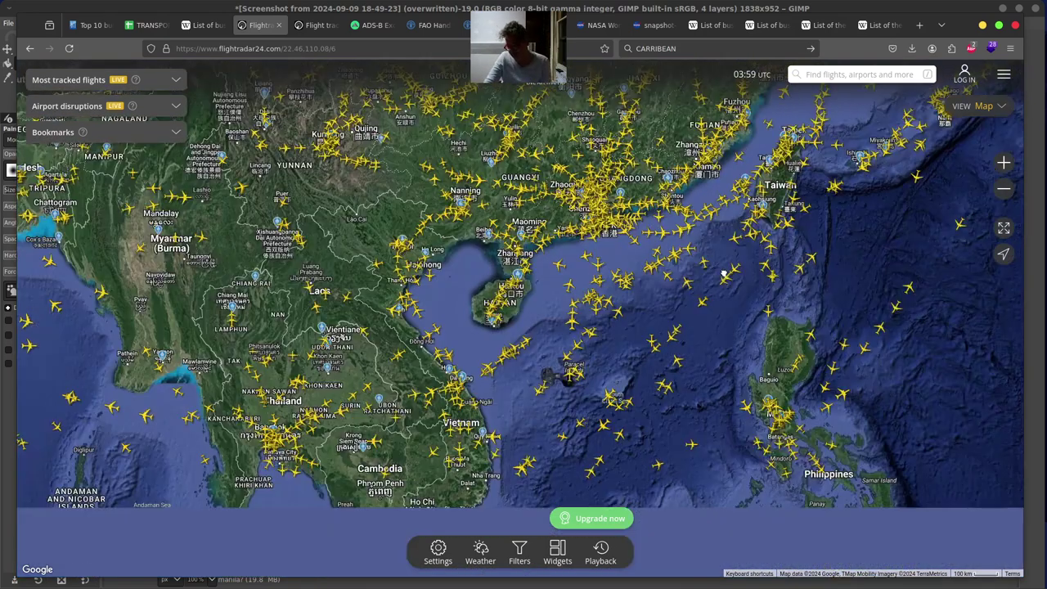
{"action": "left_click_drag", "start_coordinate": [689, 398], "coordinate": [666, 325]}
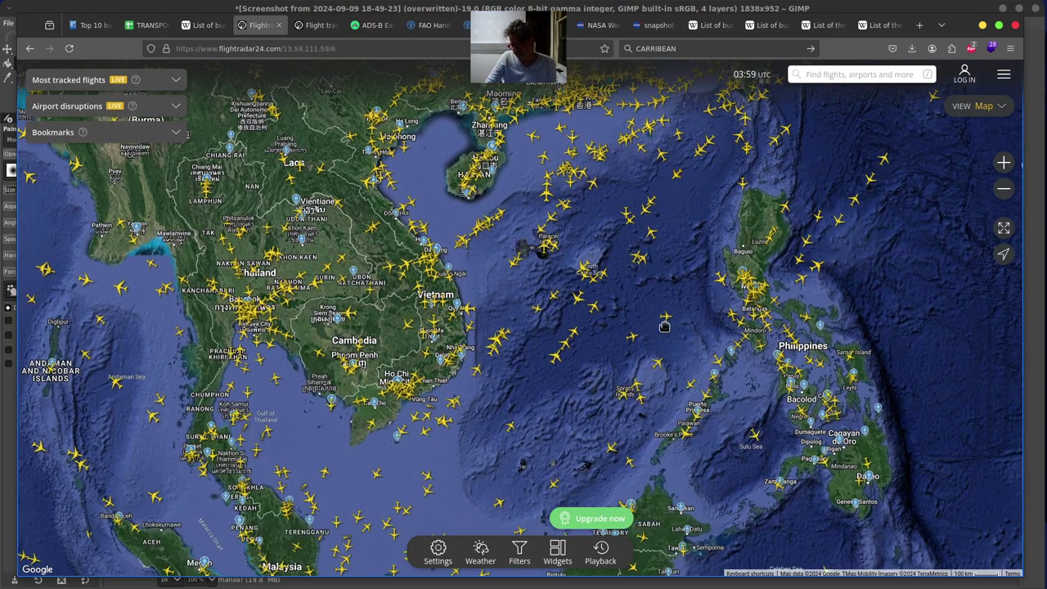
- Examine the wider live air routes from India and the Bay of Bengal across Southeast Asia to Papua New Guinea
{"action": "scroll", "coordinate": [665, 327], "scroll_direction": "down", "scroll_amount": 2}
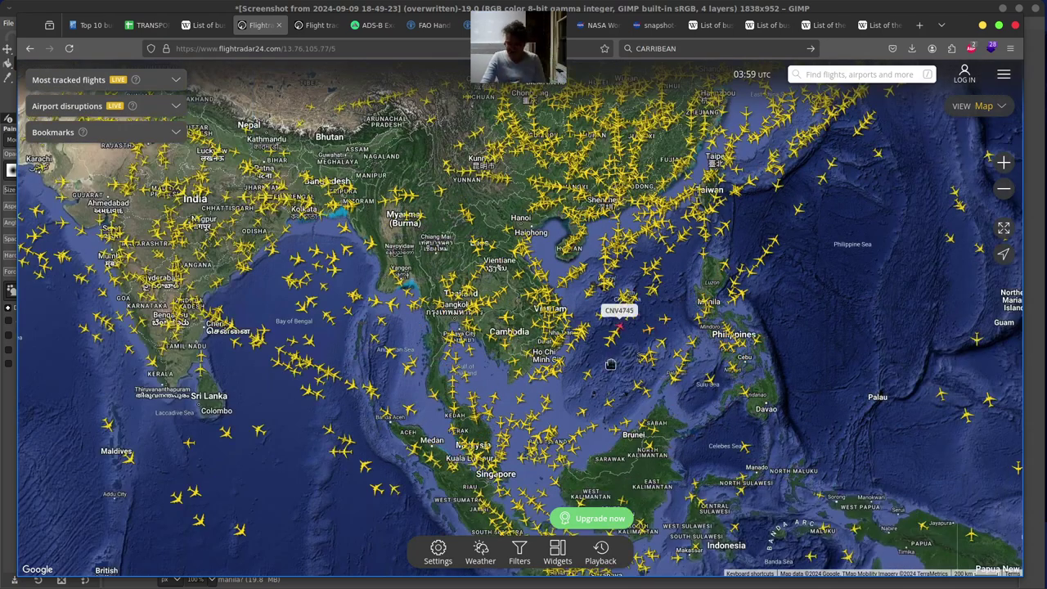
{"action": "left_click_drag", "start_coordinate": [598, 386], "coordinate": [518, 289]}
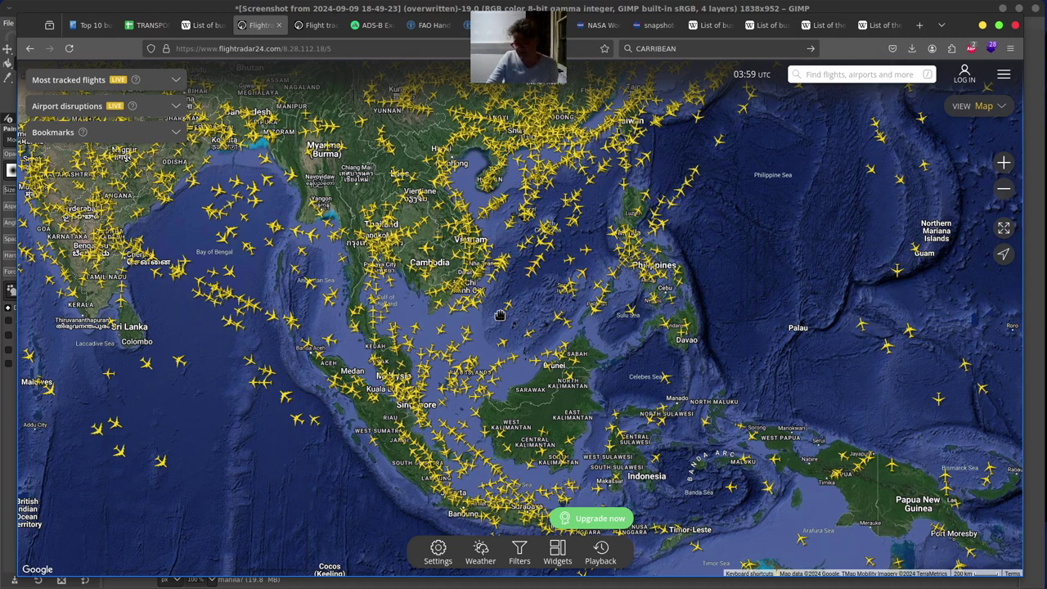
{"action": "left_click_drag", "start_coordinate": [500, 315], "coordinate": [468, 261]}
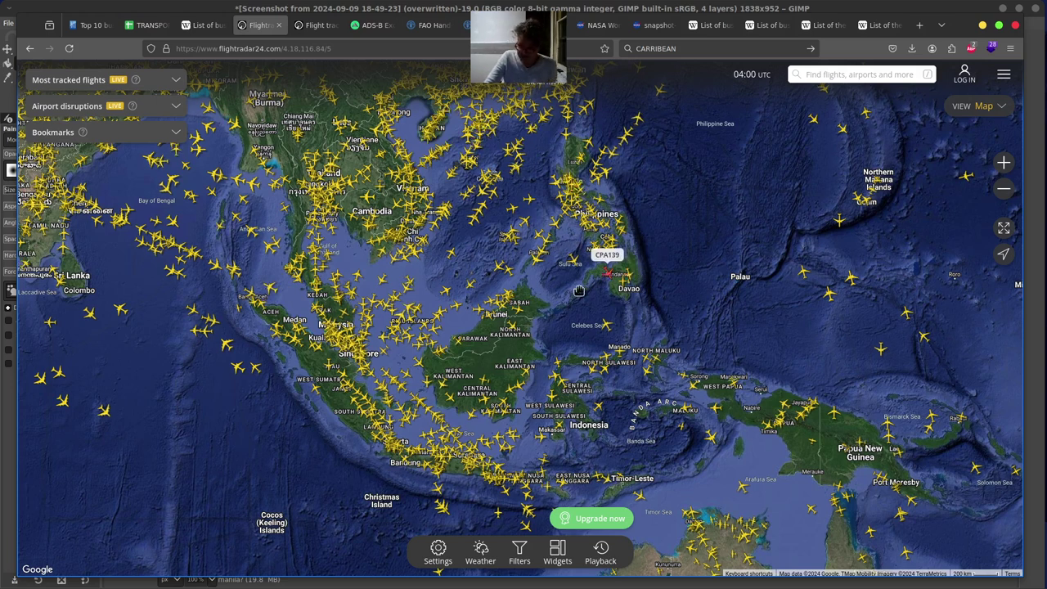
{"action": "mouse_move", "coordinate": [576, 299]}
{"action": "left_mouse_down"}
{"action": "mouse_move", "coordinate": [573, 270]}
{"action": "mouse_move", "coordinate": [568, 291]}
{"action": "left_mouse_up"}
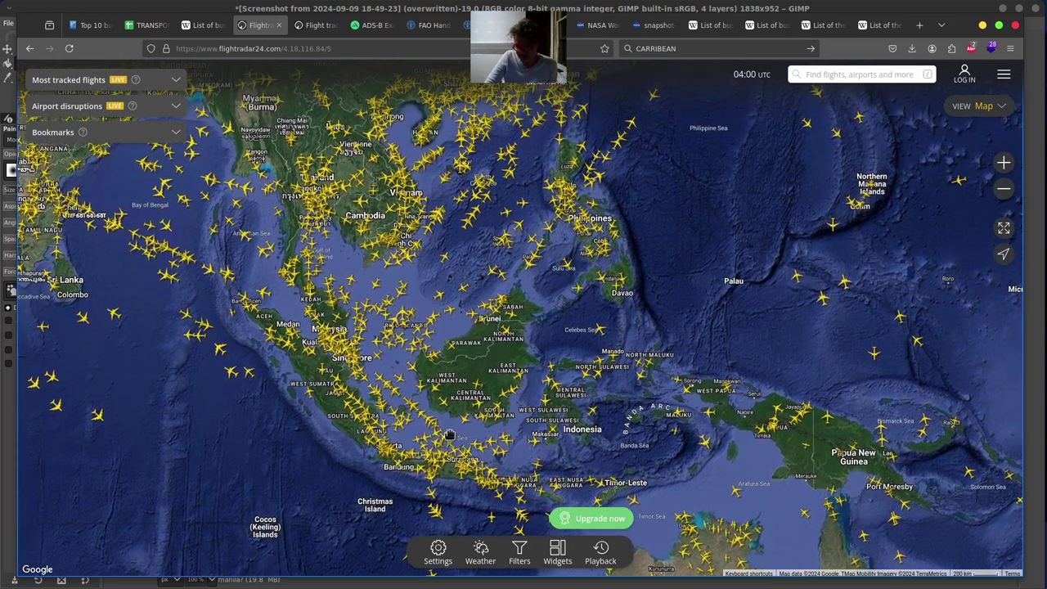
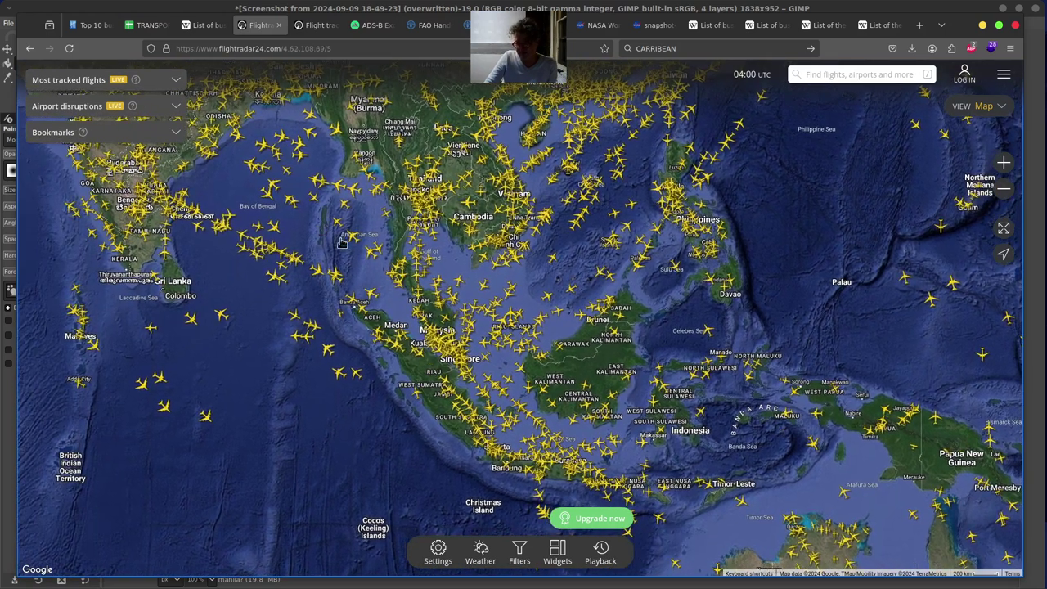
{"action": "left_click_drag", "start_coordinate": [244, 199], "coordinate": [172, 199]}
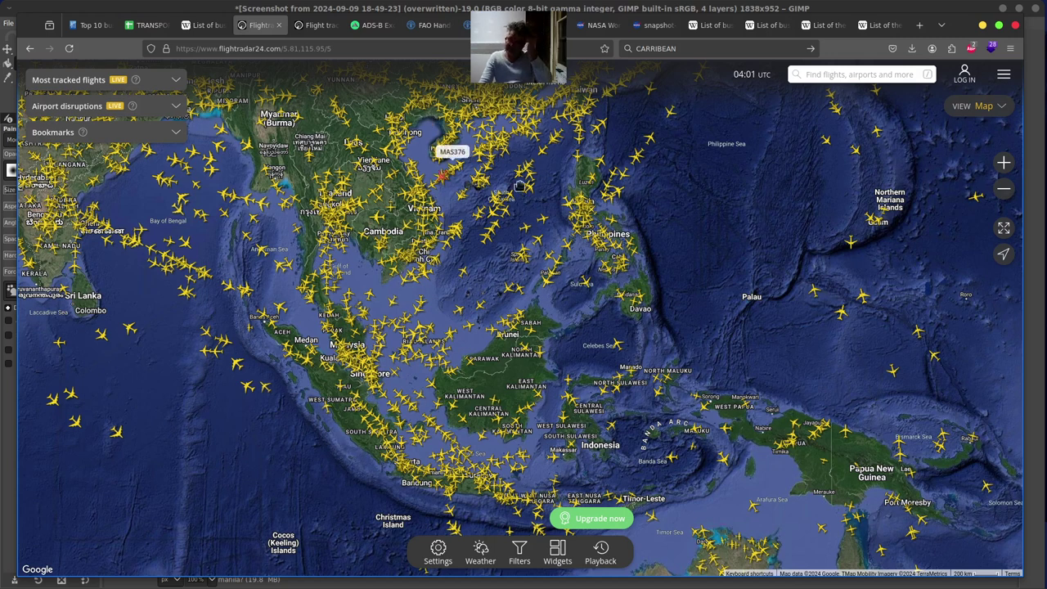
{"action": "left_click_drag", "start_coordinate": [532, 213], "coordinate": [507, 262]}
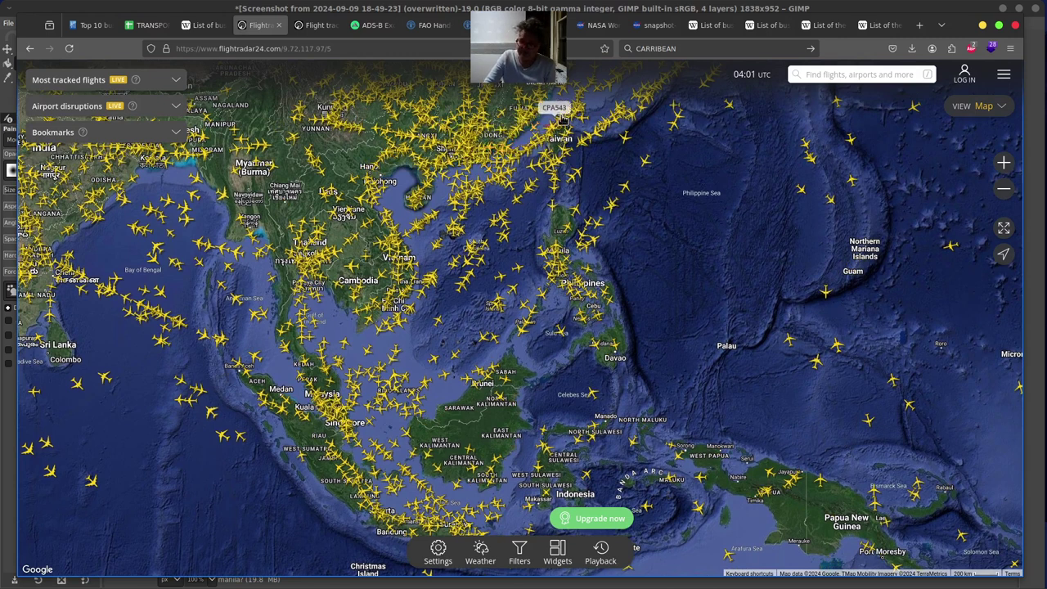
{"action": "left_click_drag", "start_coordinate": [650, 187], "coordinate": [679, 154]}
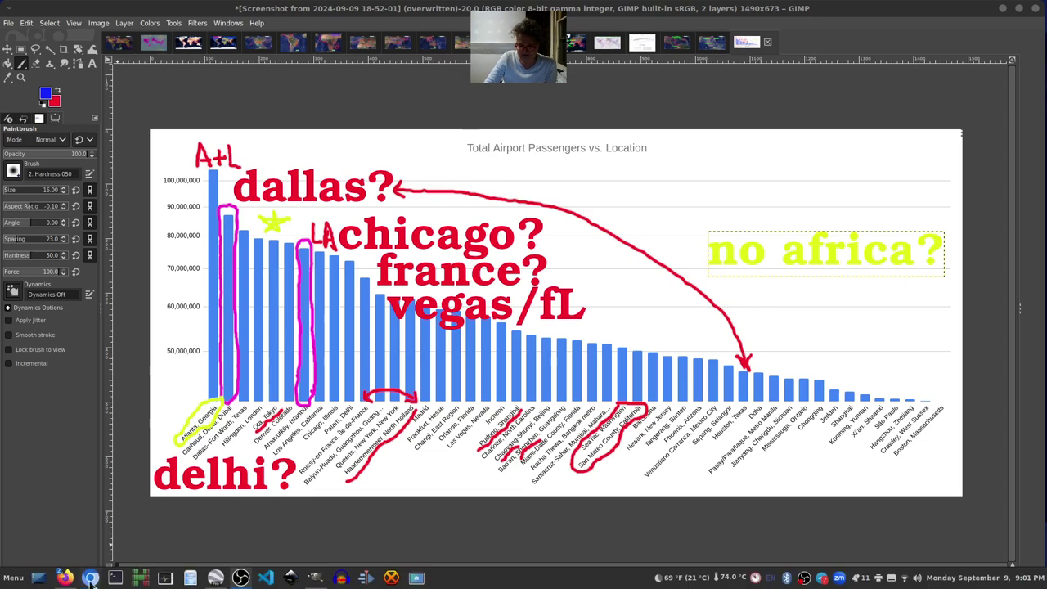
- Reopen the live Flightradar24 map and compare traffic over India, Africa, the North Atlantic and North America
{"action": "mouse_move", "coordinate": [66, 578]}
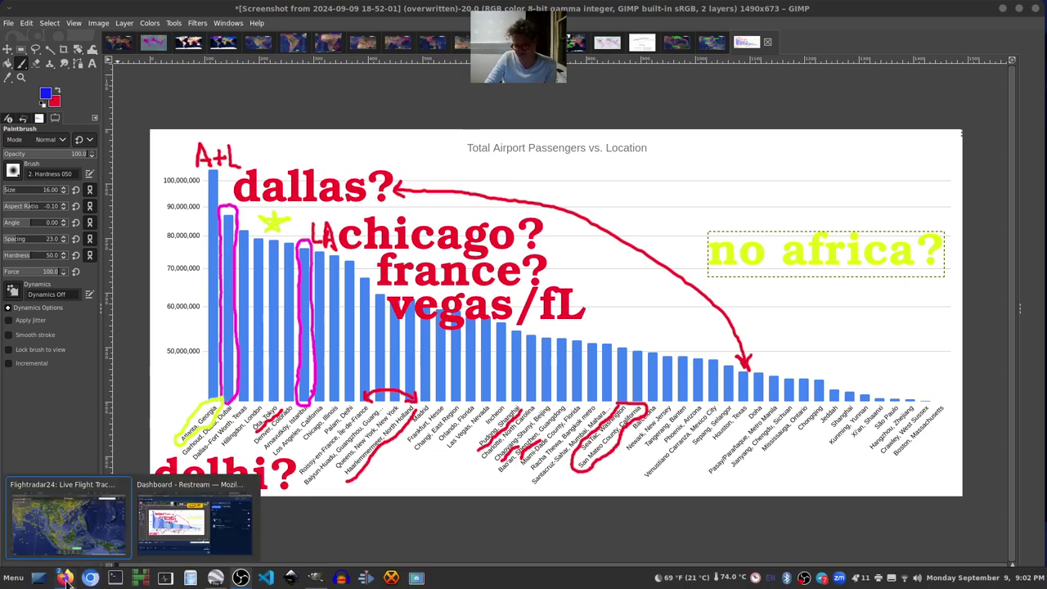
{"action": "left_click", "coordinate": [68, 523]}
{"action": "left_click_drag", "start_coordinate": [491, 286], "coordinate": [872, 357]}
{"action": "left_click_drag", "start_coordinate": [149, 360], "coordinate": [386, 308]}
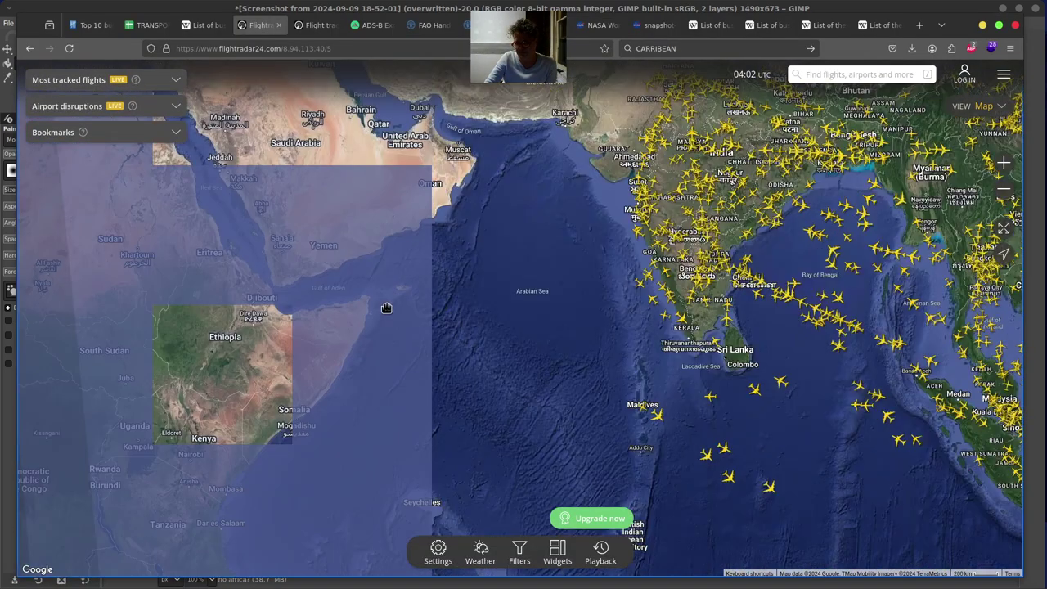
{"action": "scroll", "coordinate": [386, 308], "scroll_direction": "down", "scroll_amount": 2}
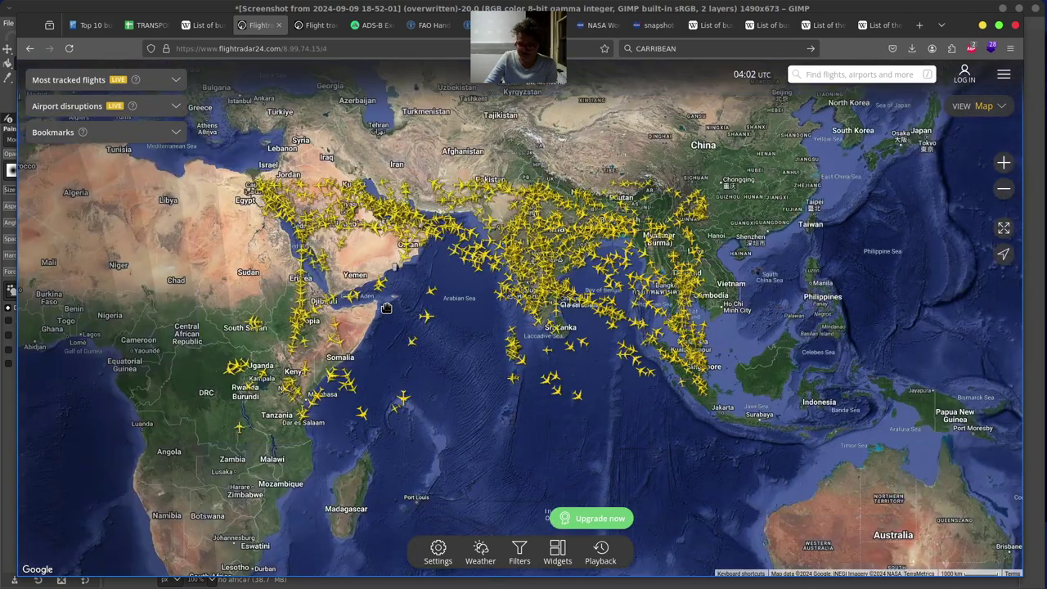
{"action": "scroll", "coordinate": [386, 308], "scroll_direction": "down", "scroll_amount": 2}
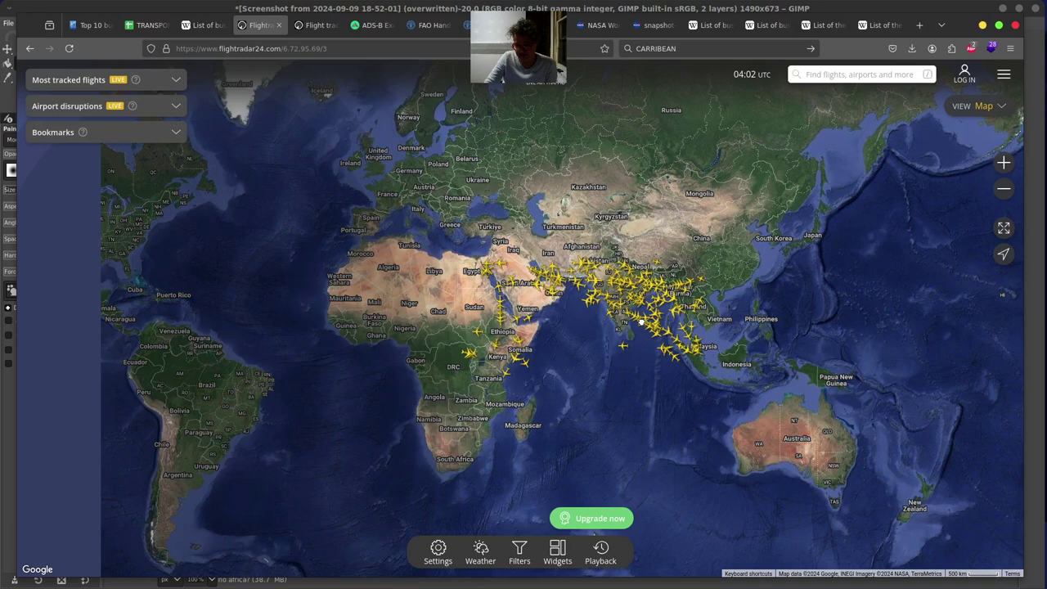
{"action": "left_click_drag", "start_coordinate": [605, 306], "coordinate": [733, 328]}
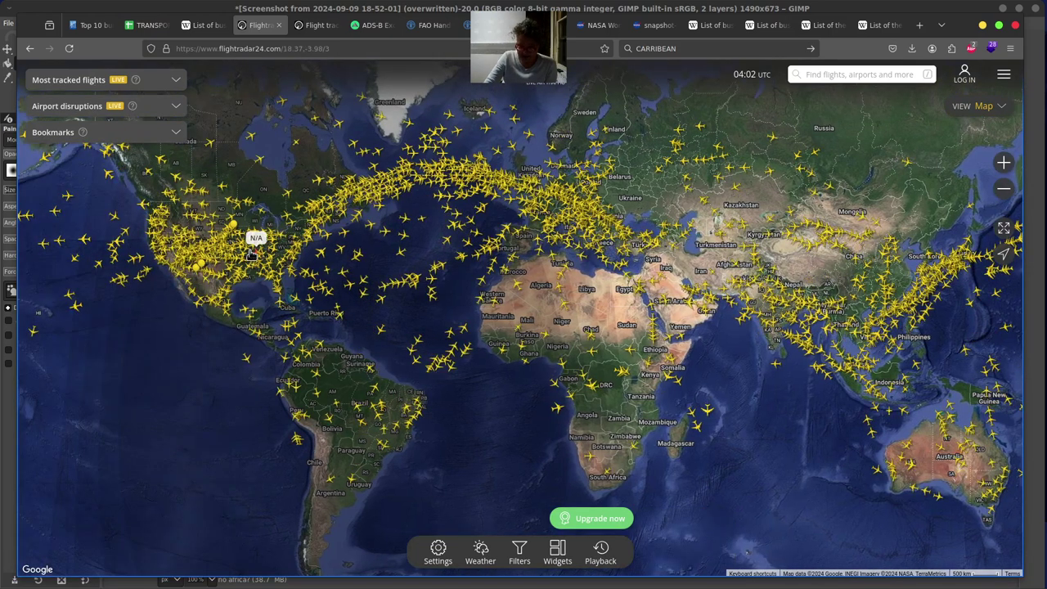
{"action": "scroll", "coordinate": [250, 250], "scroll_direction": "up", "scroll_amount": 2}
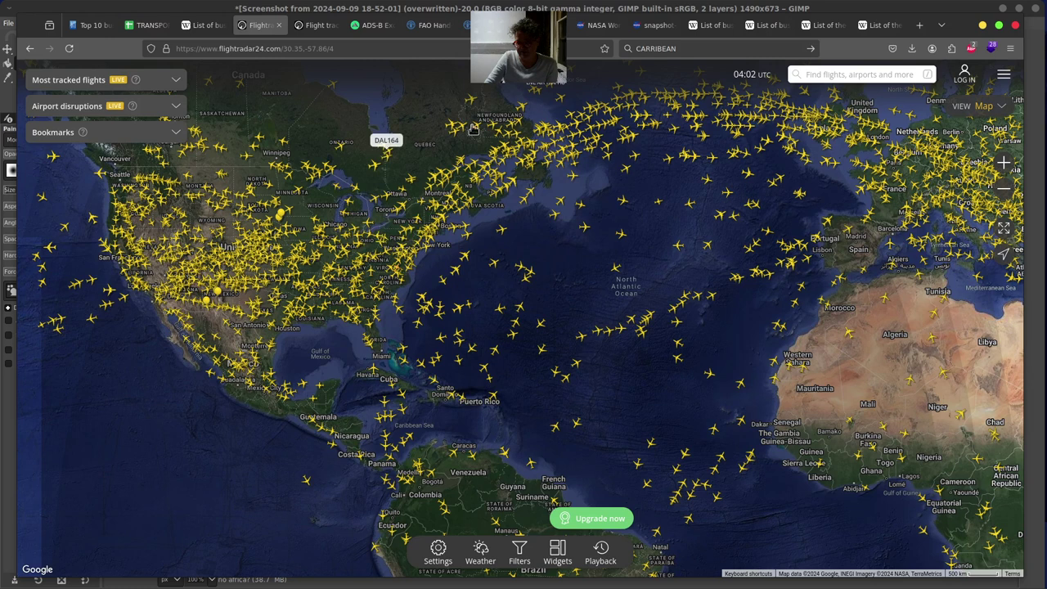
- Return to GIMP and bring up the world flight map with magenta loops around North America, Europe and Asia
{"action": "left_click", "coordinate": [785, 10]}
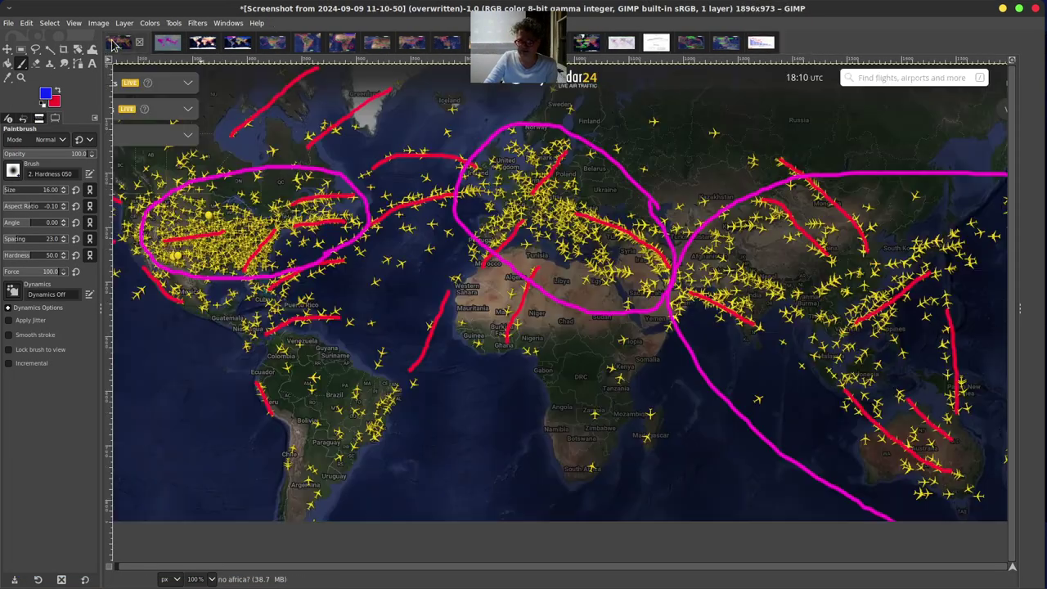
{"action": "left_click", "coordinate": [119, 45]}
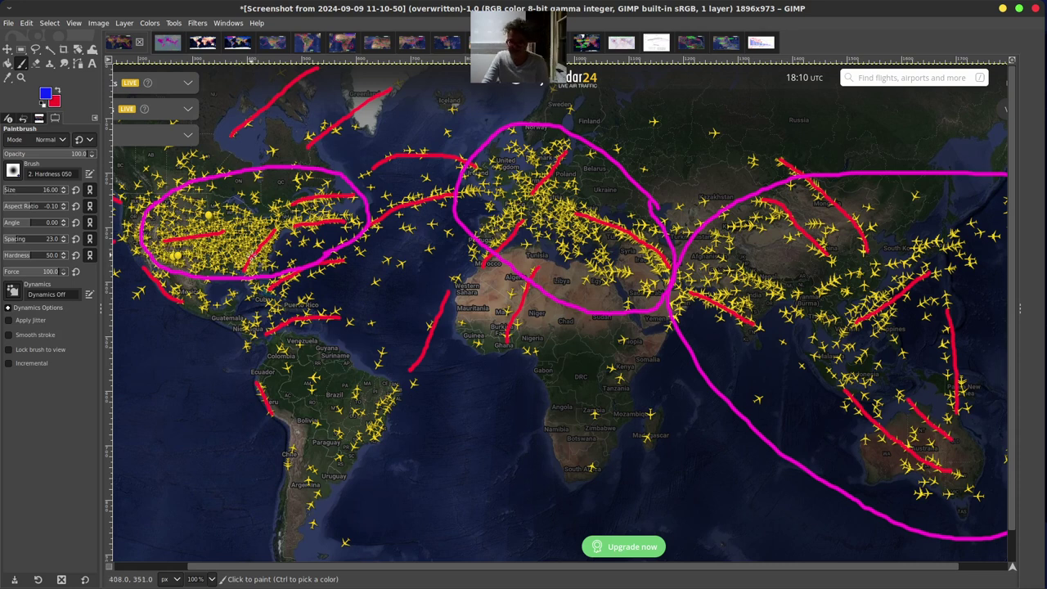
- Paint a solid blue dot over Atlanta in the southeastern United States on the world flight map
{"action": "left_click", "coordinate": [256, 257]}
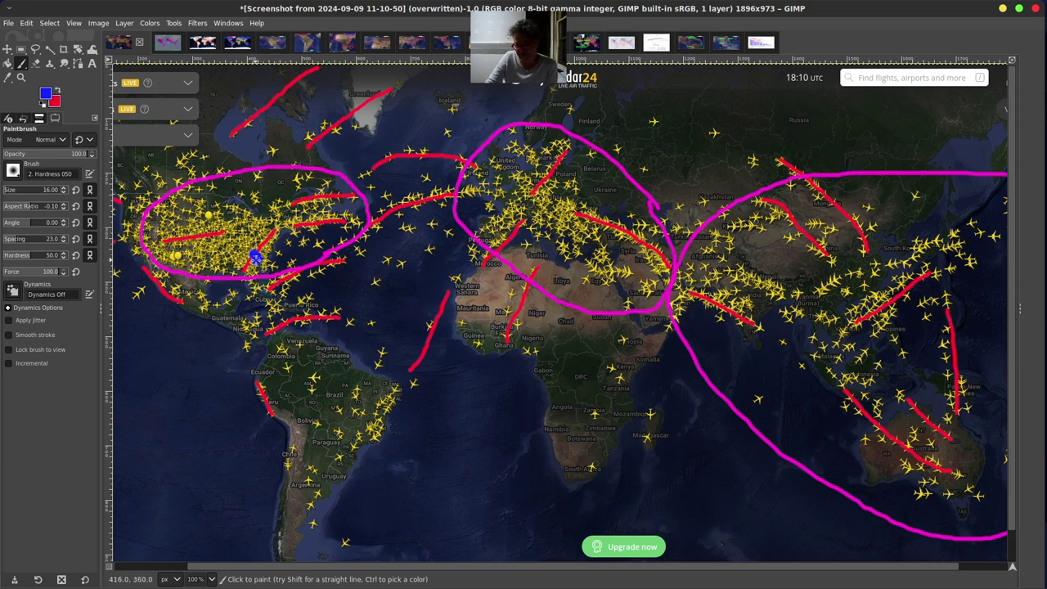
{"action": "left_click", "coordinate": [256, 258]}
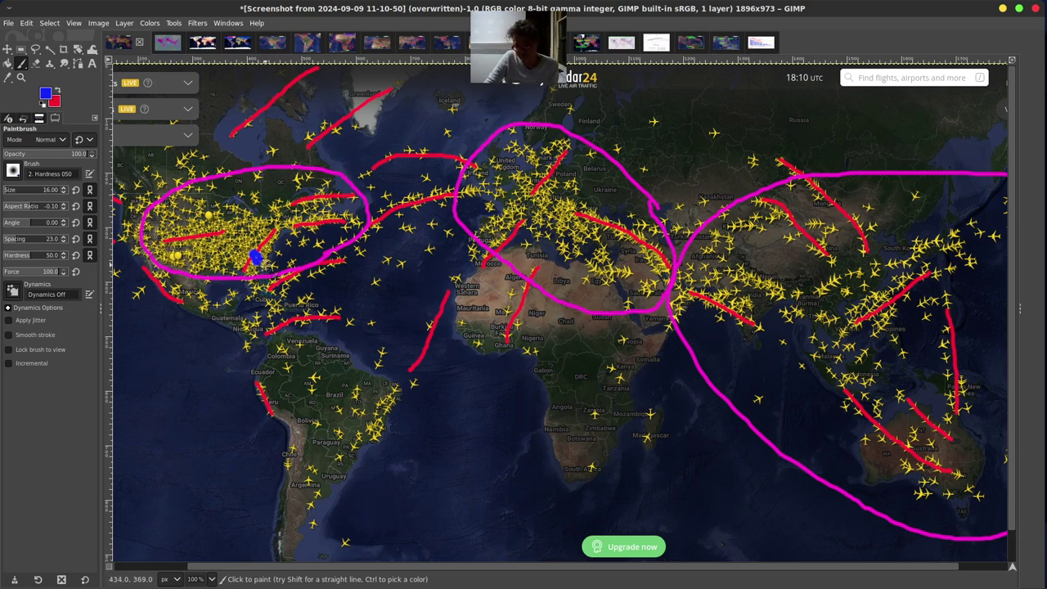
- On the airport passenger chart, merge the "no africa?" text layer down and mark the top of the Atlanta bar with a blue dot
{"action": "key", "text": "ctrl+Page_Up"}
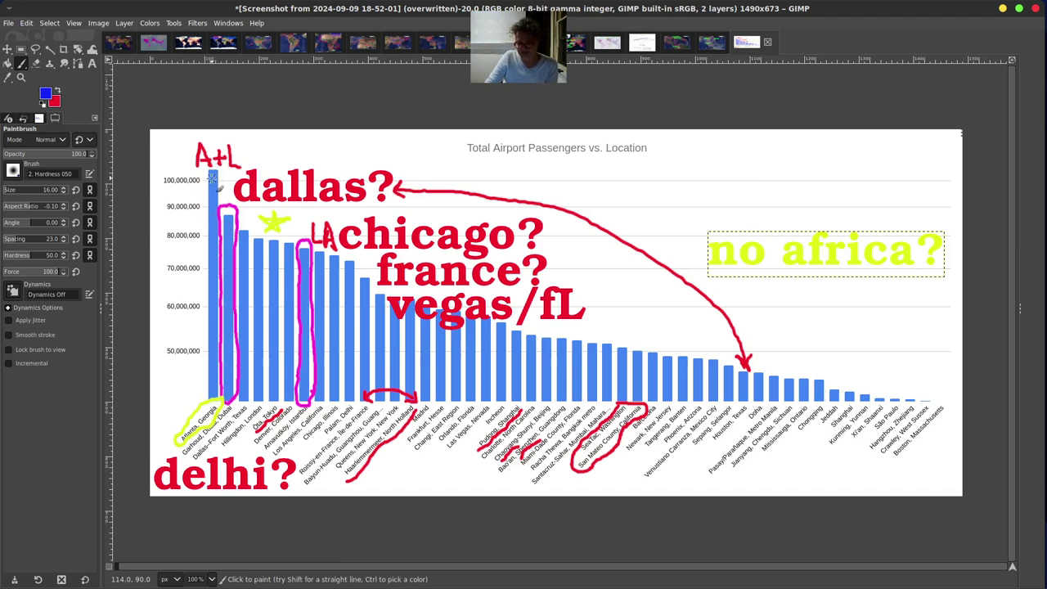
{"action": "left_click", "coordinate": [125, 23]}
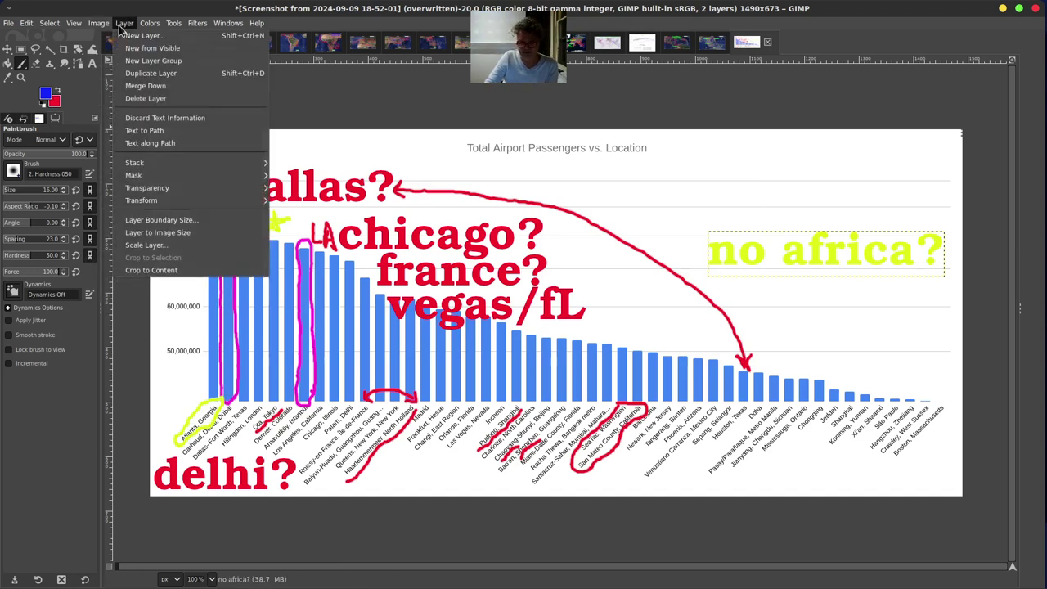
{"action": "left_click", "coordinate": [135, 82]}
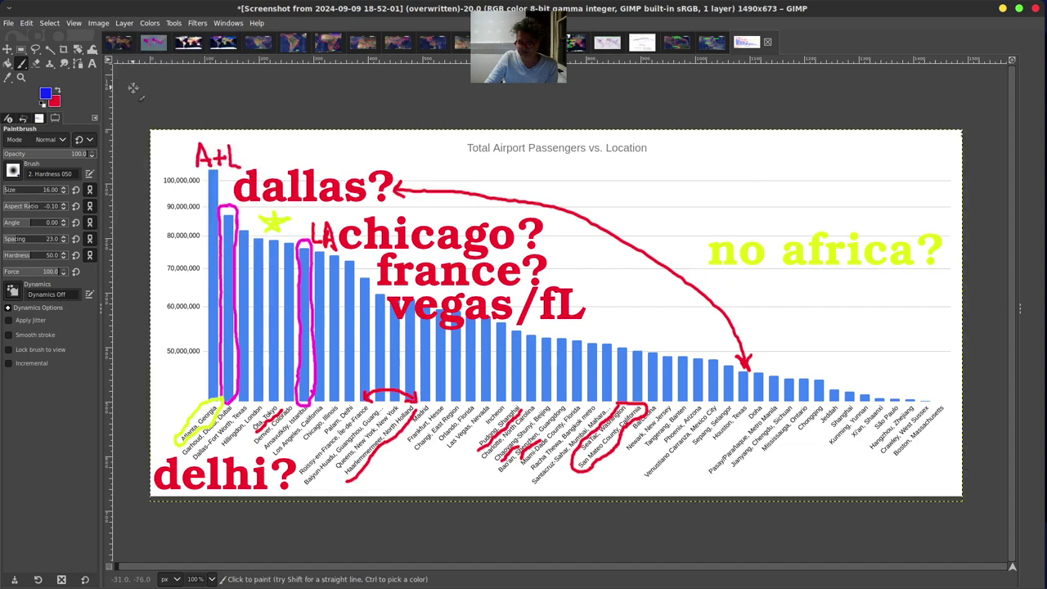
{"action": "left_click", "coordinate": [211, 174]}
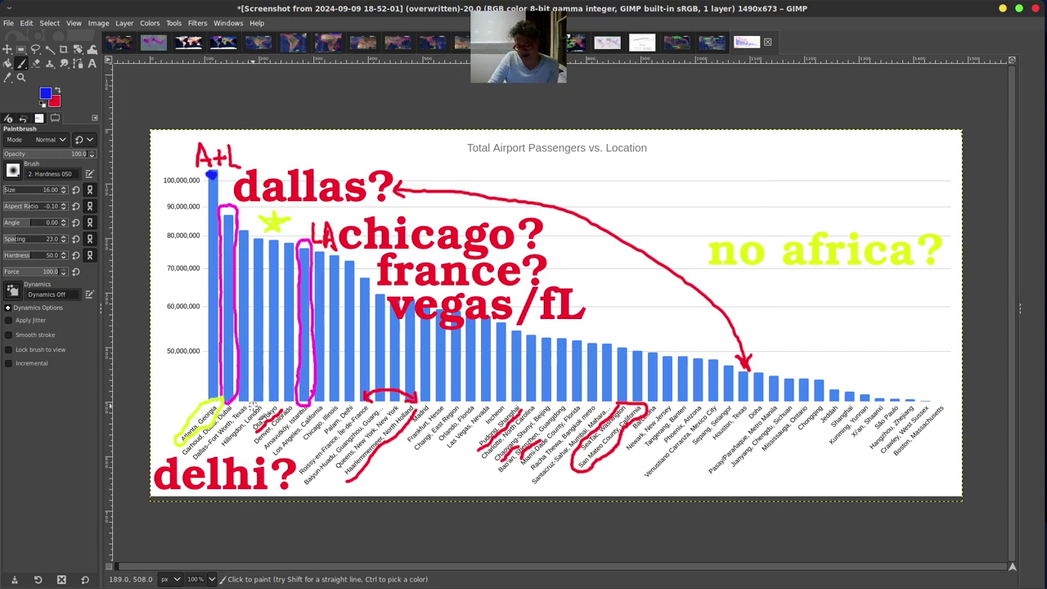
- On the world flight map, circle the Persian Gulf, Kenya and Tanzania, southeastern Brazil and the Ghana coast in blue
{"action": "left_click", "coordinate": [121, 45]}
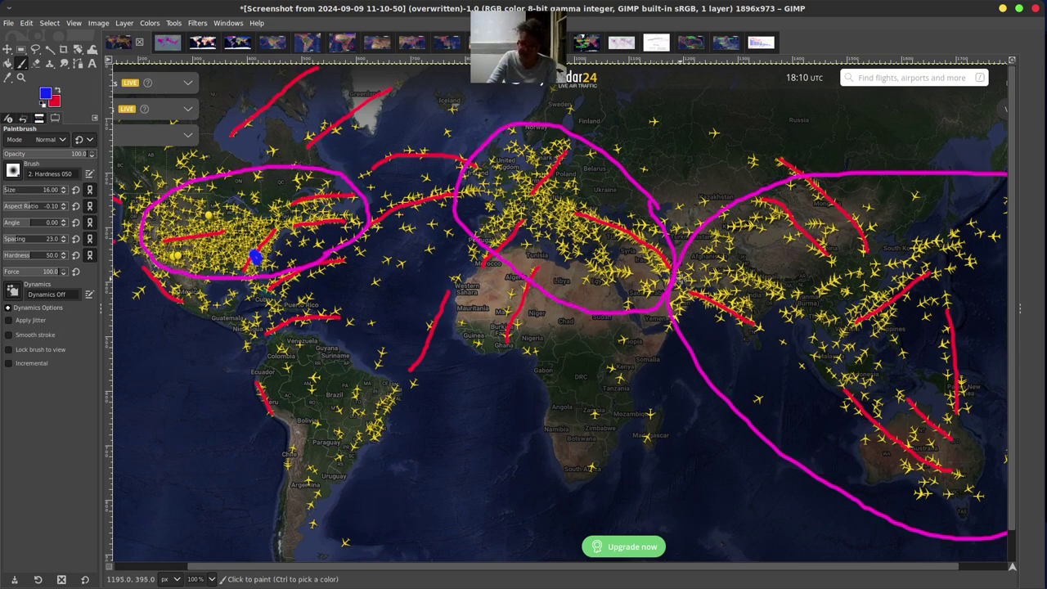
{"action": "mouse_move", "coordinate": [655, 247]}
{"action": "left_mouse_down"}
{"action": "mouse_move", "coordinate": [661, 283]}
{"action": "mouse_move", "coordinate": [691, 264]}
{"action": "mouse_move", "coordinate": [684, 247]}
{"action": "left_mouse_up"}
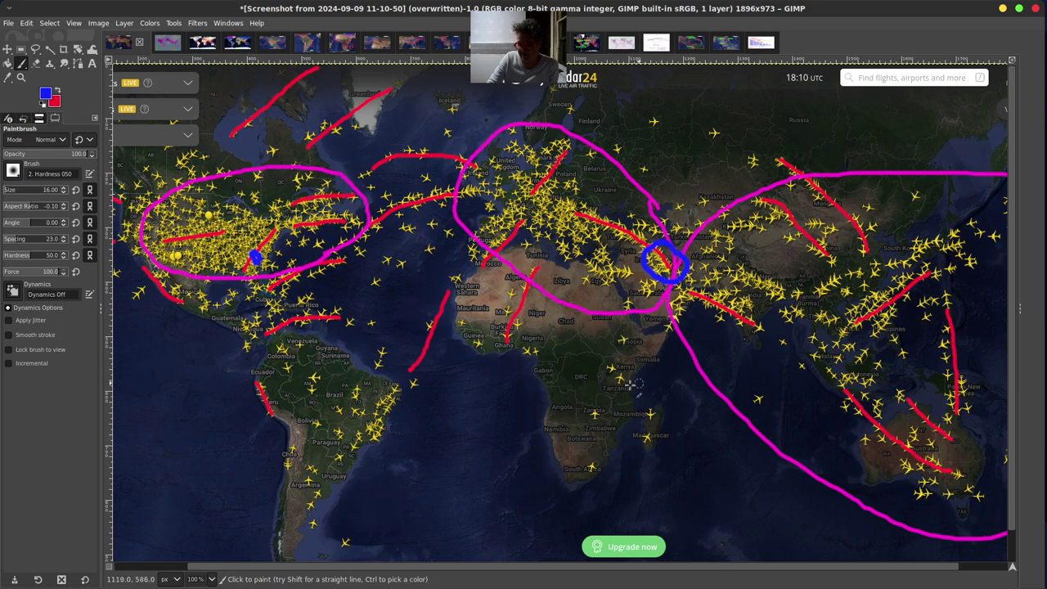
{"action": "mouse_move", "coordinate": [636, 372]}
{"action": "left_mouse_down"}
{"action": "mouse_move", "coordinate": [619, 360]}
{"action": "mouse_move", "coordinate": [598, 372]}
{"action": "mouse_move", "coordinate": [632, 395]}
{"action": "mouse_move", "coordinate": [620, 362]}
{"action": "left_mouse_up"}
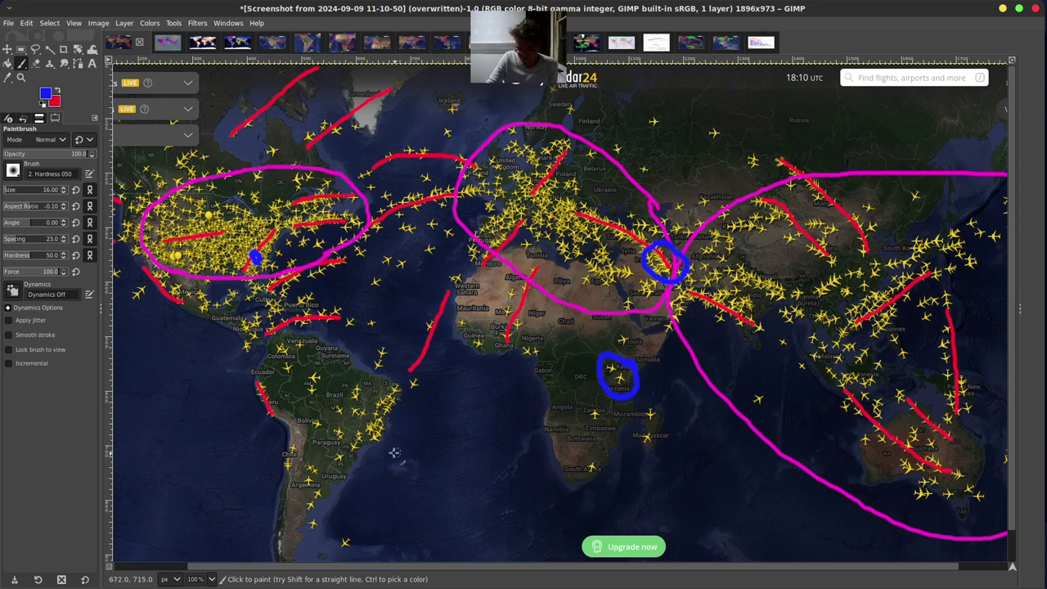
{"action": "mouse_move", "coordinate": [393, 429]}
{"action": "left_mouse_down"}
{"action": "mouse_move", "coordinate": [385, 410]}
{"action": "mouse_move", "coordinate": [360, 417]}
{"action": "mouse_move", "coordinate": [378, 451]}
{"action": "mouse_move", "coordinate": [391, 427]}
{"action": "left_mouse_up"}
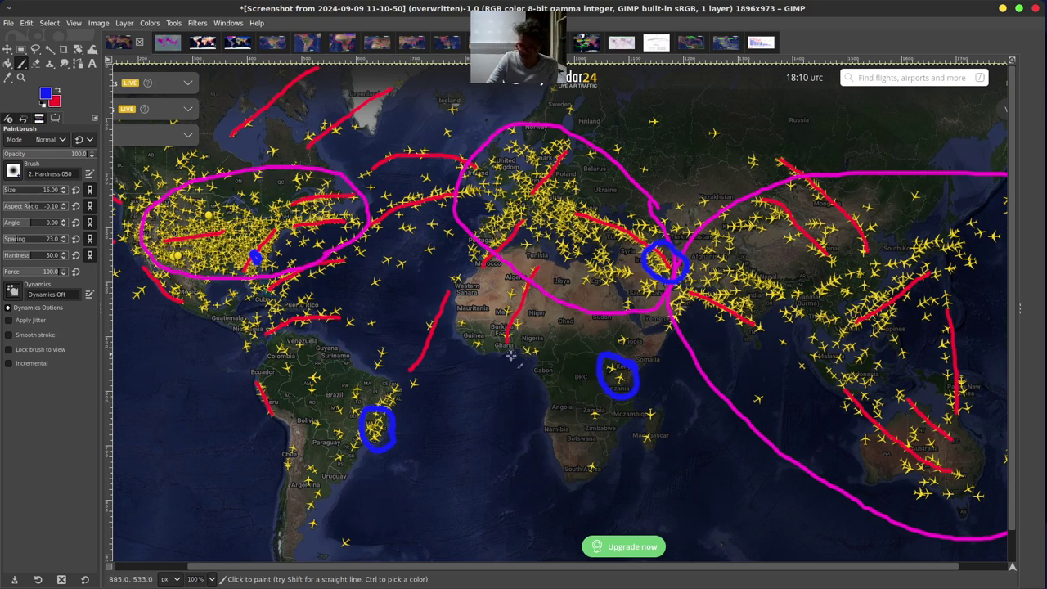
{"action": "mouse_move", "coordinate": [511, 355]}
{"action": "left_mouse_down"}
{"action": "mouse_move", "coordinate": [495, 342]}
{"action": "mouse_move", "coordinate": [514, 360]}
{"action": "mouse_move", "coordinate": [514, 338]}
{"action": "left_mouse_up"}
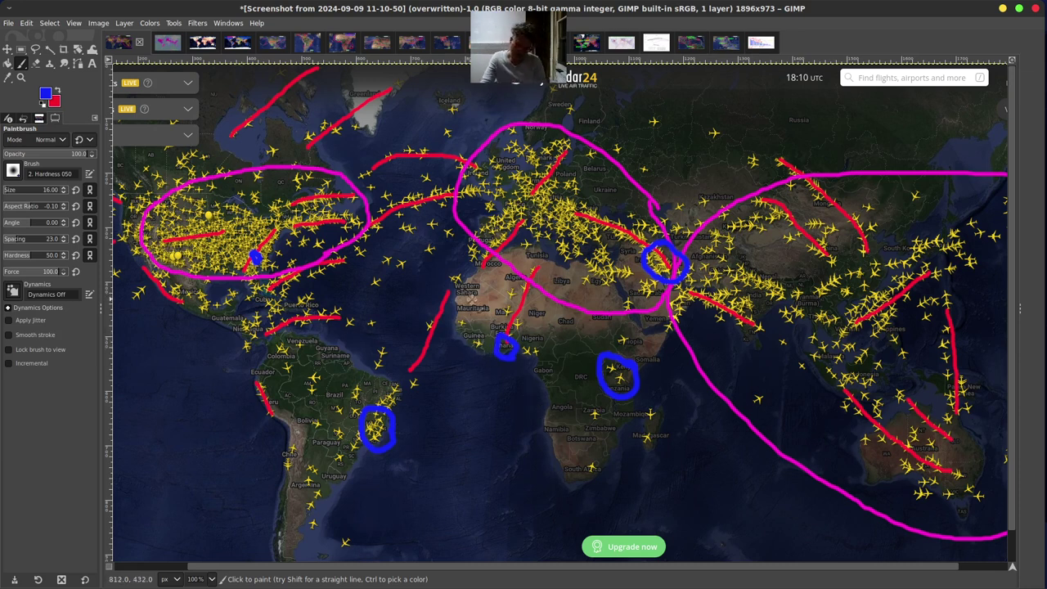
- Circle the DRC and the western Amazon region in red
{"action": "left_click", "coordinate": [57, 92]}
{"action": "mouse_move", "coordinate": [590, 356]}
{"action": "left_mouse_down"}
{"action": "mouse_move", "coordinate": [579, 350]}
{"action": "mouse_move", "coordinate": [553, 374]}
{"action": "mouse_move", "coordinate": [596, 398]}
{"action": "mouse_move", "coordinate": [603, 361]}
{"action": "left_mouse_up"}
{"action": "mouse_move", "coordinate": [329, 366]}
{"action": "left_mouse_down"}
{"action": "mouse_move", "coordinate": [295, 354]}
{"action": "mouse_move", "coordinate": [287, 399]}
{"action": "mouse_move", "coordinate": [329, 360]}
{"action": "left_mouse_up"}
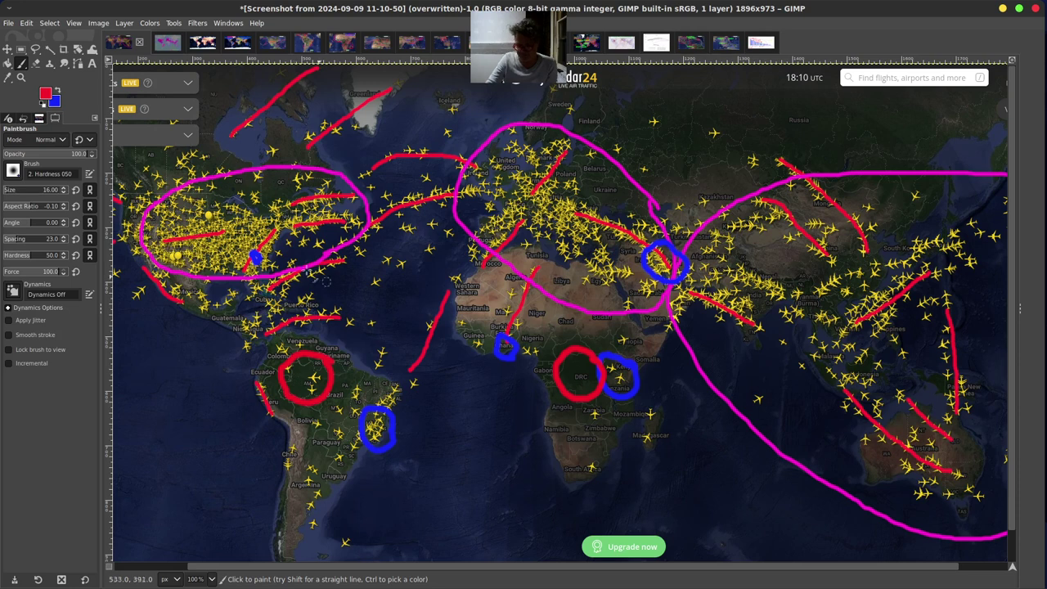
- Draw dark red loops around Central America with the Caribbean and around Southeast Asia, and overwrite the screenshot file
{"action": "left_click", "coordinate": [43, 95]}
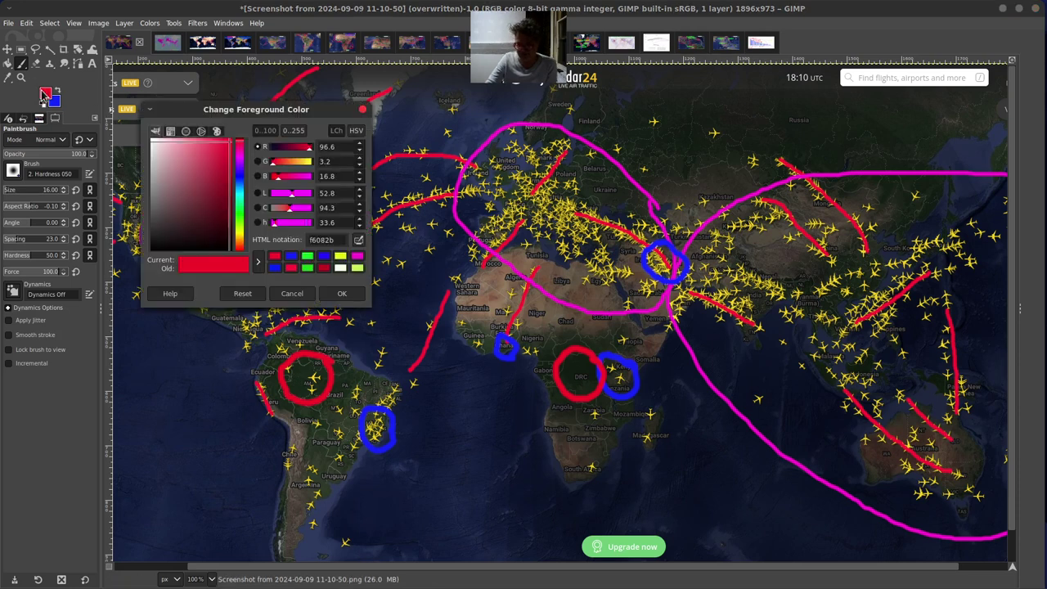
{"action": "left_click", "coordinate": [229, 205]}
{"action": "left_click", "coordinate": [341, 296]}
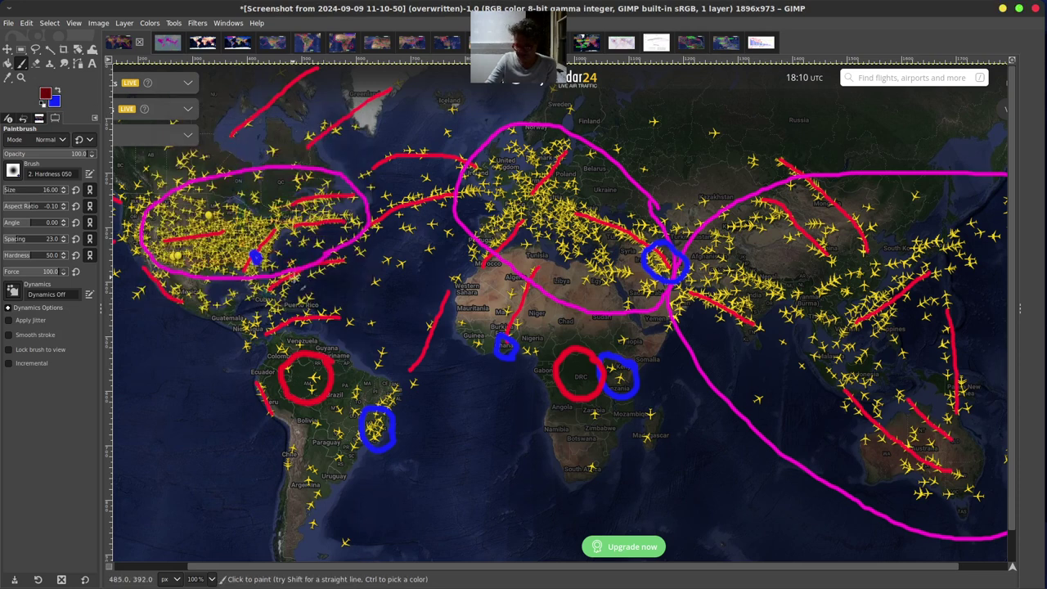
{"action": "mouse_move", "coordinate": [345, 294]}
{"action": "left_mouse_down"}
{"action": "mouse_move", "coordinate": [212, 288]}
{"action": "mouse_move", "coordinate": [248, 360]}
{"action": "mouse_move", "coordinate": [348, 318]}
{"action": "mouse_move", "coordinate": [338, 292]}
{"action": "left_mouse_up"}
{"action": "mouse_move", "coordinate": [986, 356]}
{"action": "left_mouse_down"}
{"action": "mouse_move", "coordinate": [931, 295]}
{"action": "mouse_move", "coordinate": [790, 308]}
{"action": "mouse_move", "coordinate": [833, 395]}
{"action": "mouse_move", "coordinate": [1001, 407]}
{"action": "mouse_move", "coordinate": [988, 357]}
{"action": "mouse_move", "coordinate": [959, 357]}
{"action": "left_mouse_up"}
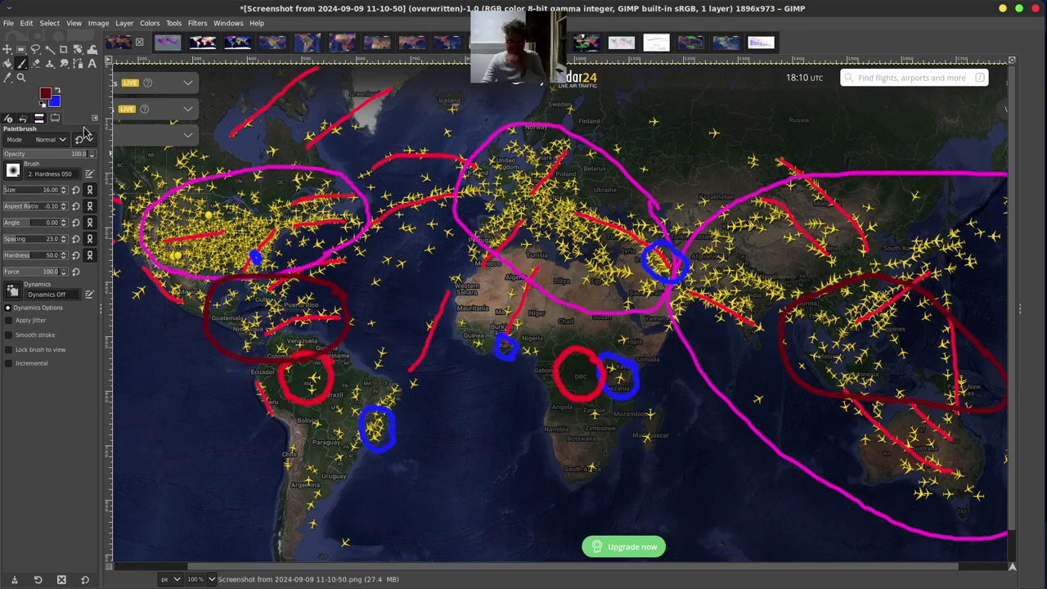
{"action": "left_click", "coordinate": [9, 23]}
{"action": "left_click", "coordinate": [89, 179]}
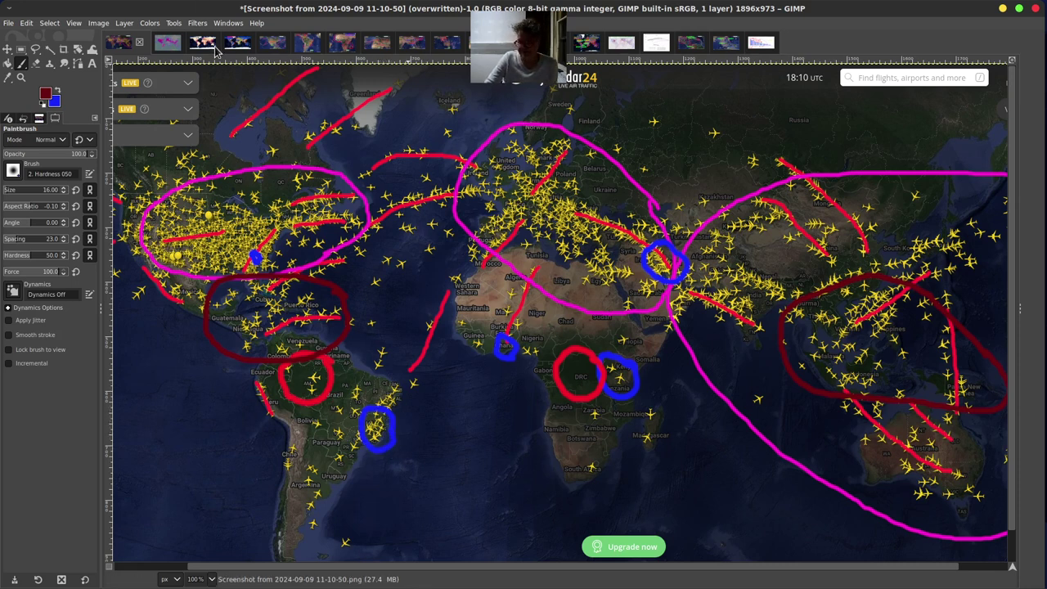
- Check the airport passenger chart, and dot the southern United States in dark red on the adsbexchange.com traffic map
{"action": "left_click", "coordinate": [761, 42]}
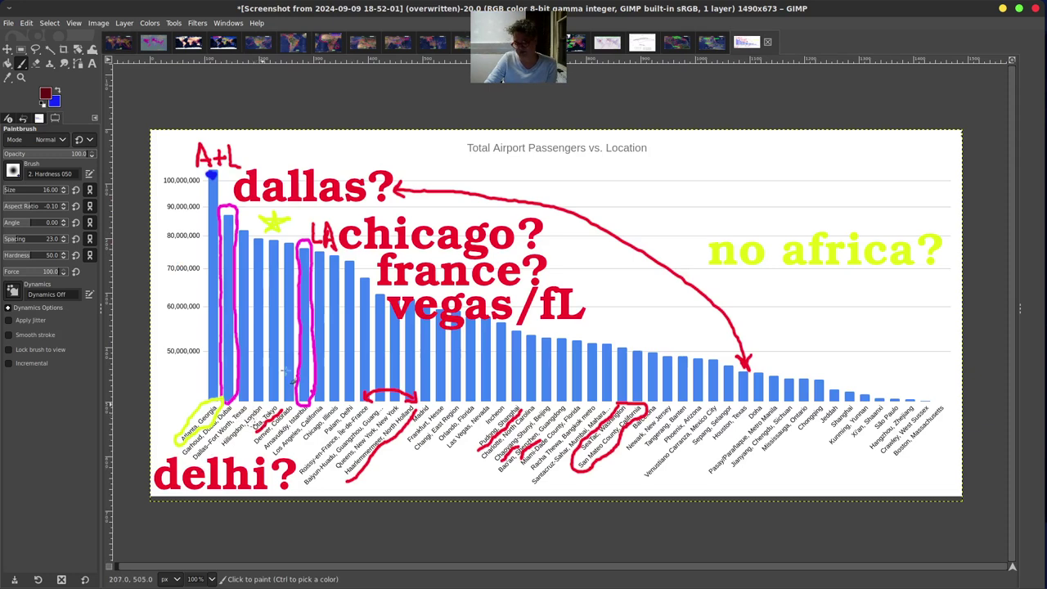
{"action": "mouse_move", "coordinate": [53, 583]}
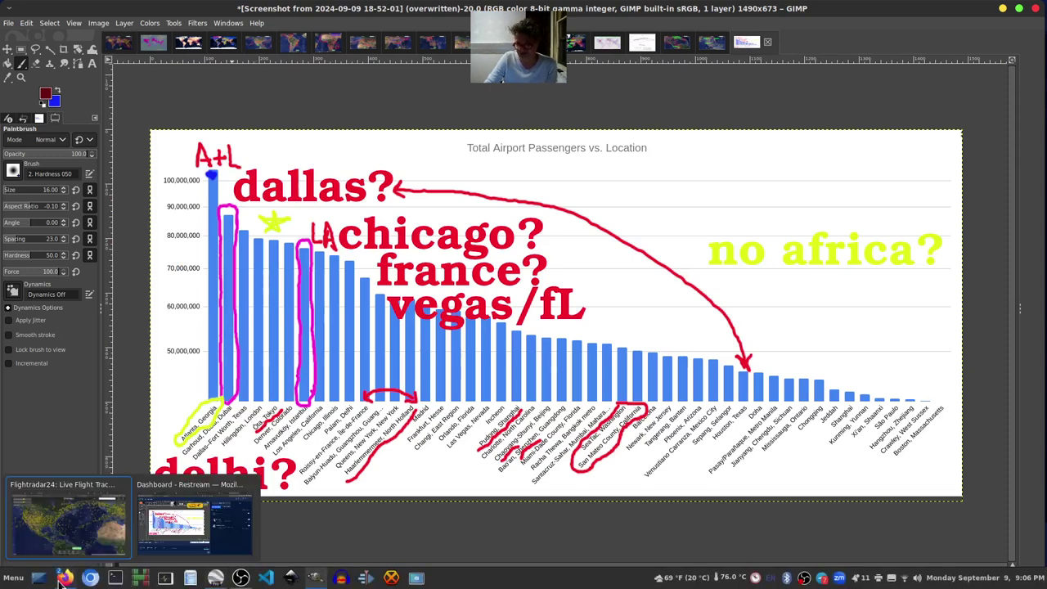
{"action": "left_click", "coordinate": [117, 43]}
{"action": "left_click", "coordinate": [161, 45]}
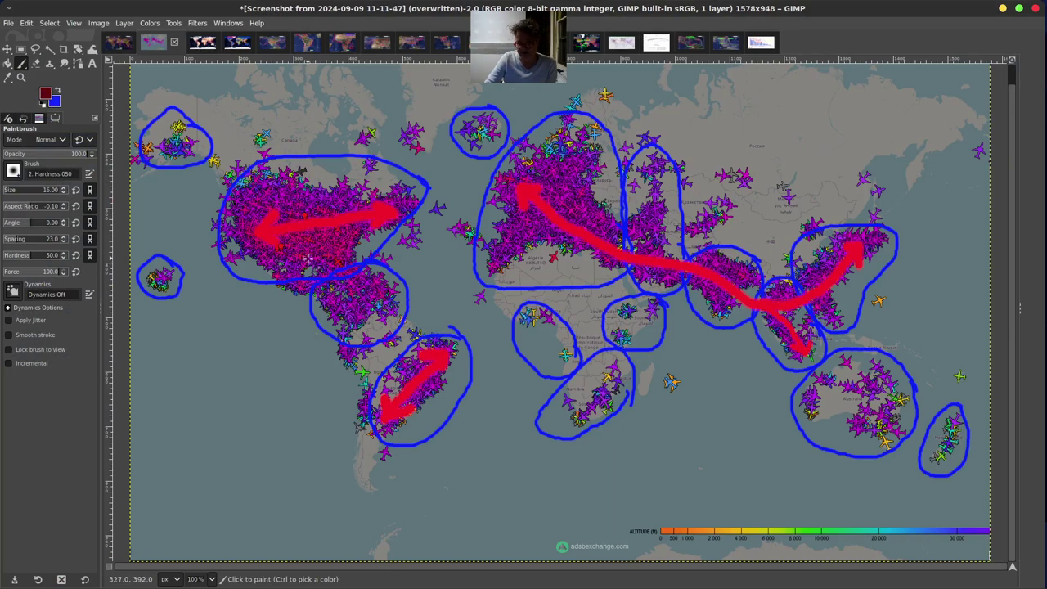
{"action": "left_click", "coordinate": [310, 261]}
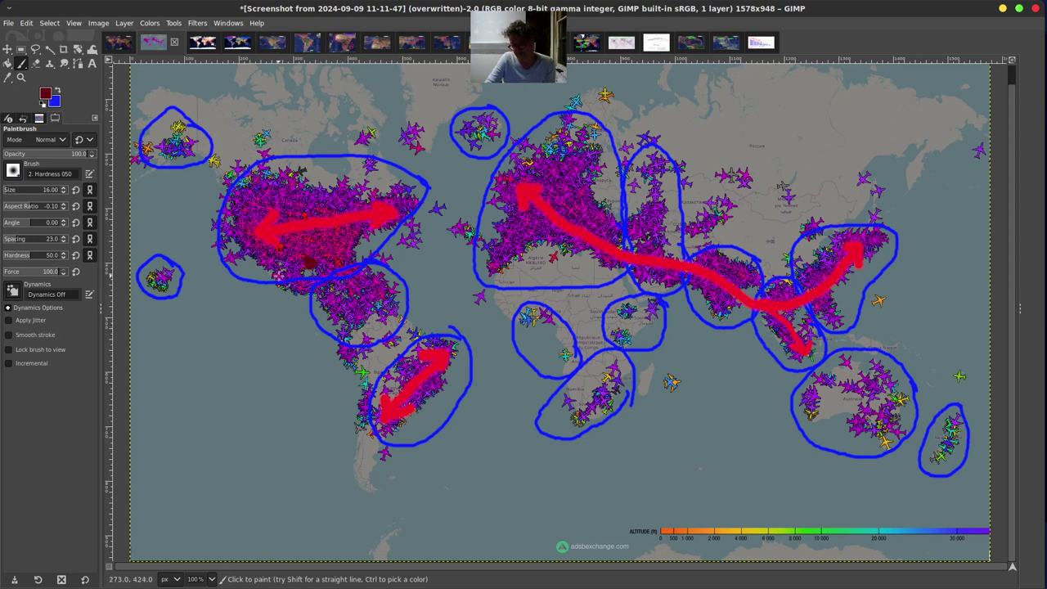
- Set the foreground color to bright green and trace a curved route from northern Mexico down toward Central America
{"action": "mouse_move", "coordinate": [328, 311]}
{"action": "left_mouse_down"}
{"action": "mouse_move", "coordinate": [347, 321]}
{"action": "mouse_move", "coordinate": [315, 288]}
{"action": "mouse_move", "coordinate": [280, 275]}
{"action": "left_mouse_up"}
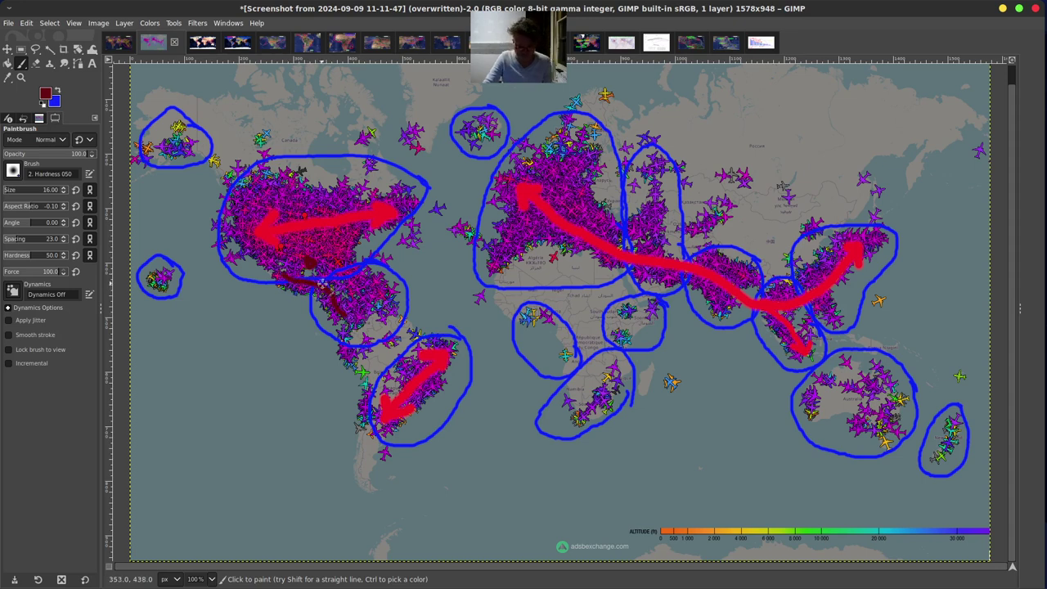
{"action": "key", "text": "ctrl+z"}
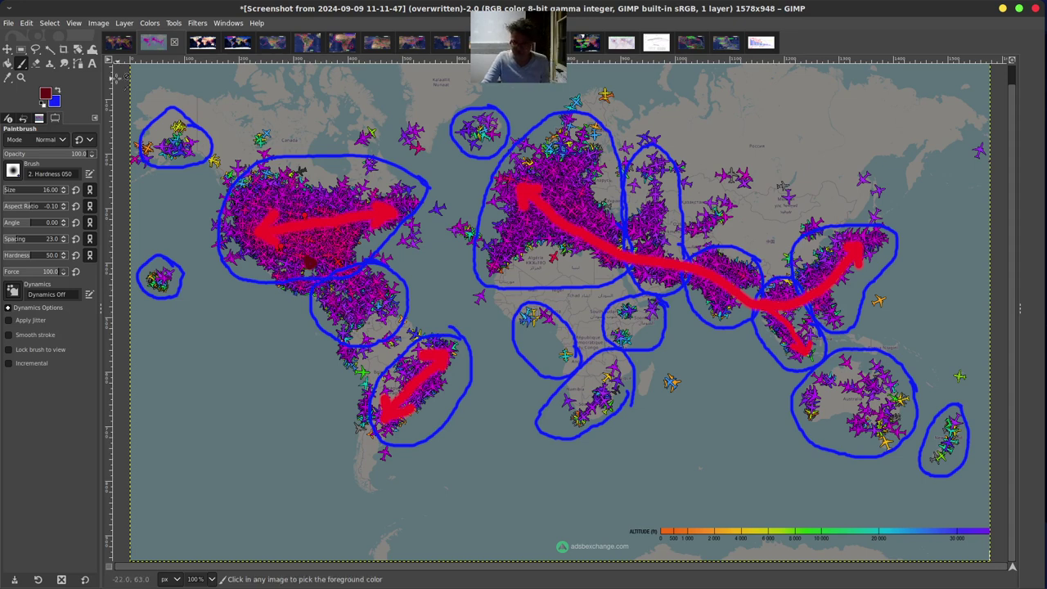
{"action": "left_click", "coordinate": [48, 95]}
{"action": "left_click", "coordinate": [240, 215]}
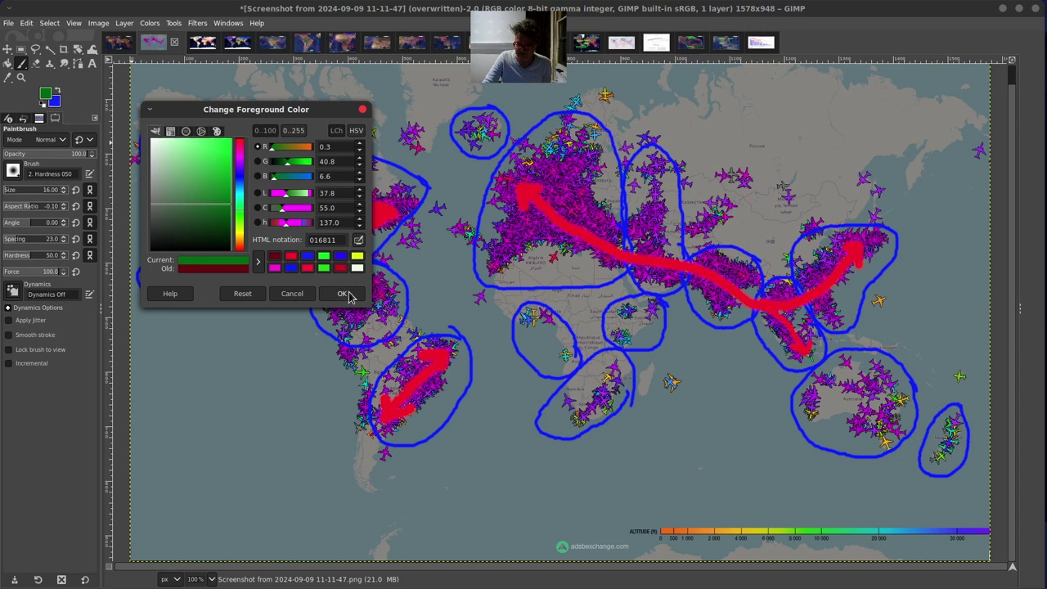
{"action": "left_click", "coordinate": [230, 159]}
{"action": "left_click", "coordinate": [336, 297]}
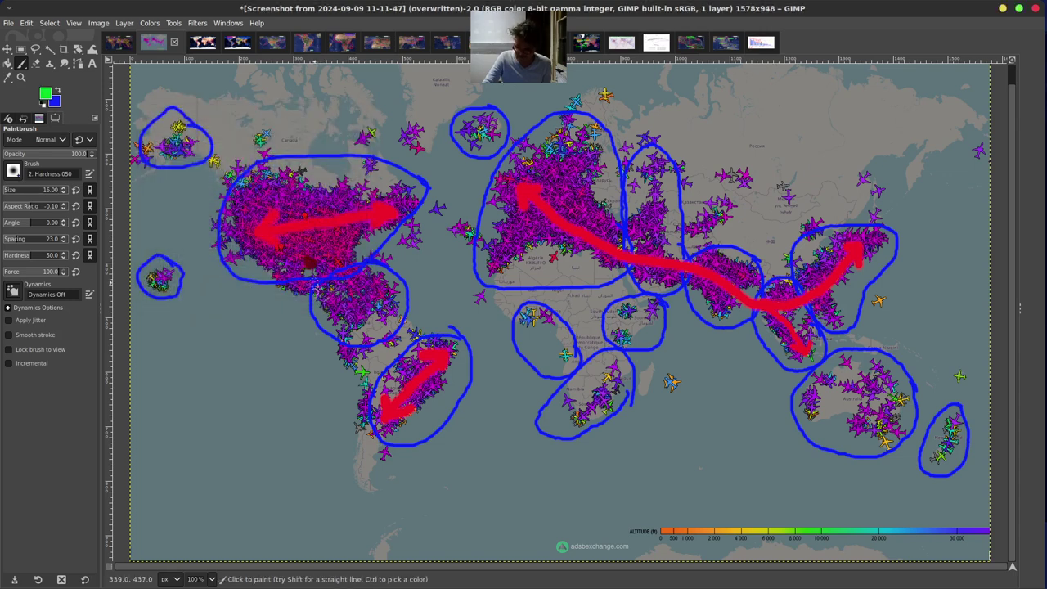
{"action": "mouse_move", "coordinate": [342, 317]}
{"action": "left_mouse_down"}
{"action": "mouse_move", "coordinate": [317, 286]}
{"action": "mouse_move", "coordinate": [289, 276]}
{"action": "left_mouse_up"}
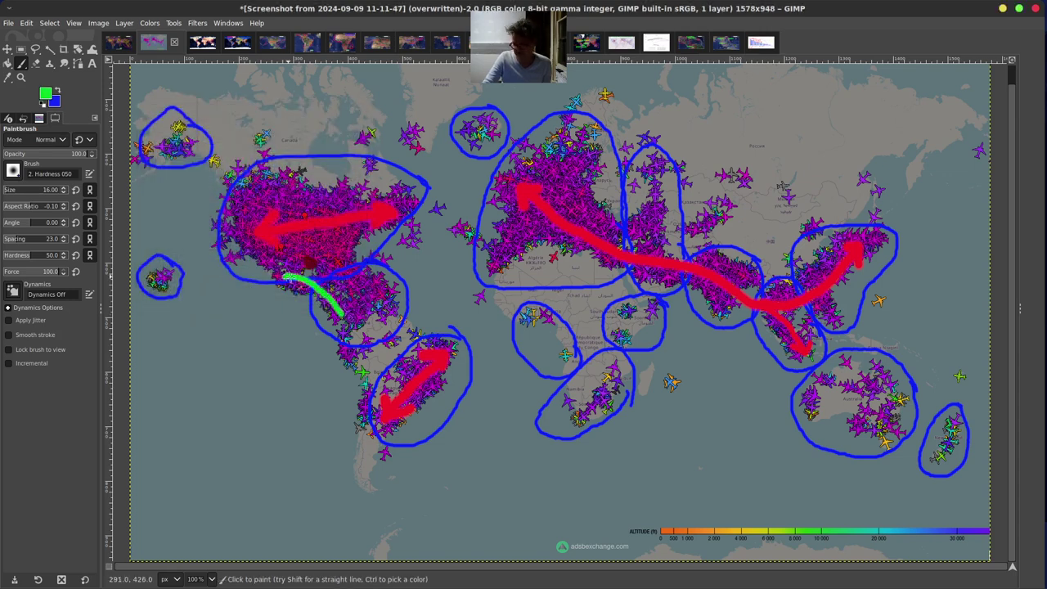
- Trace a green line along southeastern Africa between South Africa and East Africa, and overwrite the screenshot file
{"action": "left_click_drag", "start_coordinate": [624, 370], "coordinate": [591, 423]}
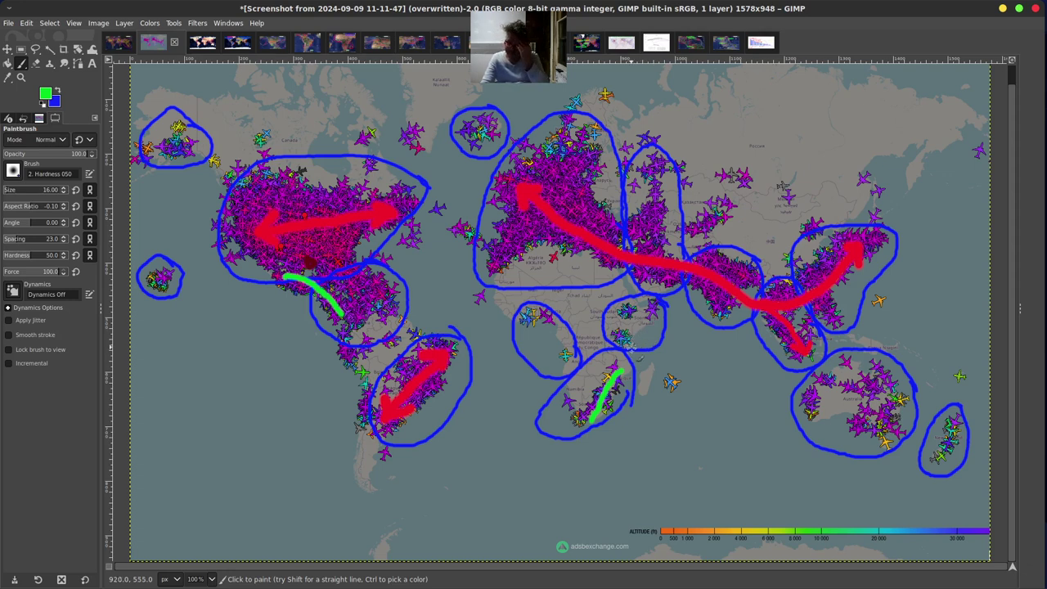
{"action": "left_click_drag", "start_coordinate": [630, 342], "coordinate": [624, 359]}
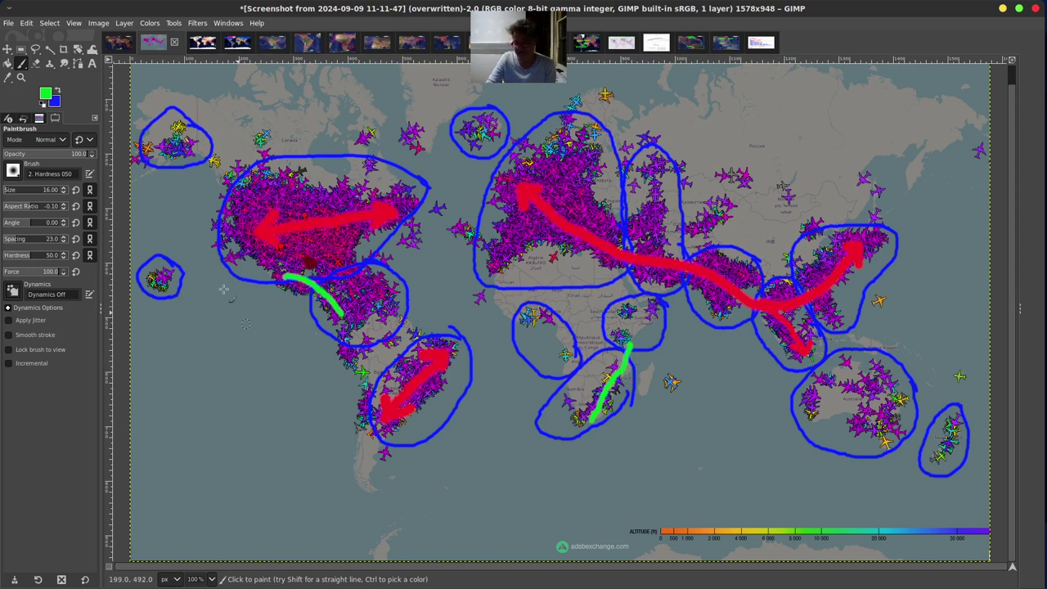
{"action": "left_click", "coordinate": [8, 23]}
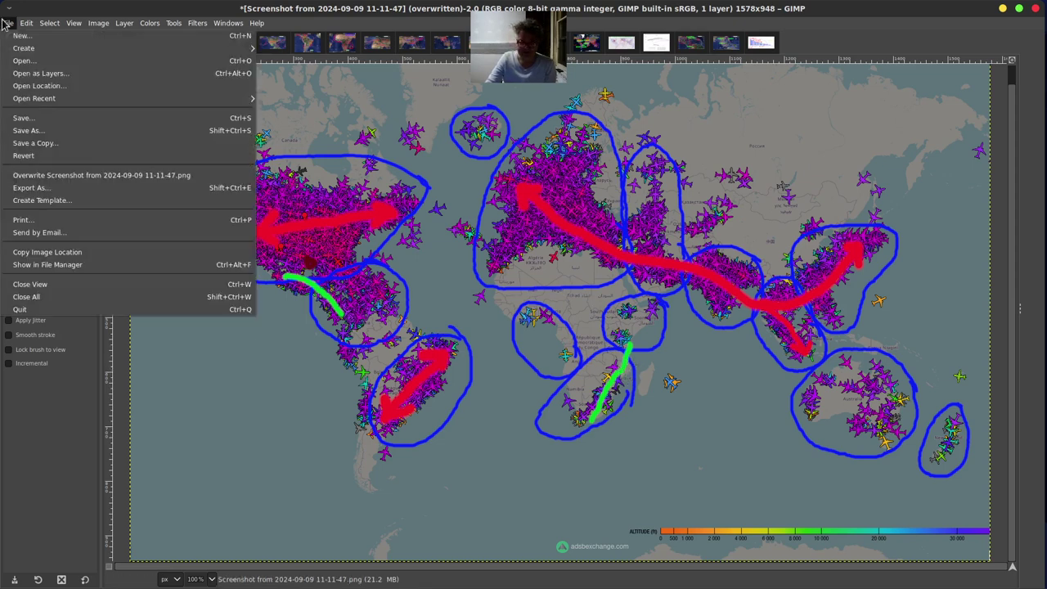
{"action": "left_click", "coordinate": [78, 175]}
- Recheck the airport passenger chart, and dot the southern United States and the Persian Gulf in blue on the adsbexchange.com map
{"action": "left_click", "coordinate": [757, 49]}
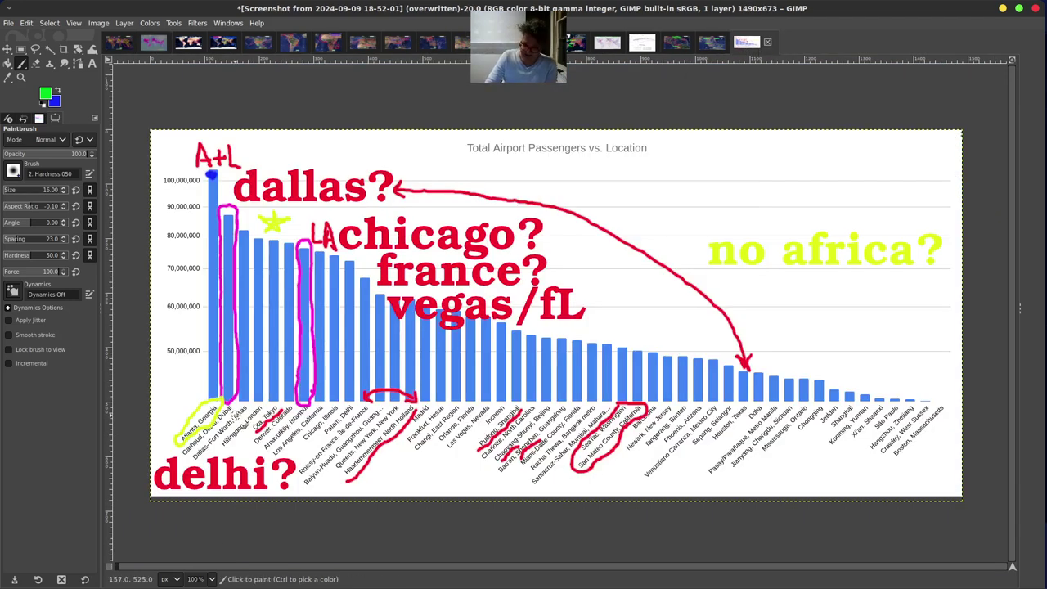
{"action": "left_click", "coordinate": [148, 46]}
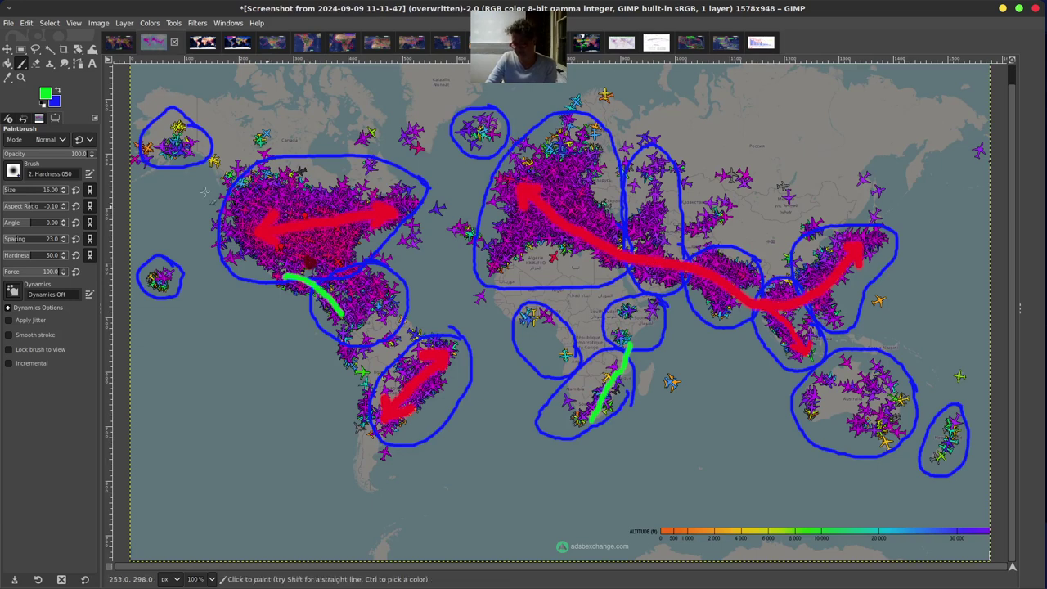
{"action": "left_click", "coordinate": [57, 93]}
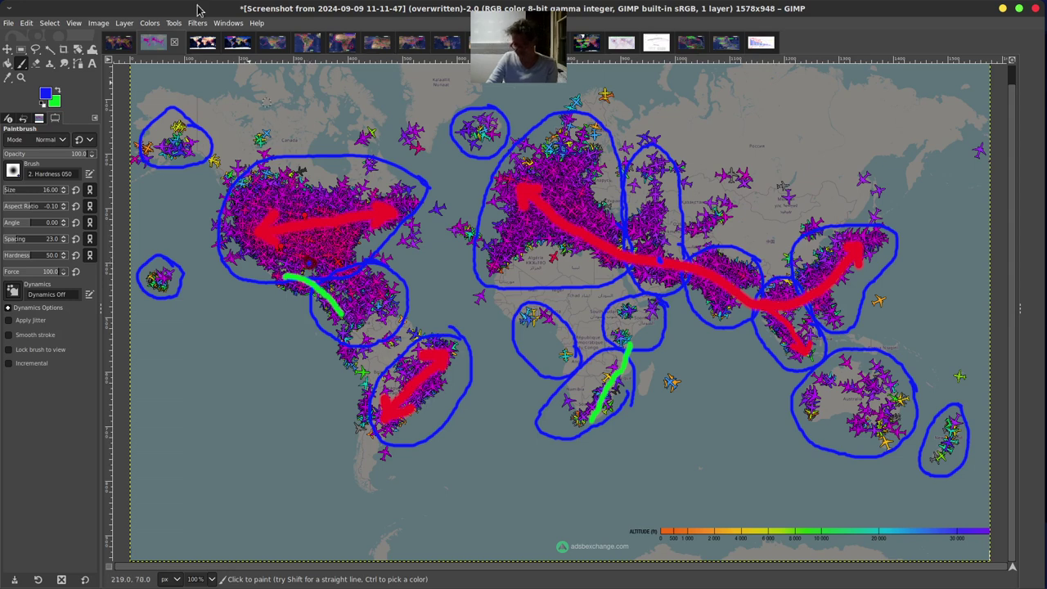
- Check live Flightradar24 traffic over North America and the Atlantic, and return to GIMP's airport passenger chart
{"action": "mouse_move", "coordinate": [125, 583]}
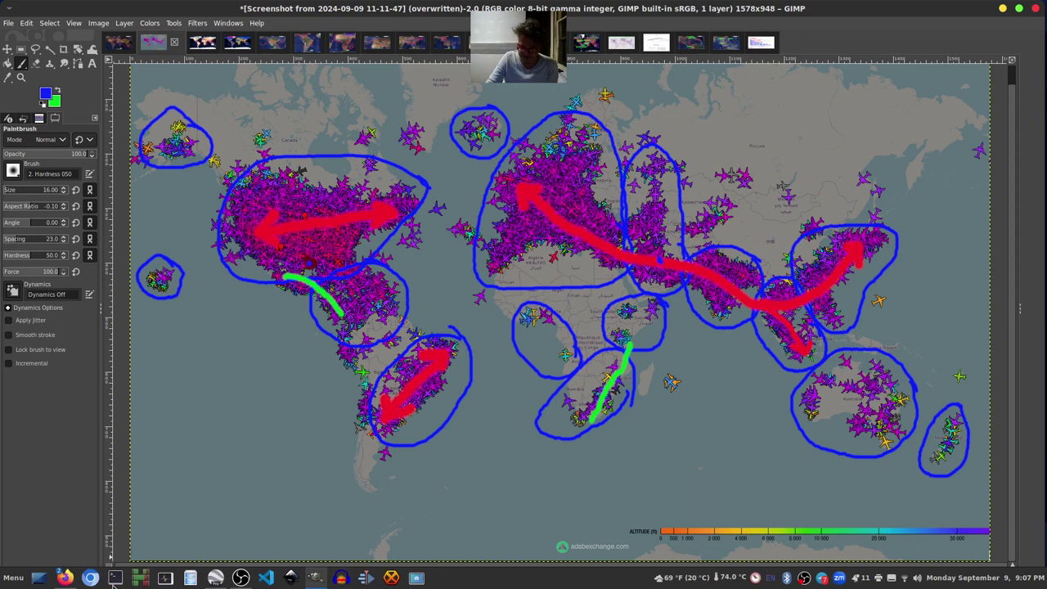
{"action": "mouse_move", "coordinate": [75, 577]}
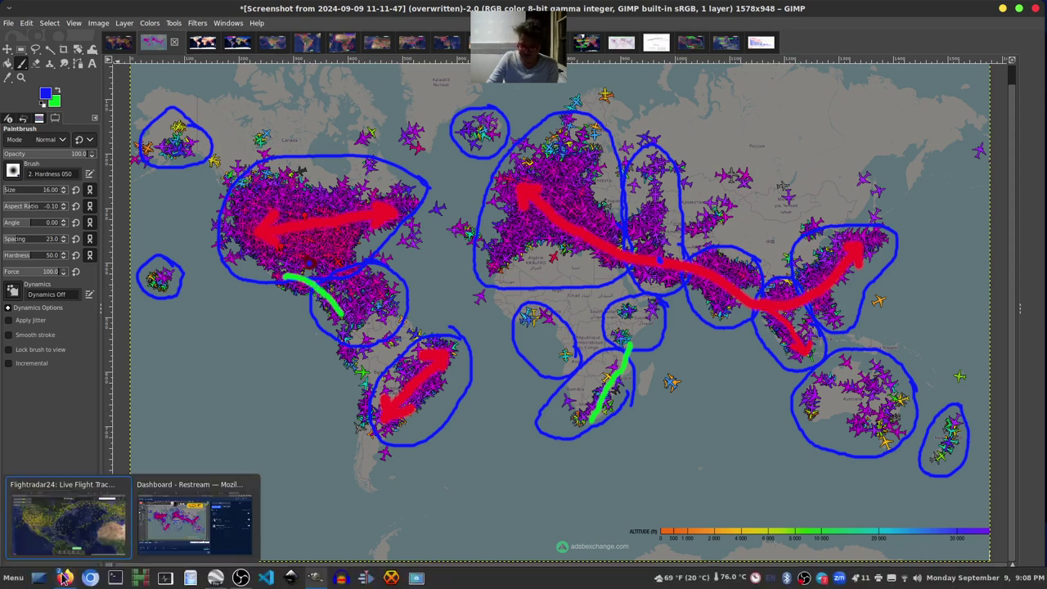
{"action": "left_click", "coordinate": [317, 578]}
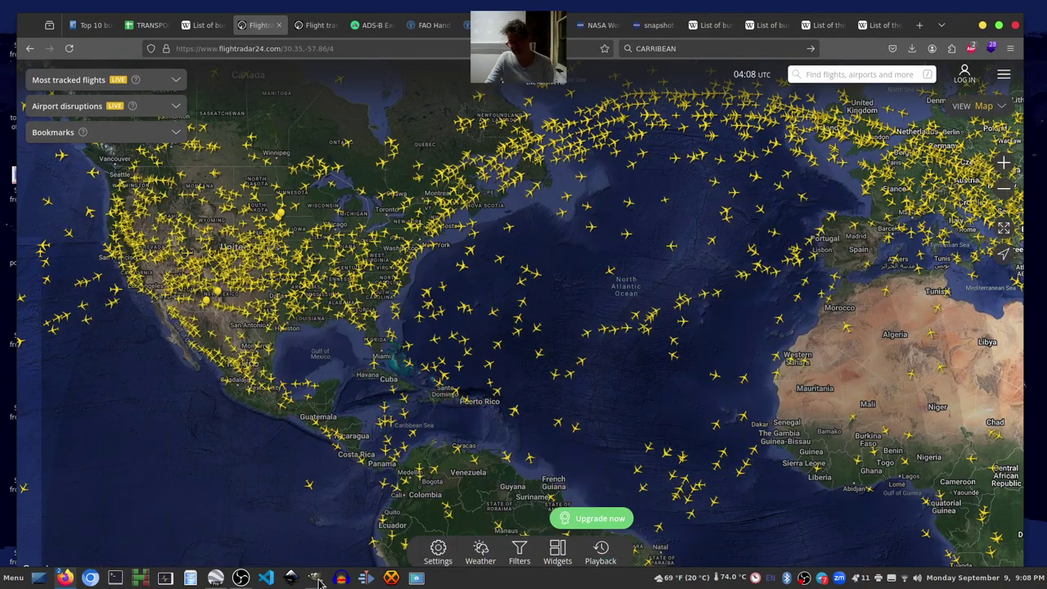
{"action": "left_click", "coordinate": [315, 578]}
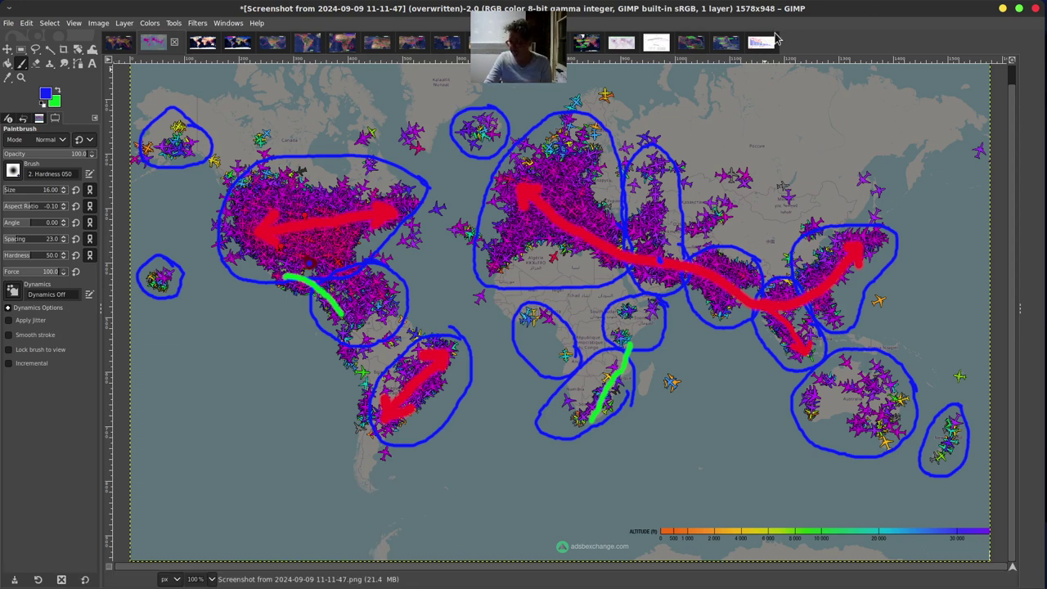
{"action": "left_click", "coordinate": [769, 45]}
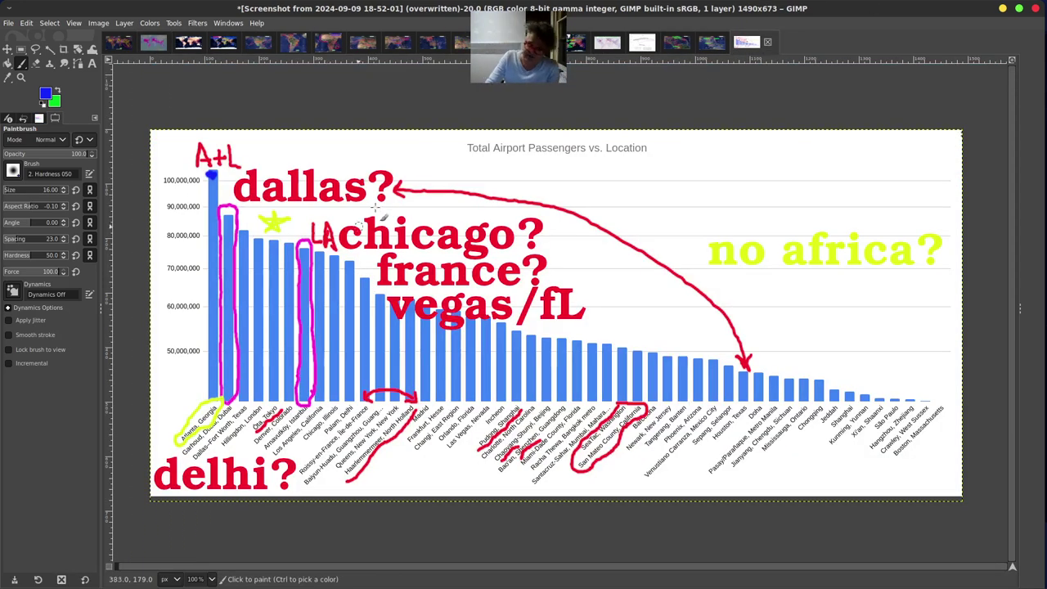